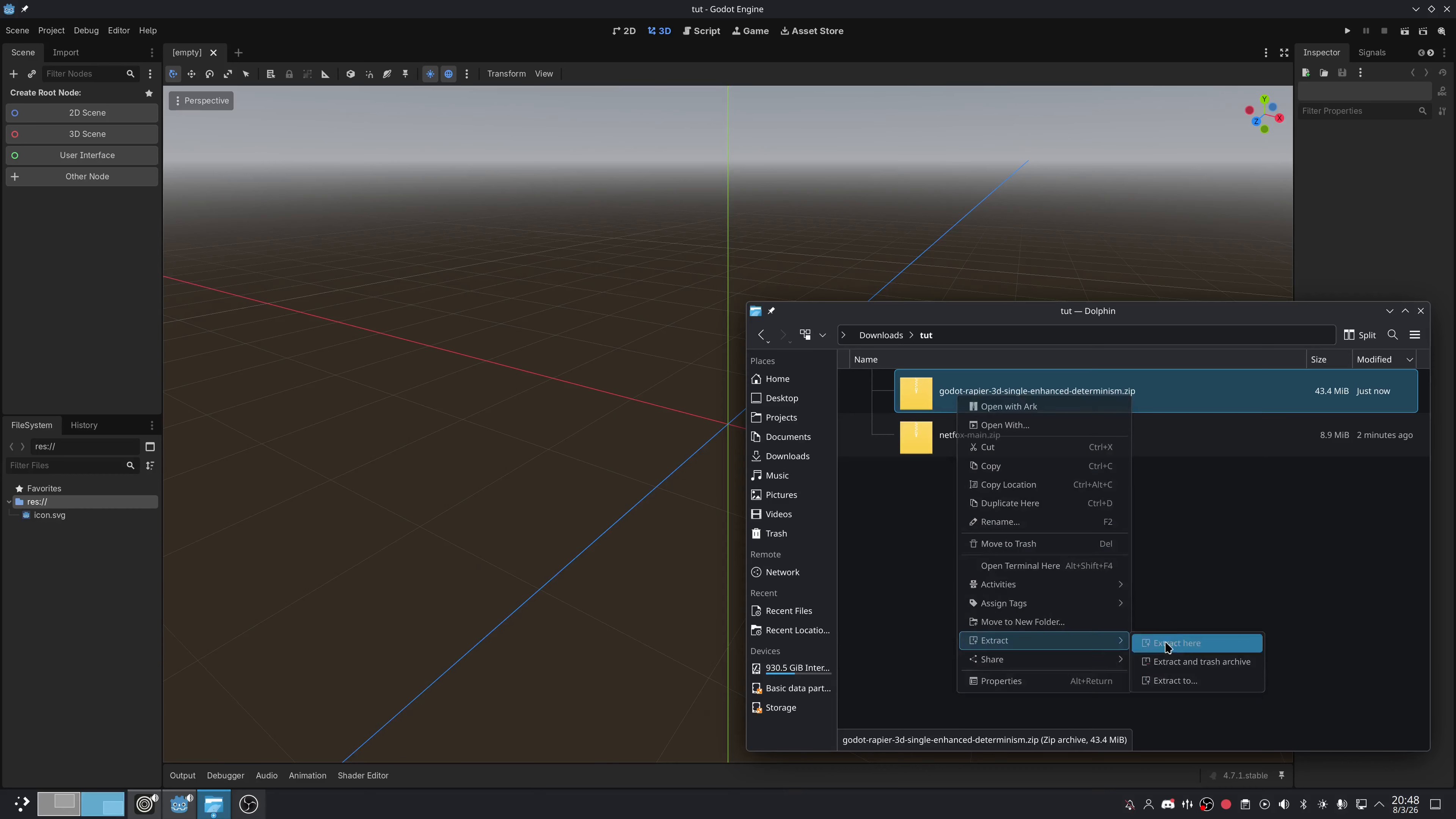
Extract the godot-rapier-3d-single-enhanced-determinism.zip and netfox-main.zip archives into the current tut folder
click(1176, 643)
right_click(969, 486)
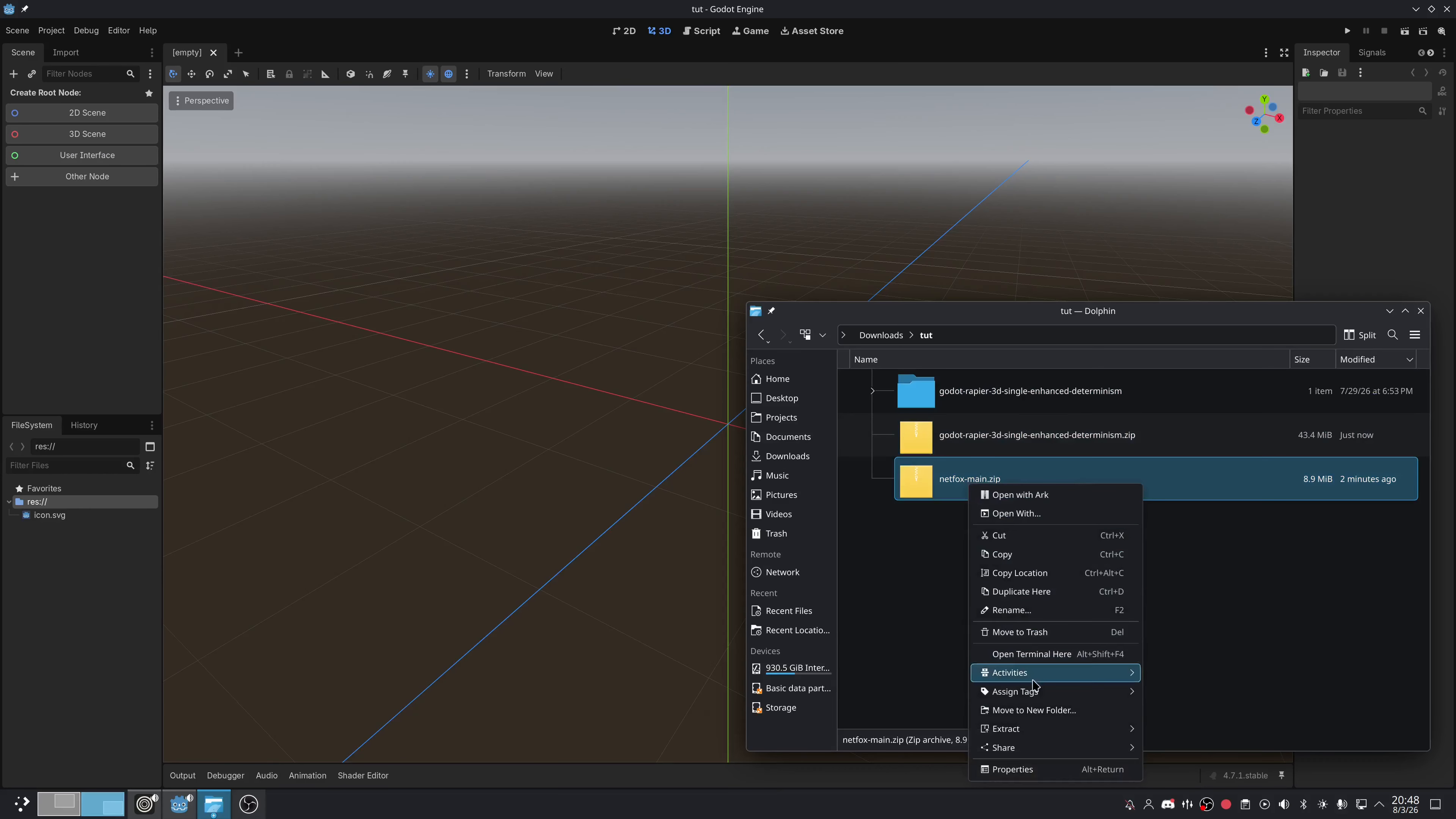
mouse_move(1026, 728)
click(1176, 732)
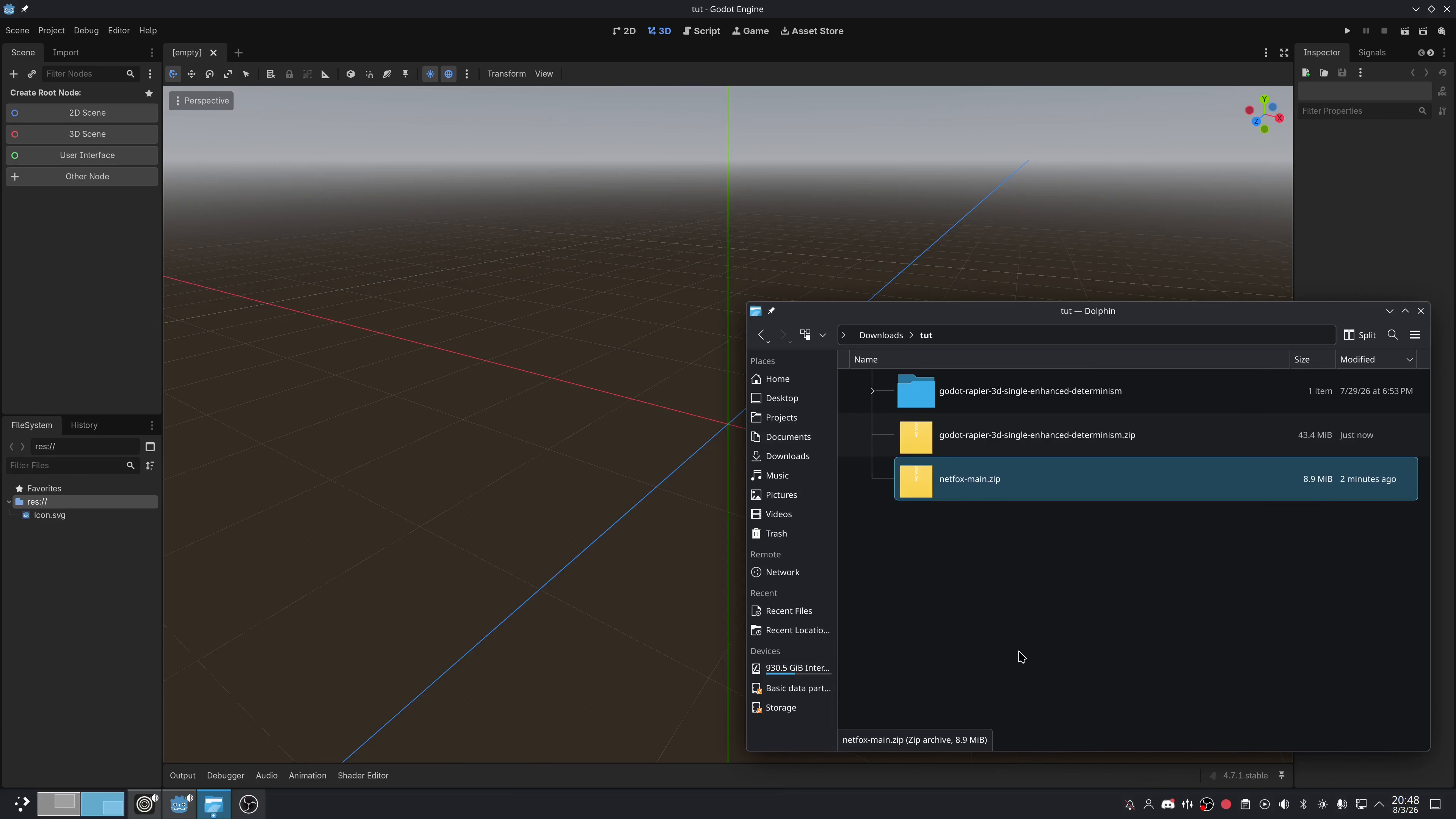
Expand the extracted netfox-main folder and its addons subfolder to reach the netfox folders
click(953, 402)
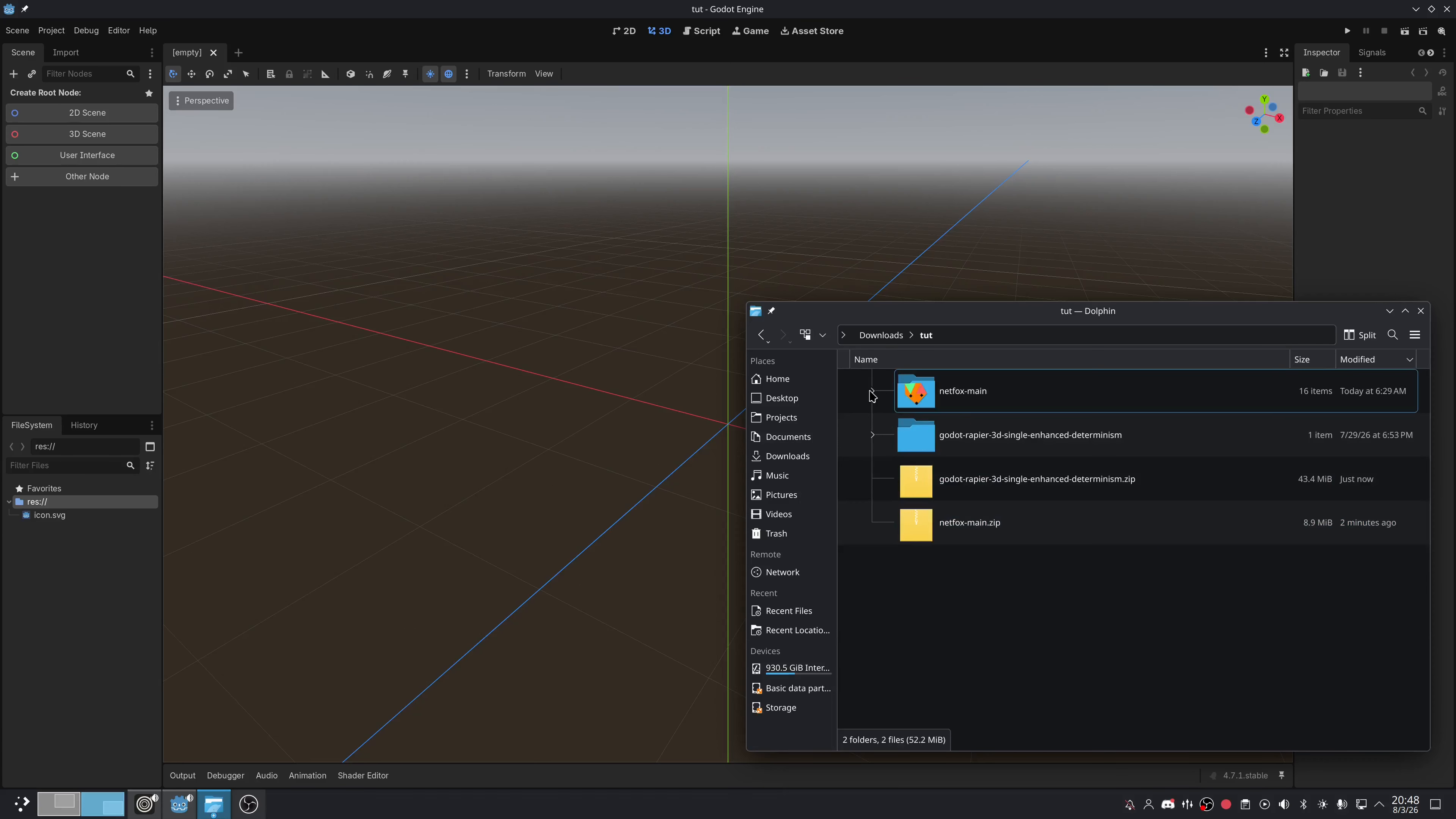
click(872, 391)
scroll(870, 412, down, 2)
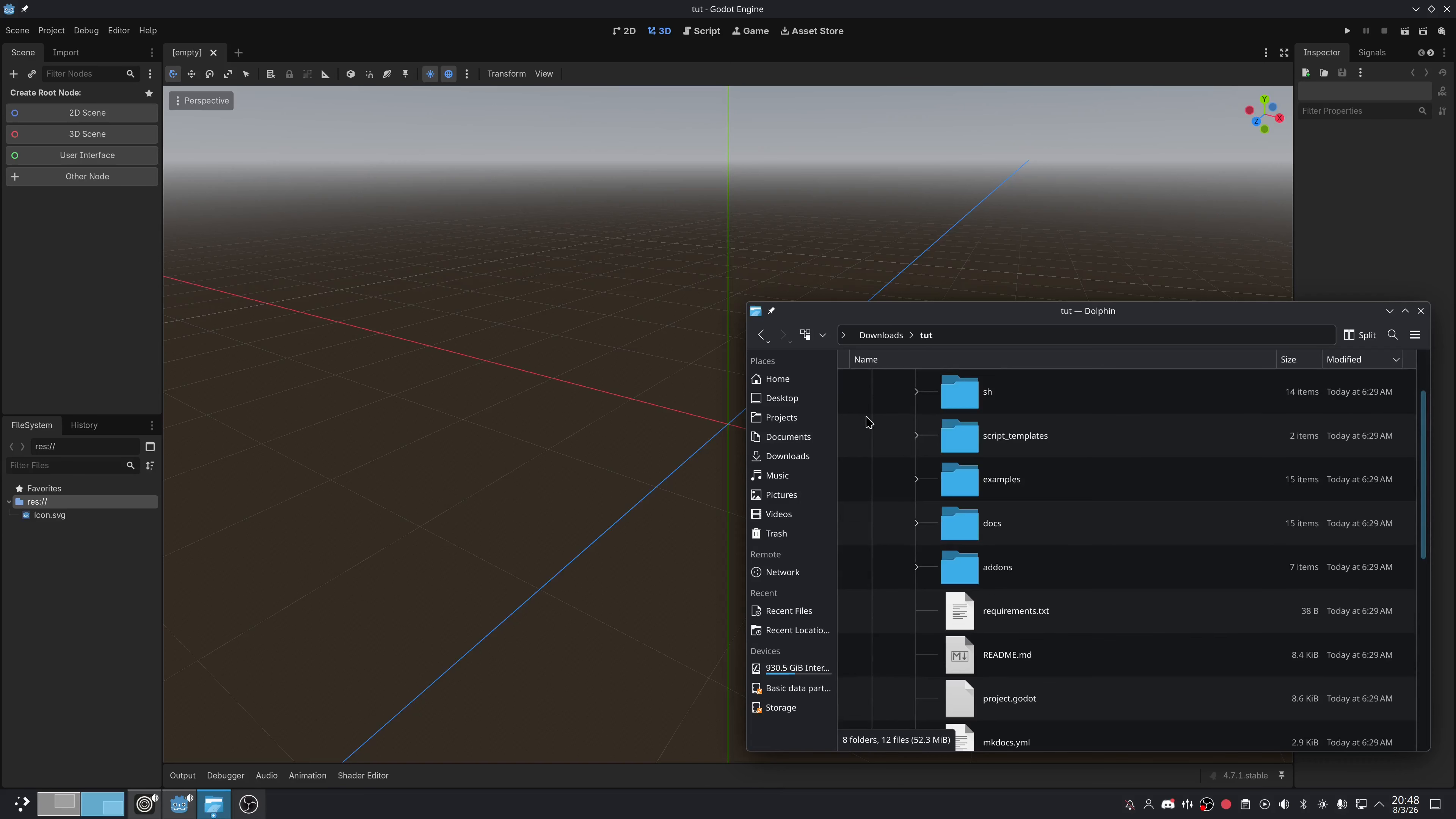
click(916, 567)
scroll(908, 538, down, 4)
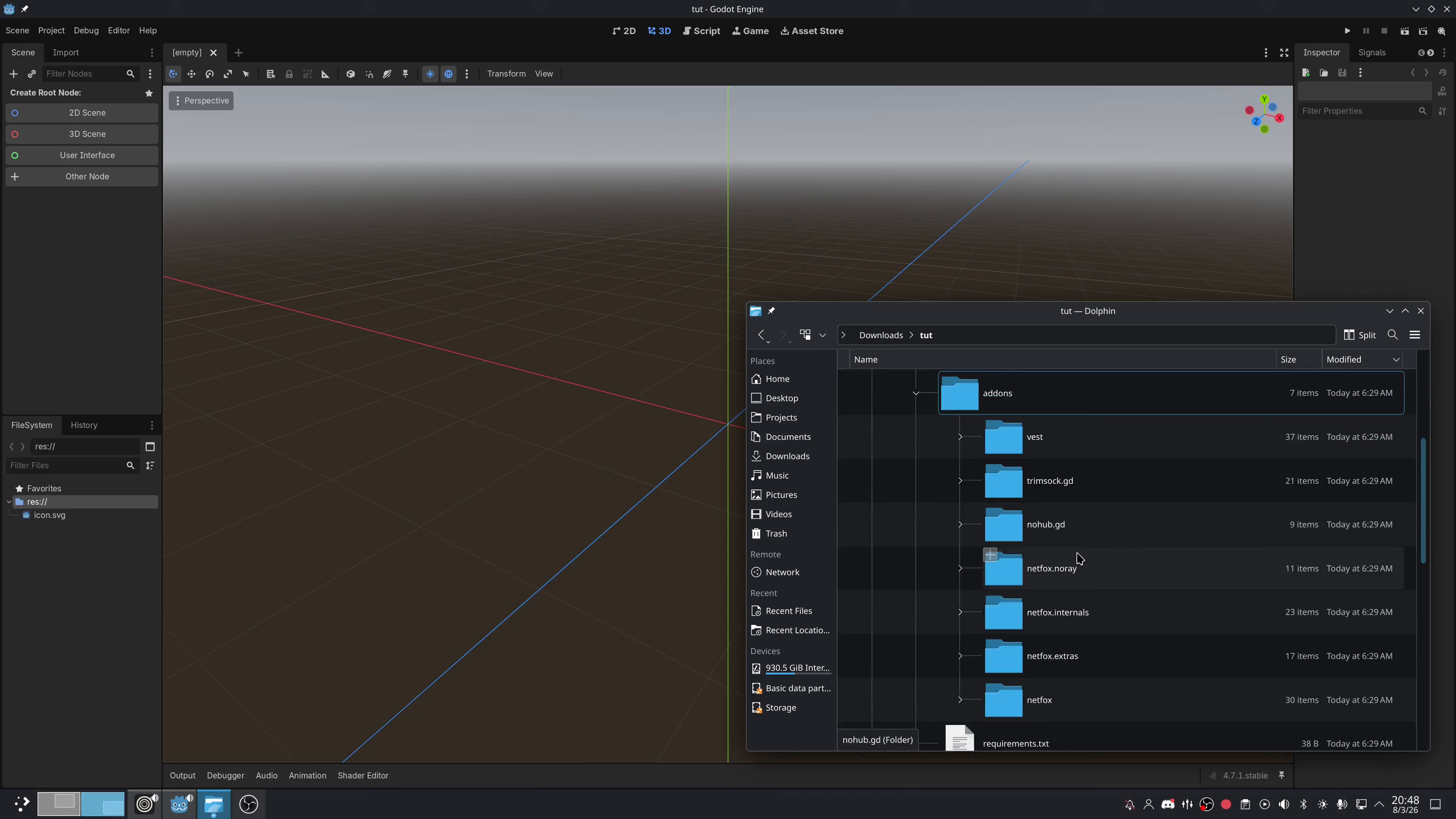
Create a folder named addons in the root (res://) of the Godot project
right_click(133, 507)
mouse_move(241, 513)
click(350, 514)
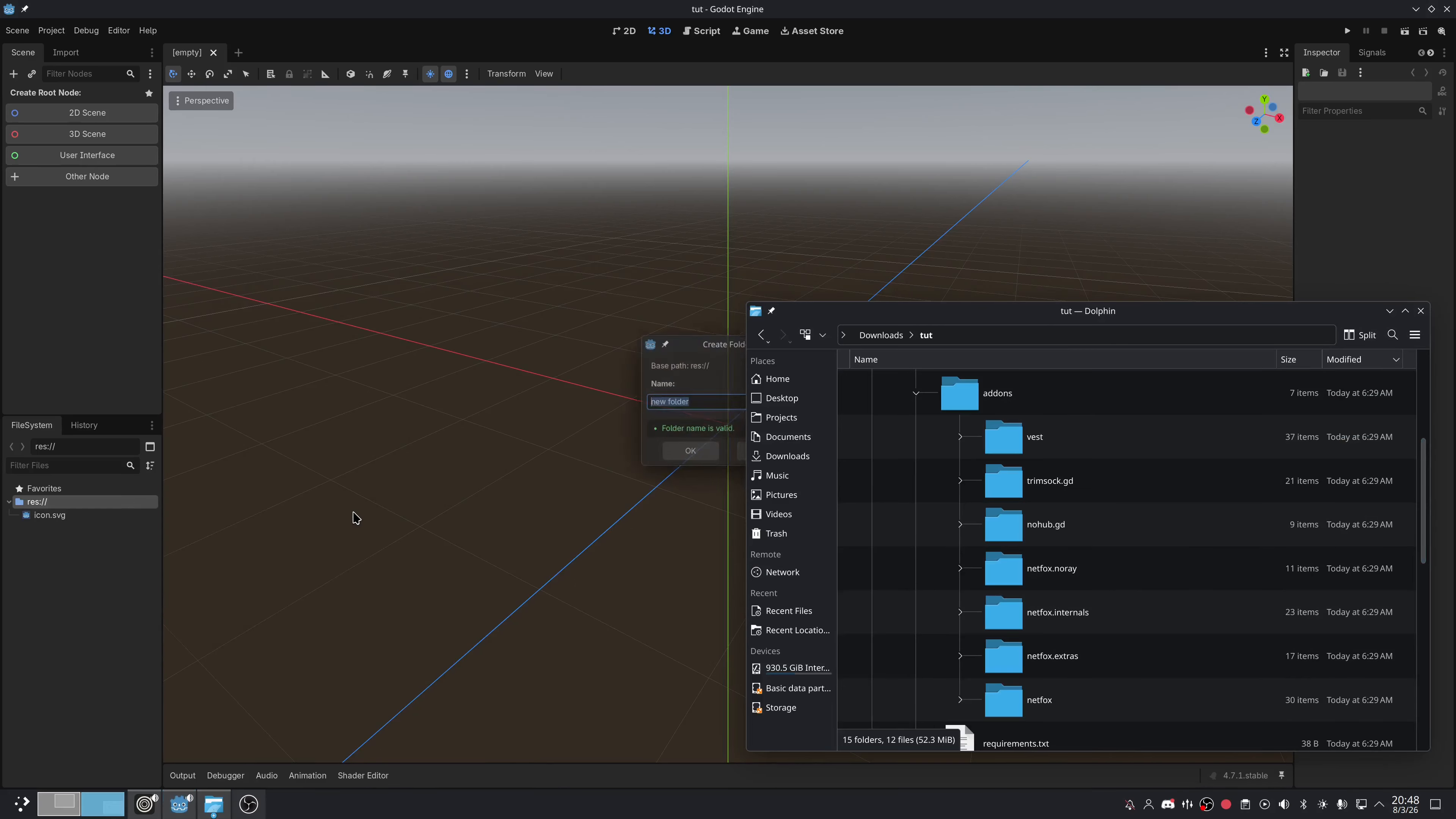
text(addons)
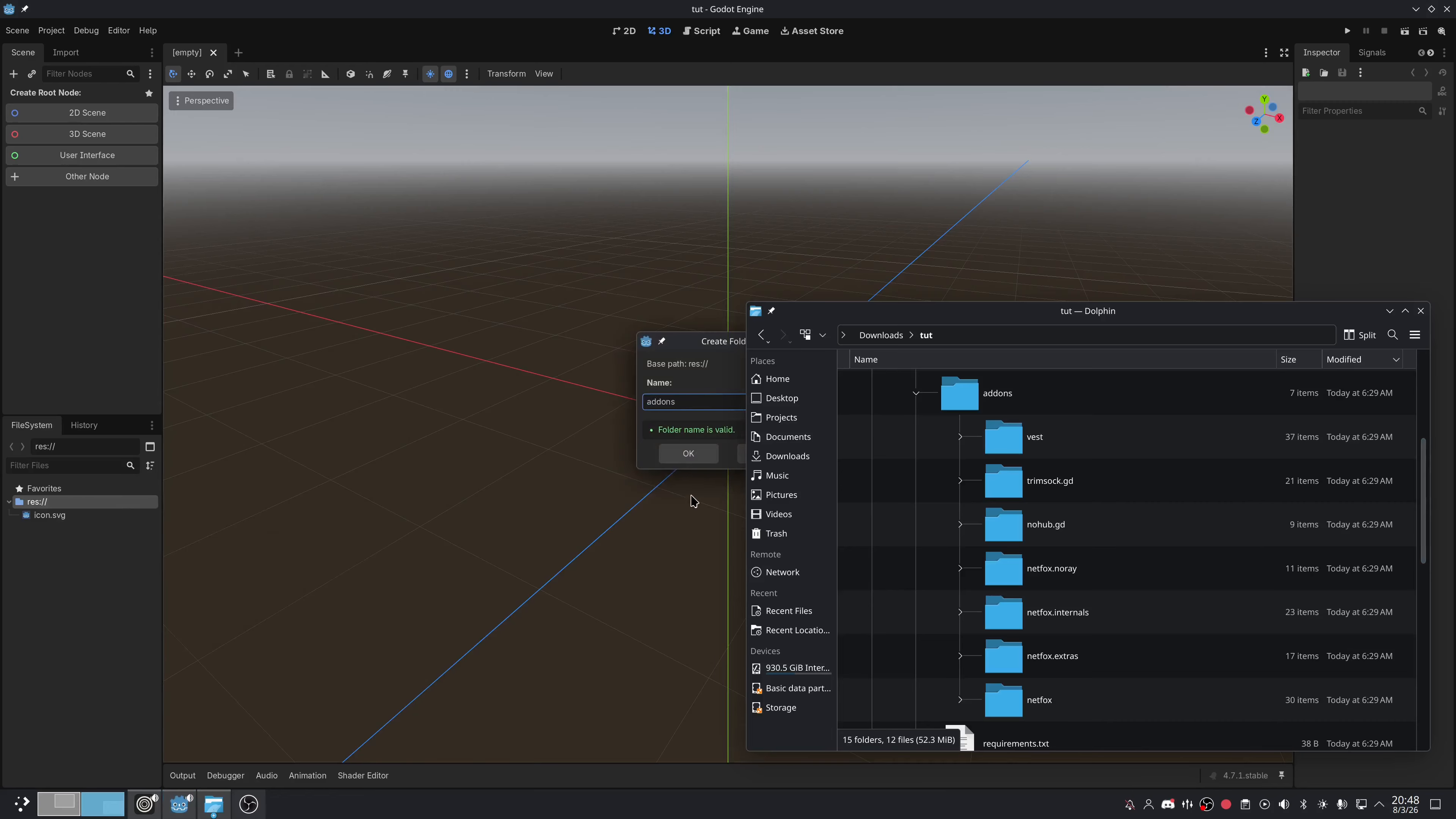
click(665, 454)
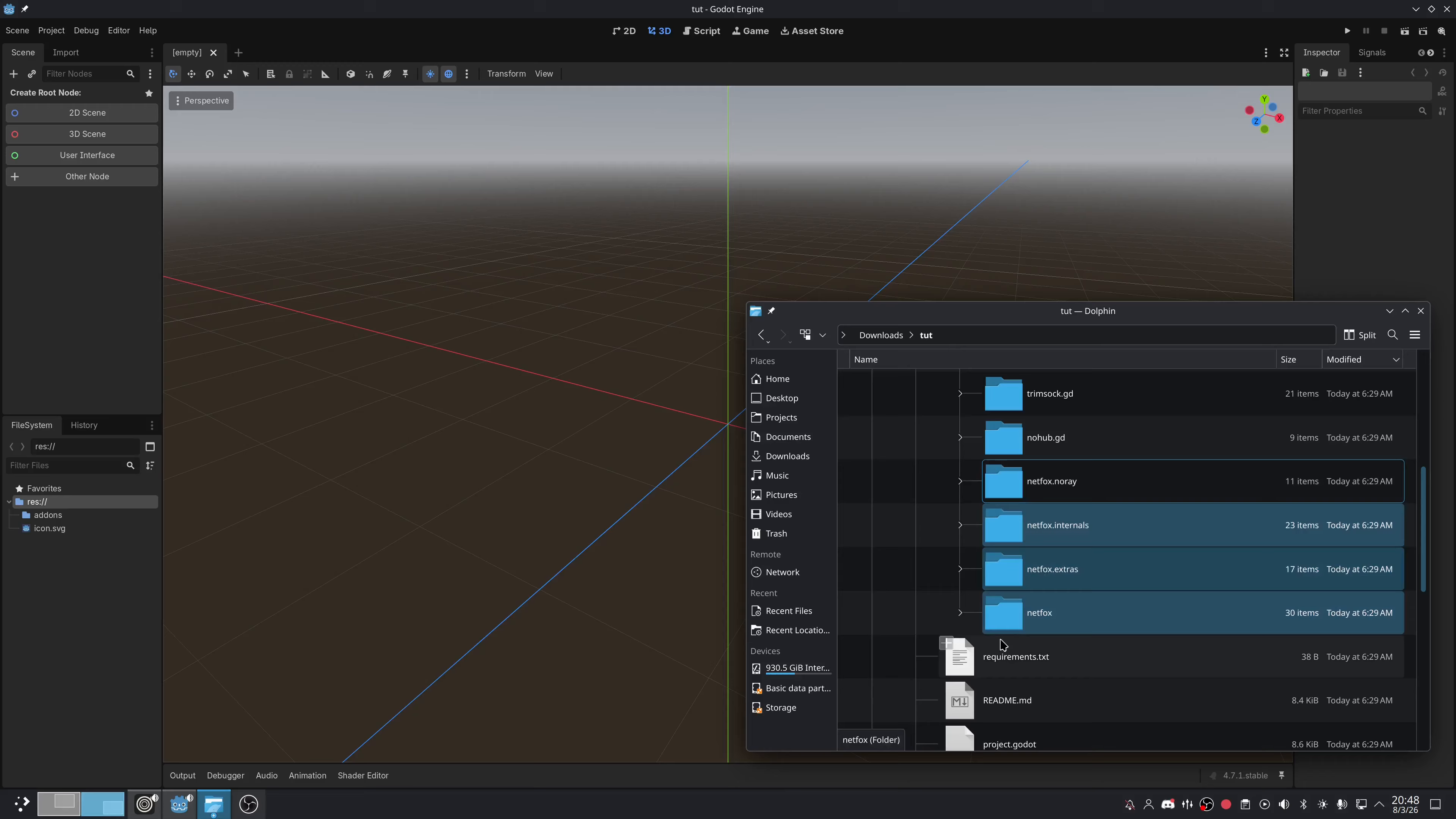
Copy the netfox, netfox.extras and netfox.internals folders into the project's addons folder and collapse netfox-main in the file manager
drag(1007, 573, 49, 517)
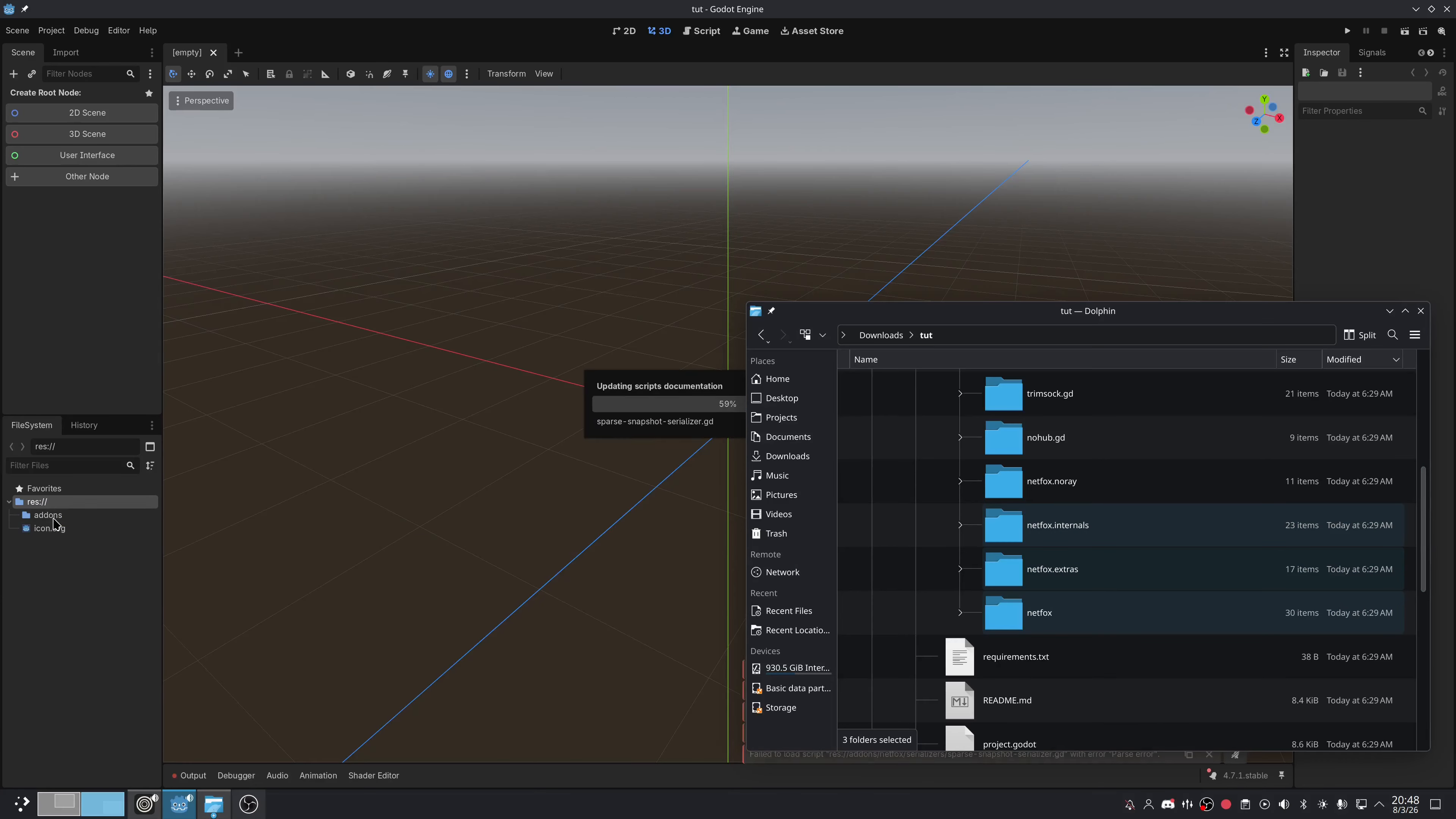
click(880, 648)
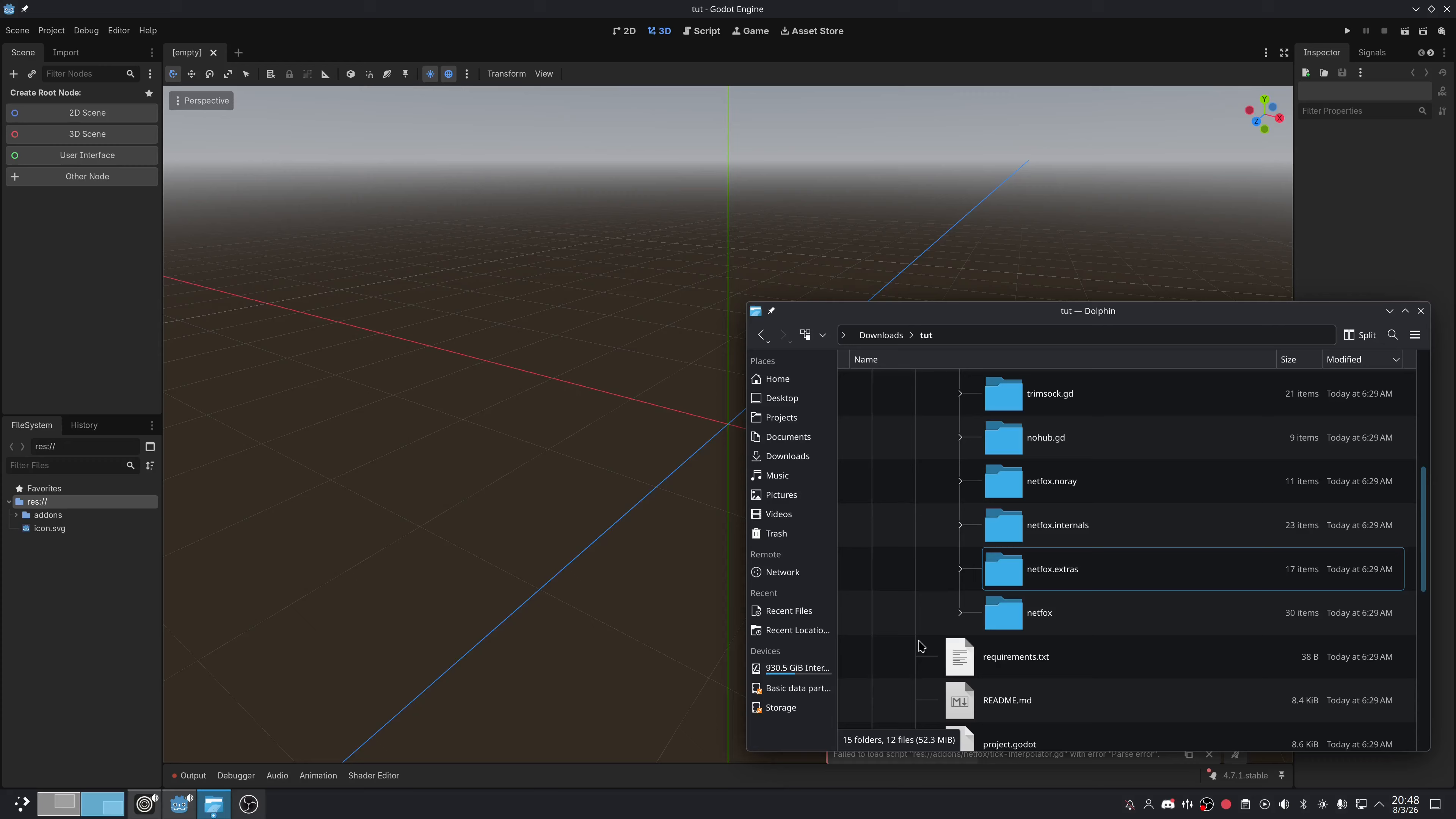
scroll(920, 646, up, 10)
click(872, 390)
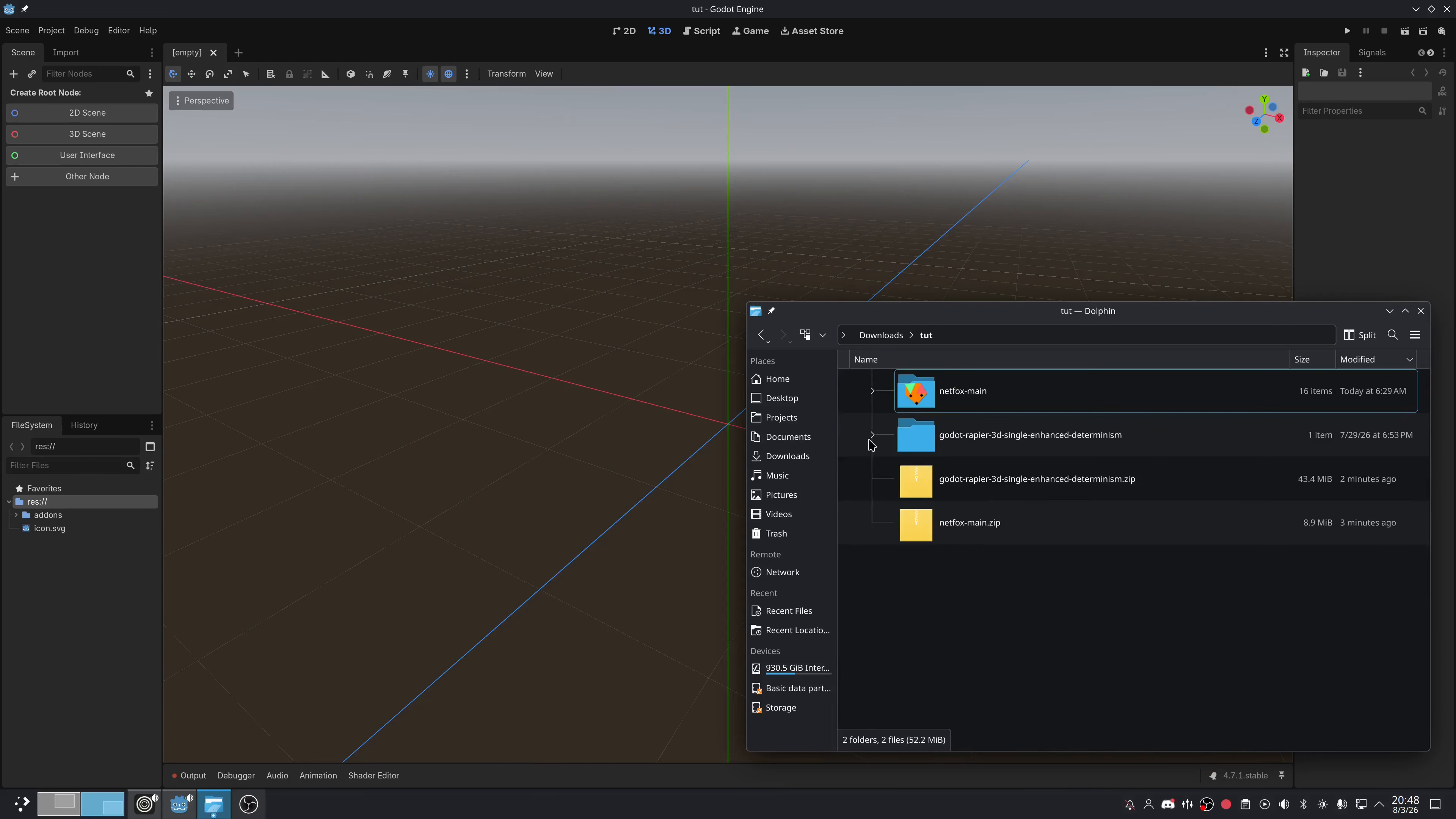
Copy the godot-rapier3d folder from the extracted Rapier addons into the project's addons folder and expand that folder in Godot
click(873, 435)
click(916, 479)
drag(1037, 523, 58, 514)
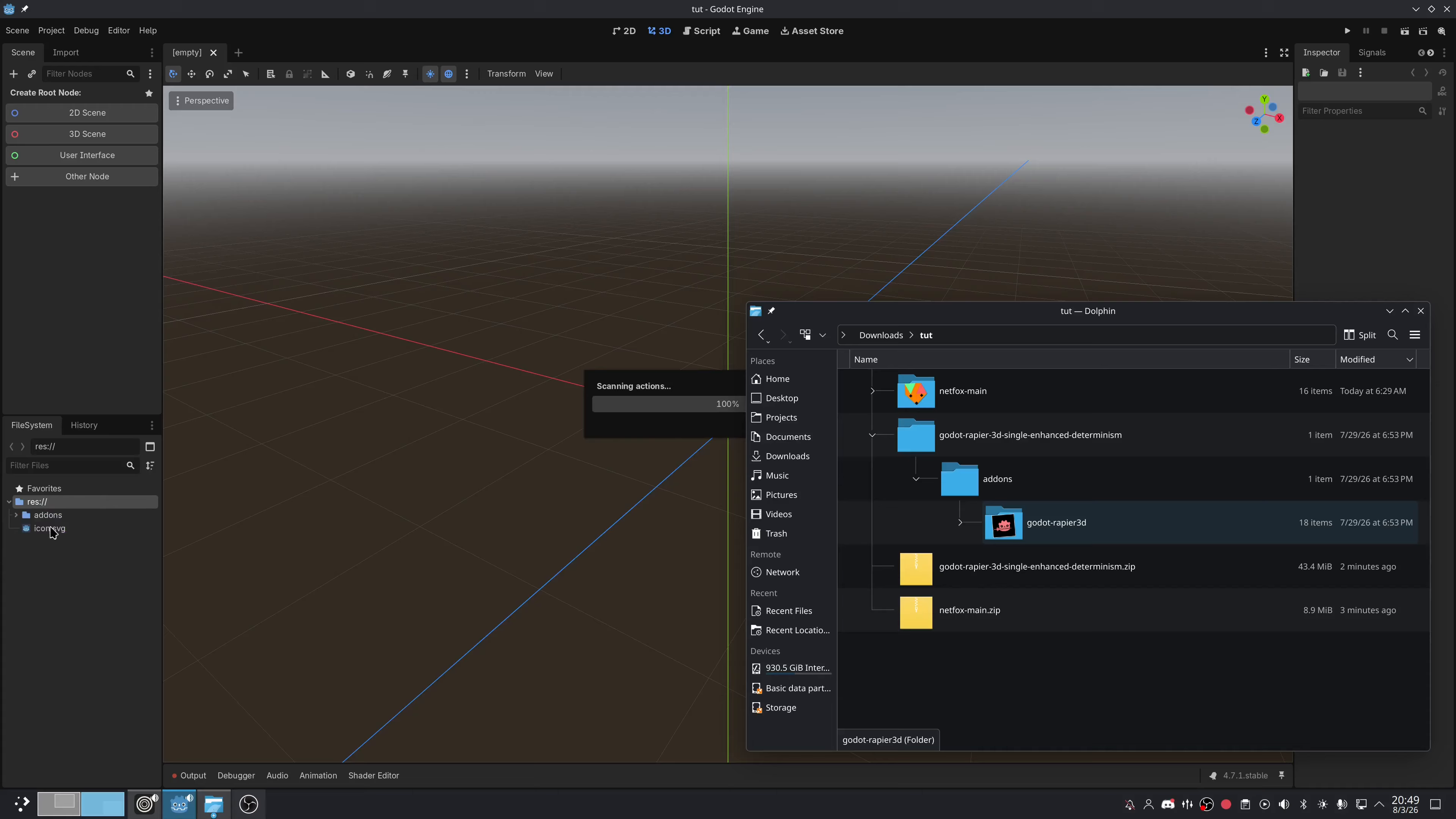
click(16, 514)
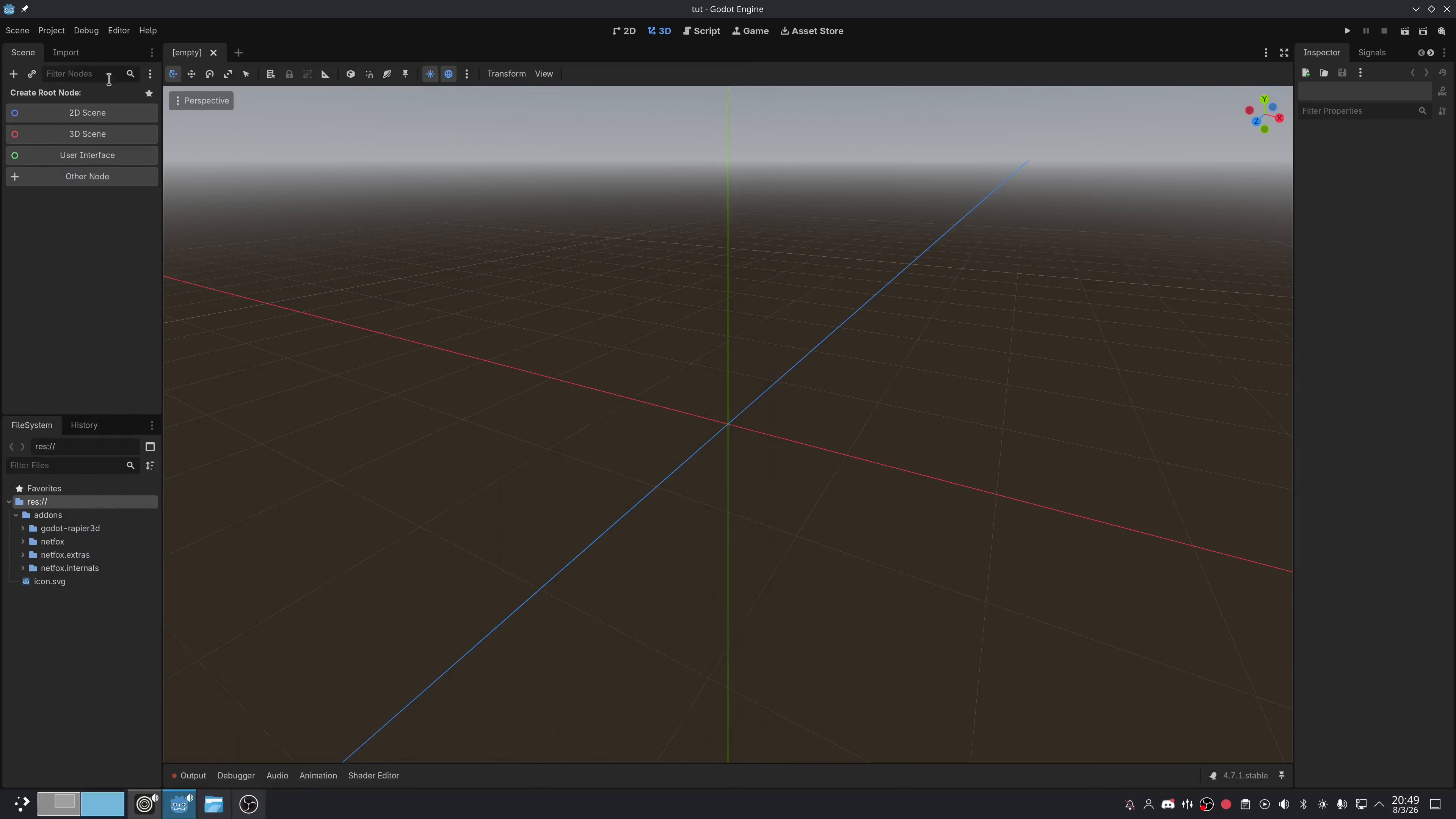
Enable the netfox.extras, netfox.internals and netfox plugins in the project settings
click(51, 31)
click(69, 49)
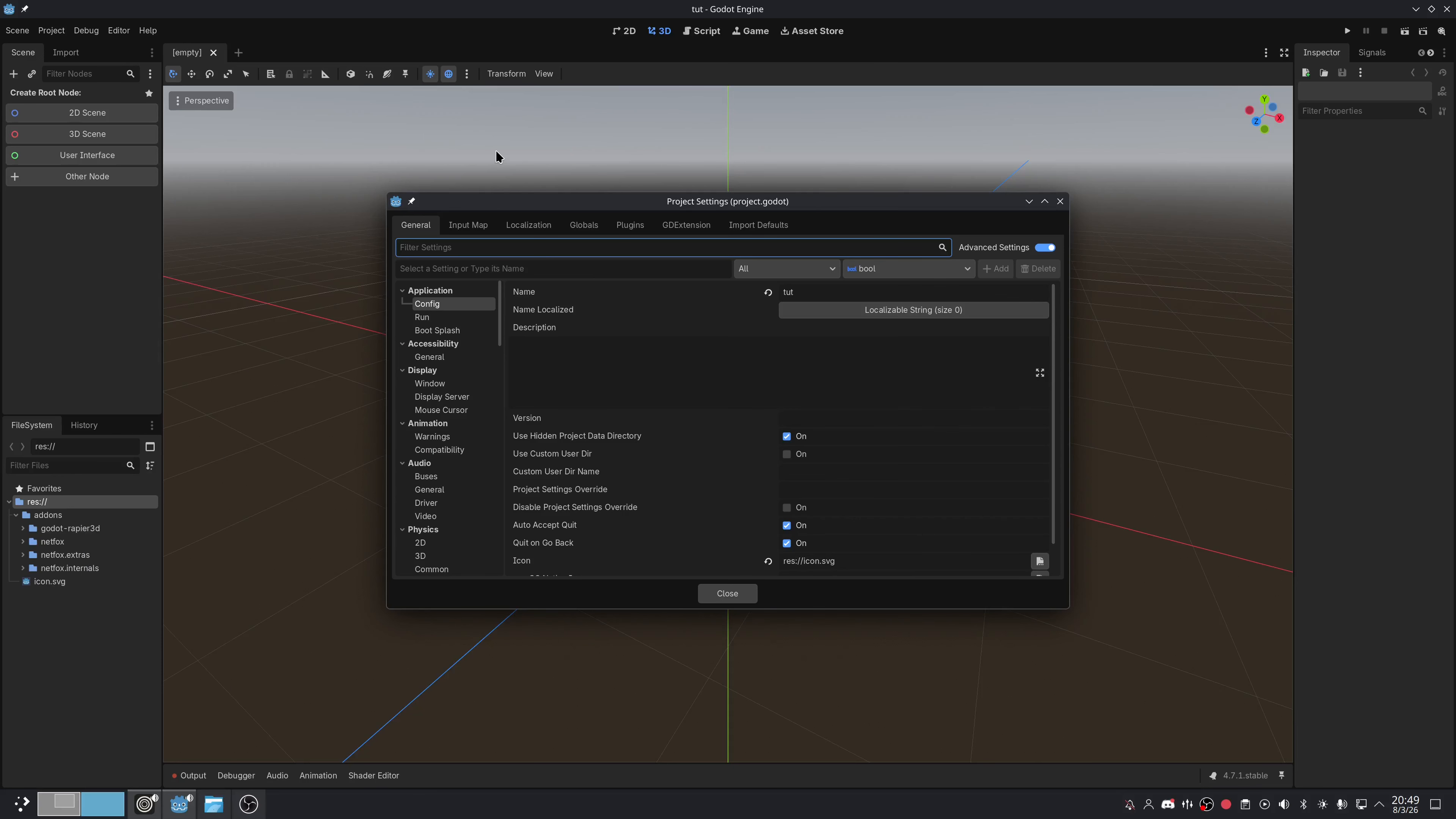
click(635, 225)
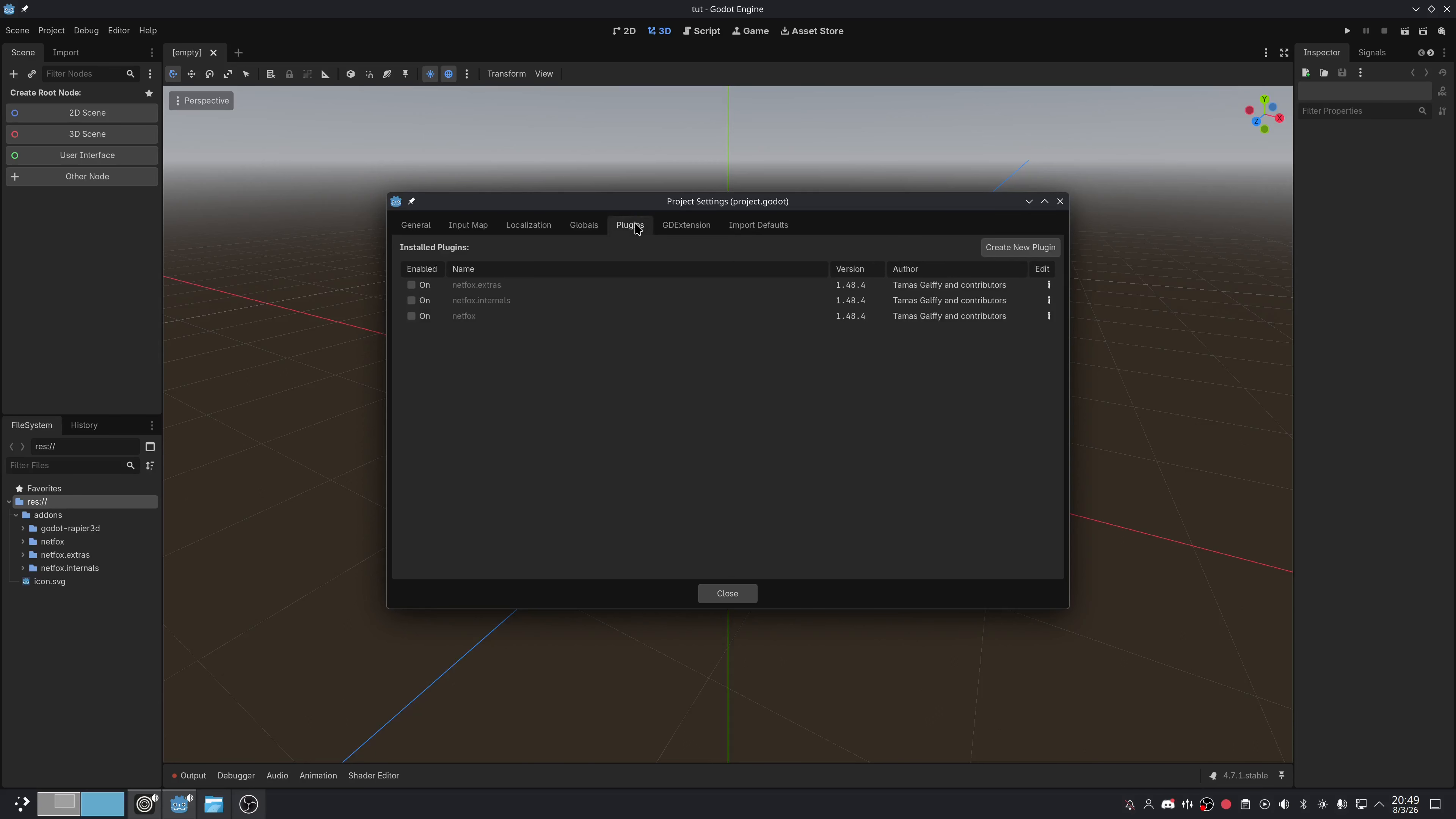
click(417, 285)
click(418, 300)
click(417, 316)
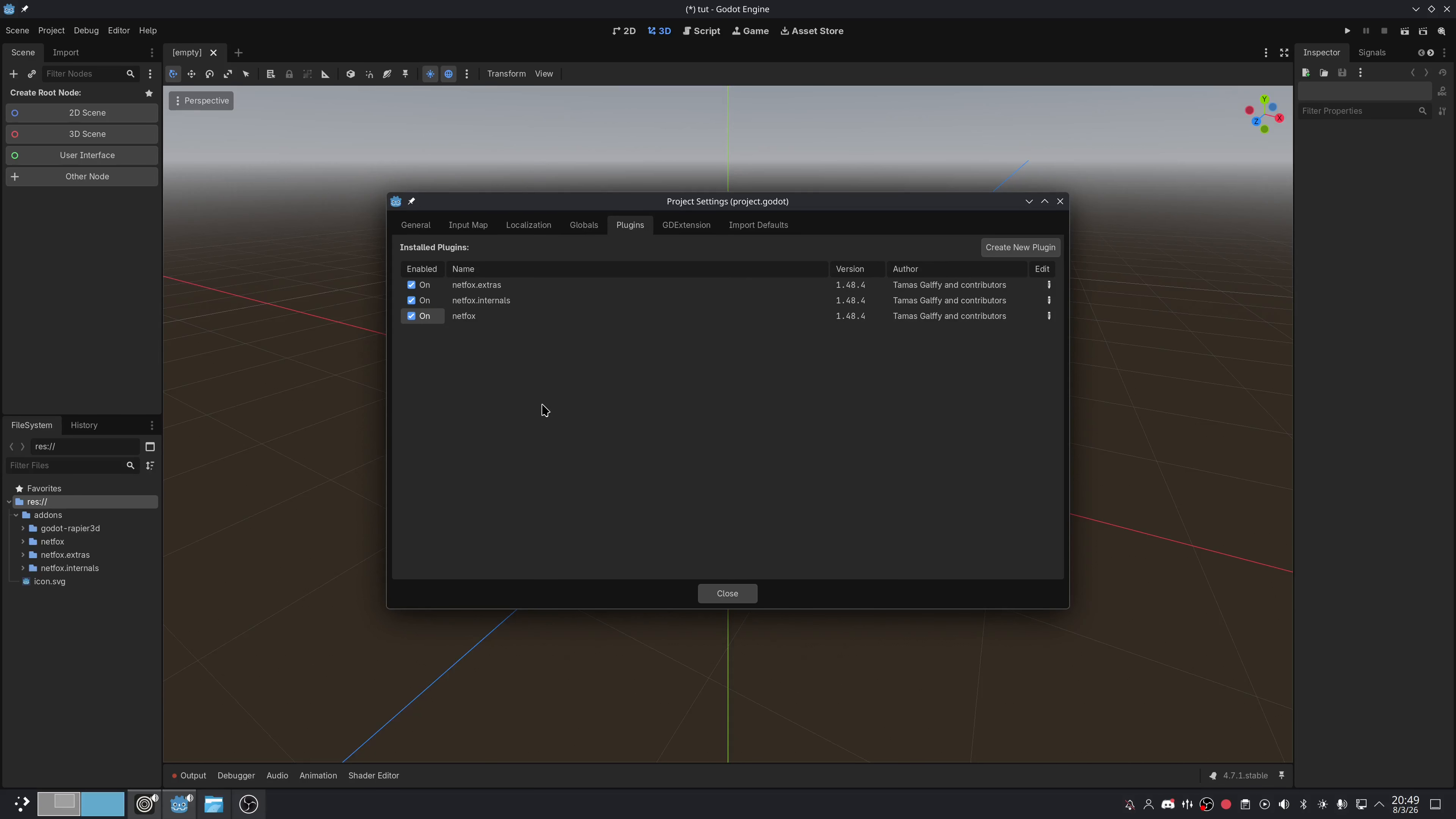
key(Escape)
Enable the Rapier3D physics driver with the project tools and dismiss the confirmation
click(51, 30)
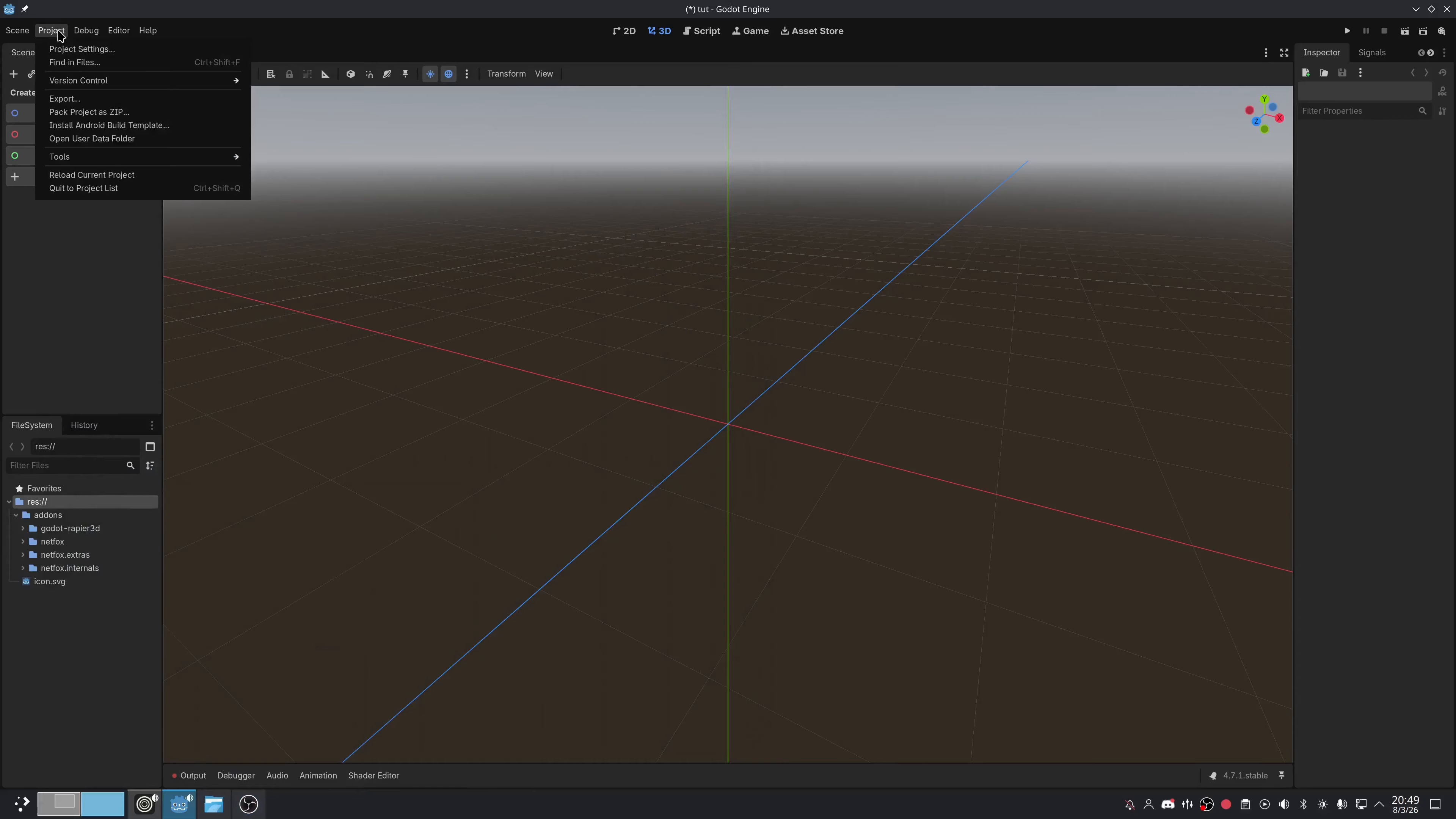
mouse_move(90, 157)
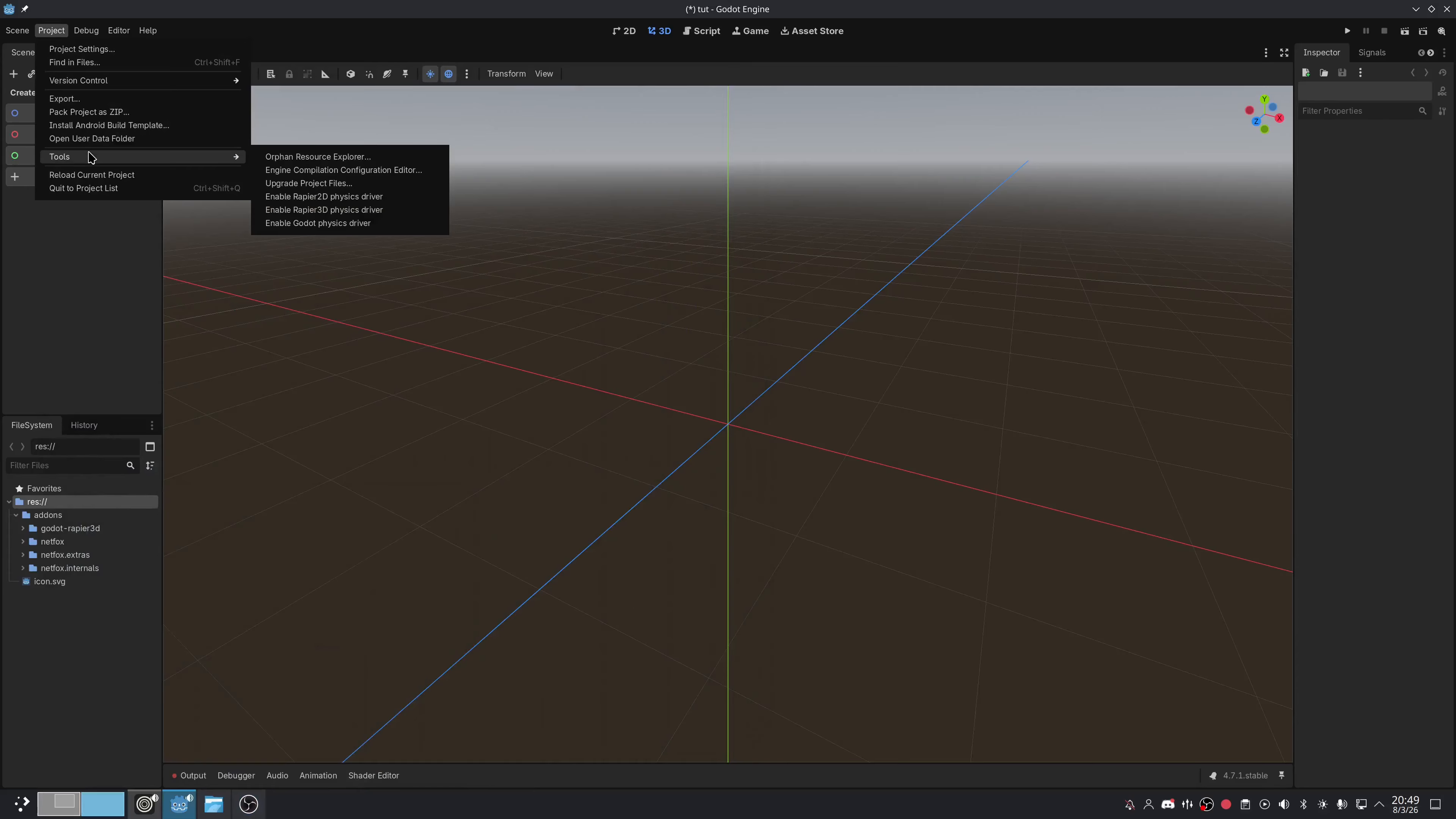
click(328, 211)
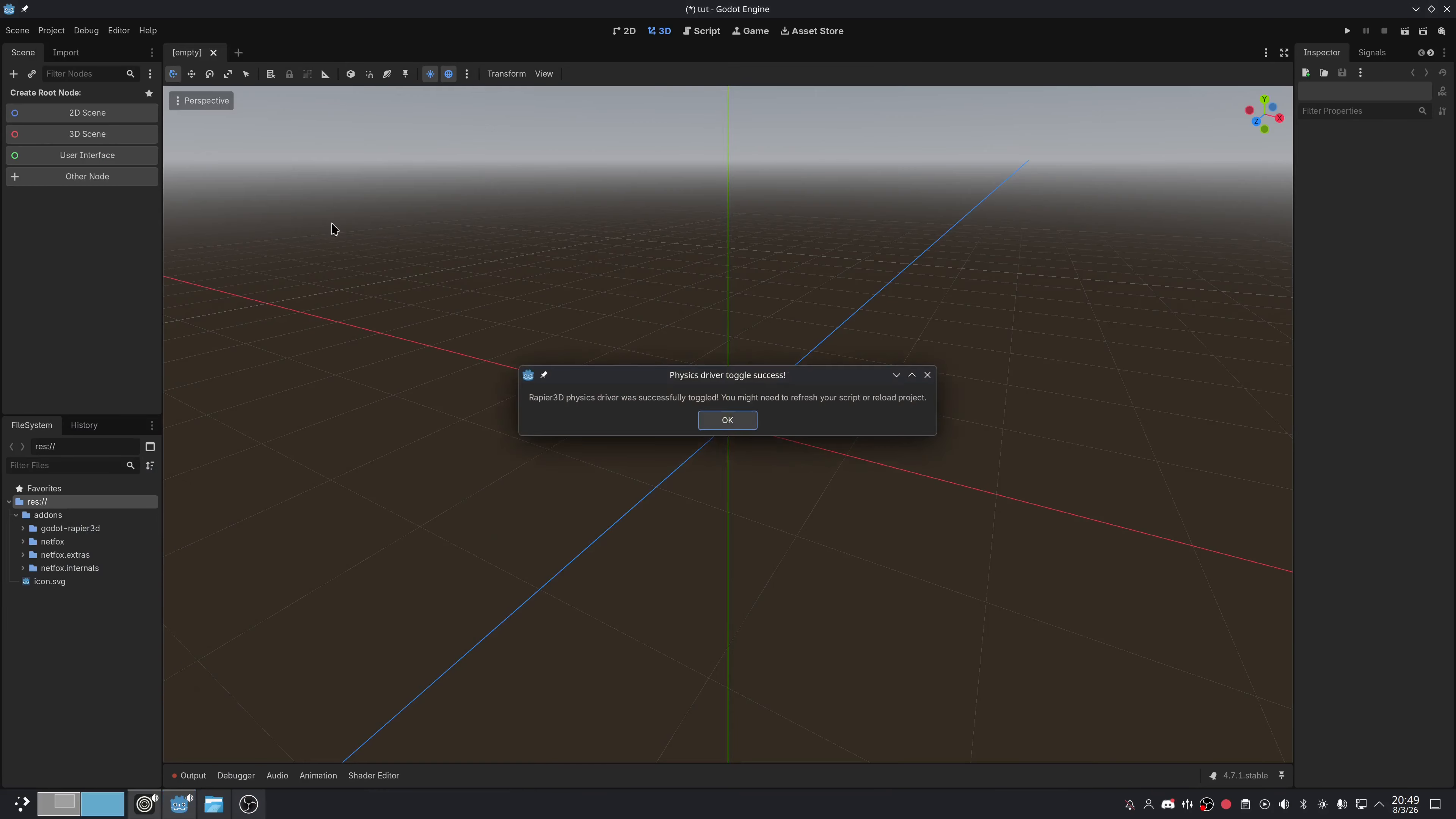
click(725, 420)
Set the project's 3D physics engine to Rapier3D, then save and restart the editor
click(51, 31)
click(56, 49)
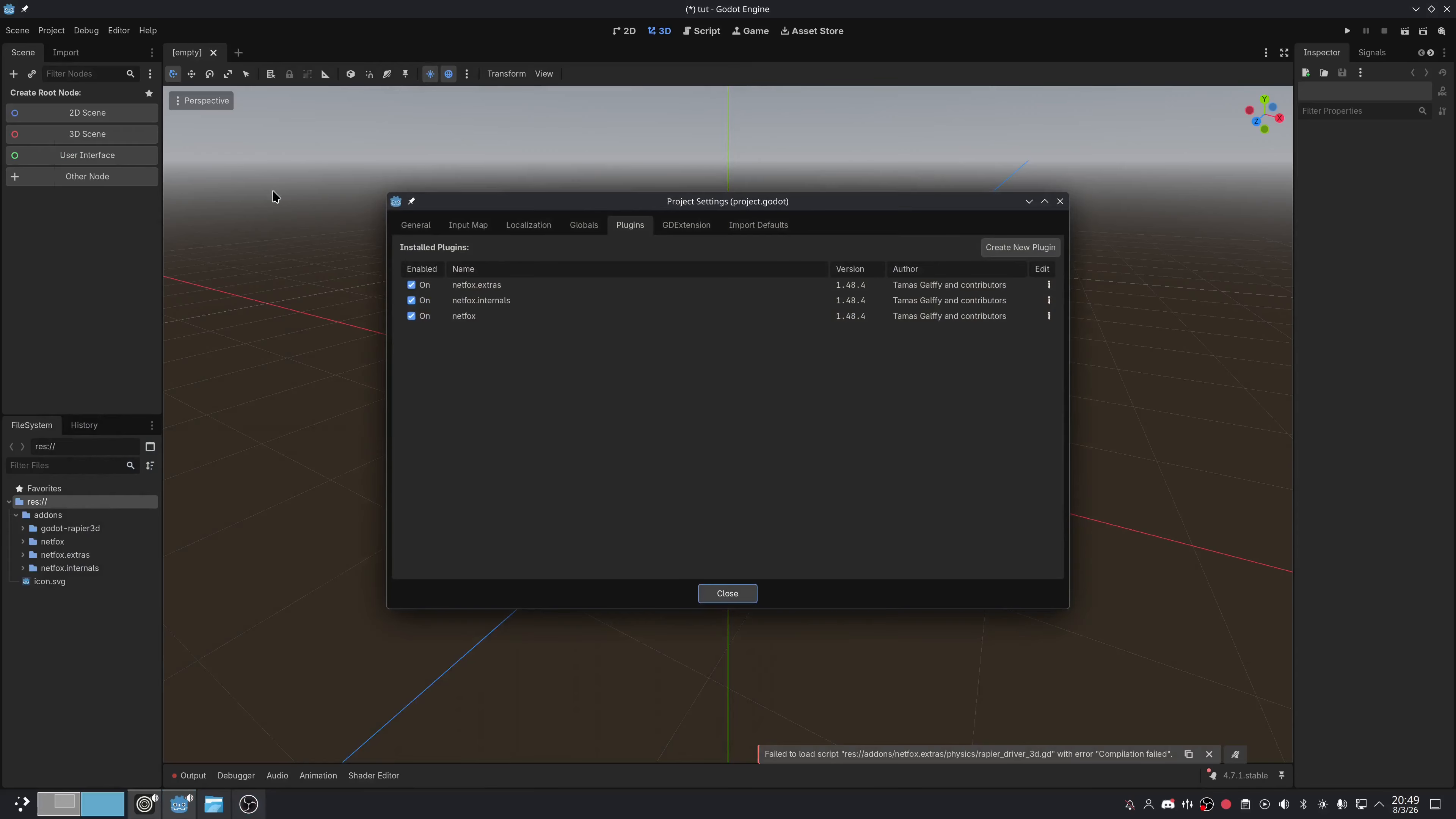
click(418, 227)
drag(497, 304, 503, 338)
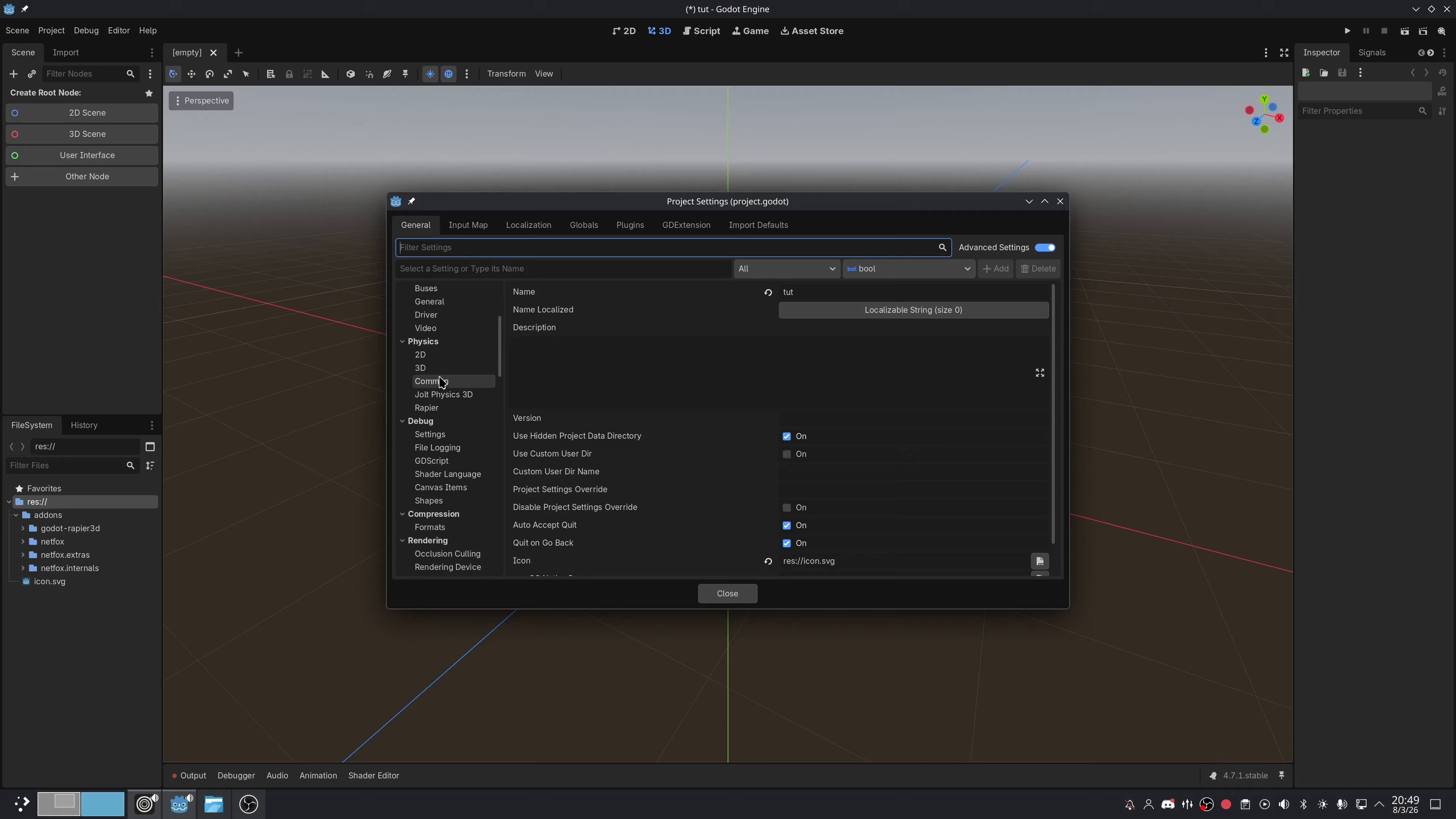
click(425, 368)
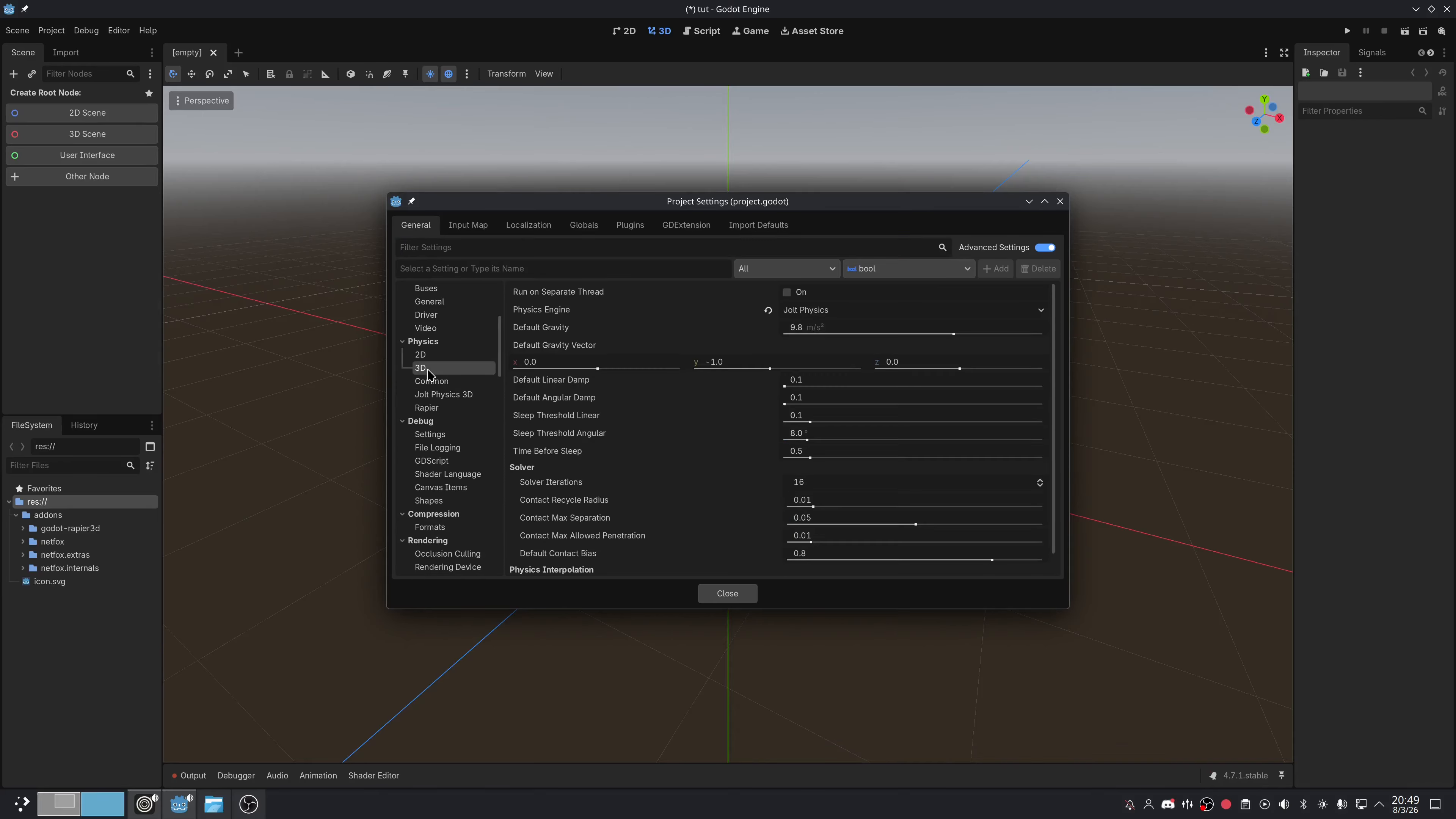
click(809, 310)
click(818, 343)
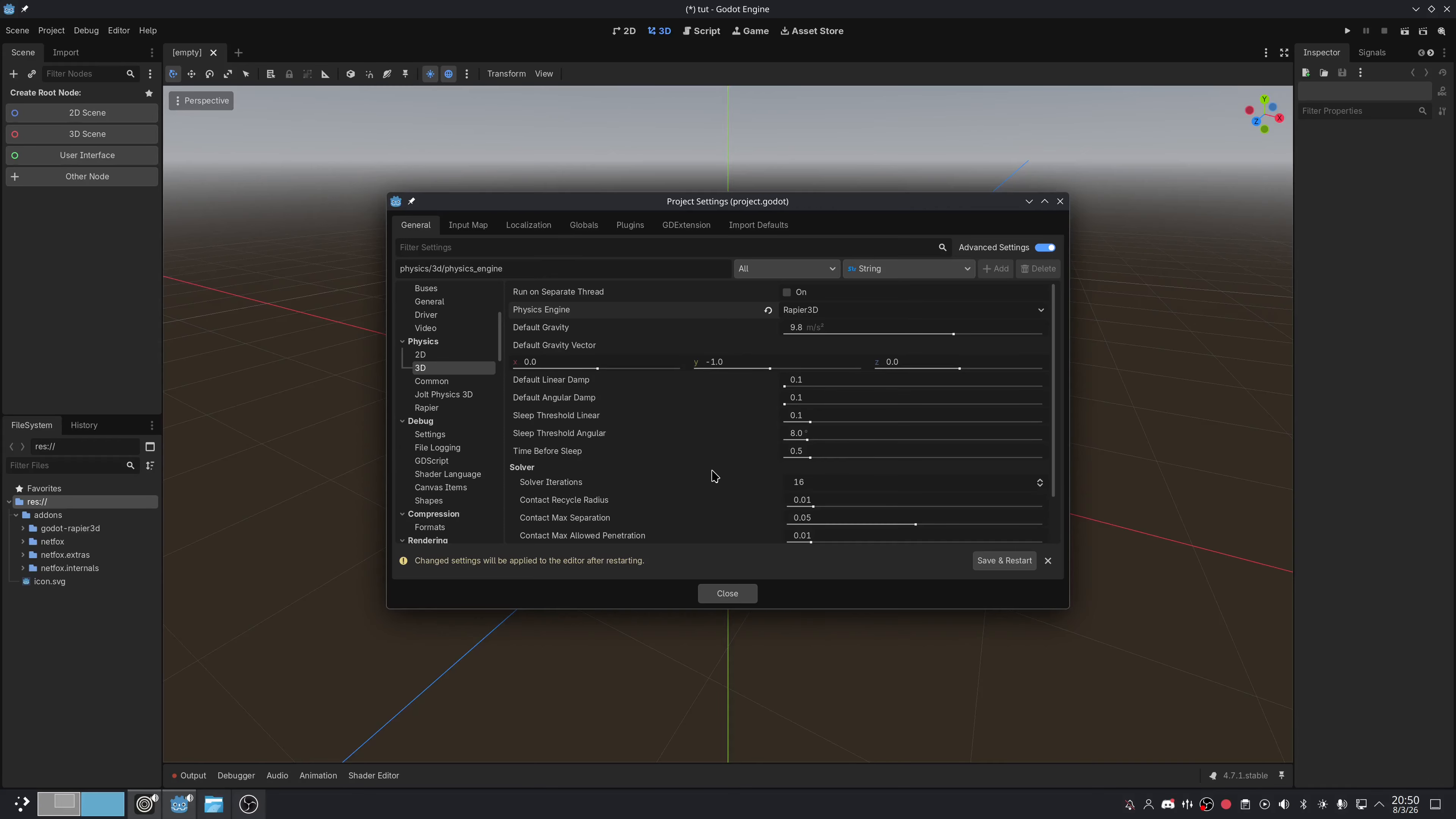
click(1003, 562)
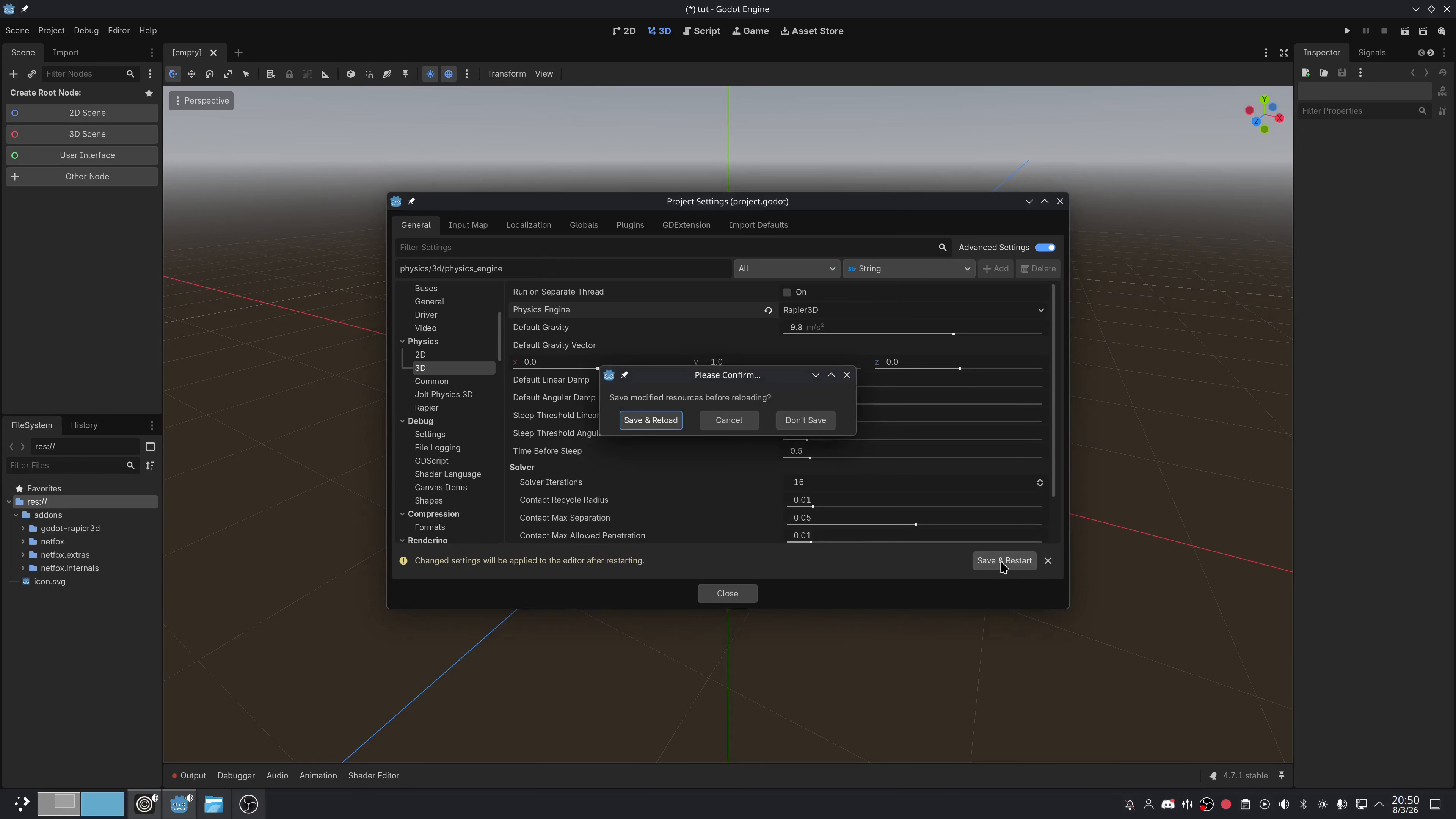
click(664, 423)
Create a new 3D scene named main in the project root
click(36, 502)
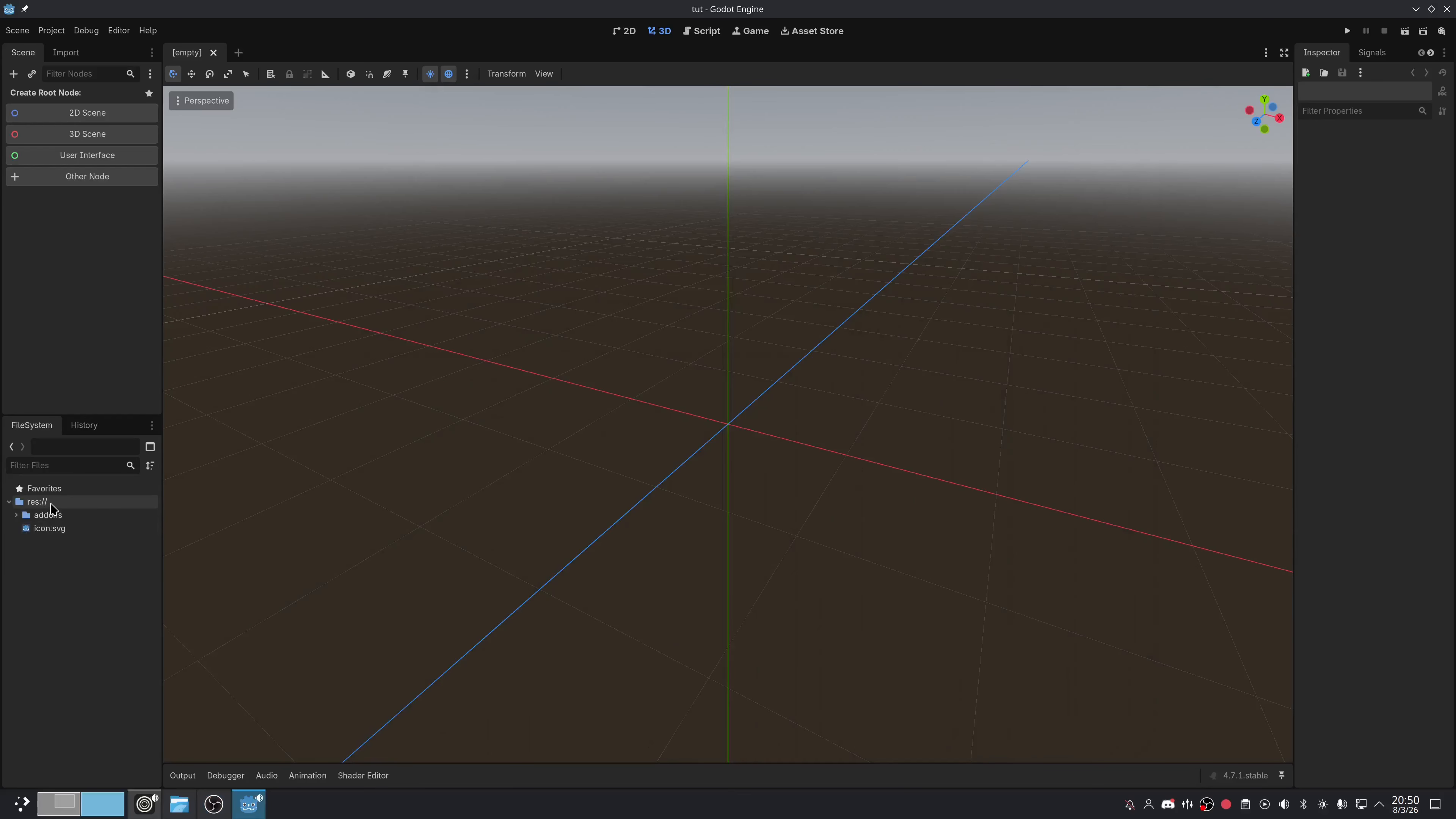
right_click(51, 503)
mouse_move(172, 515)
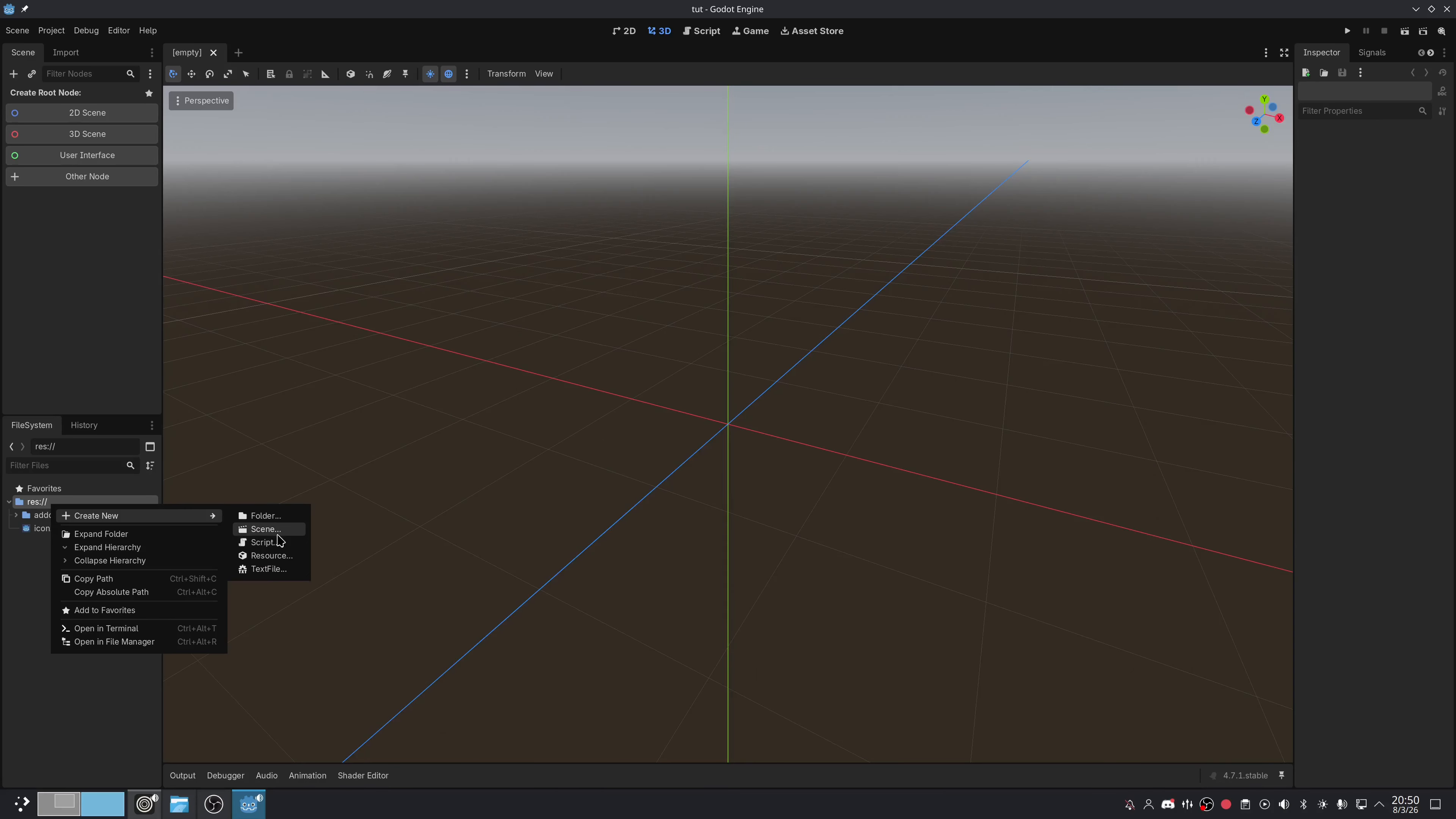
click(276, 530)
click(728, 345)
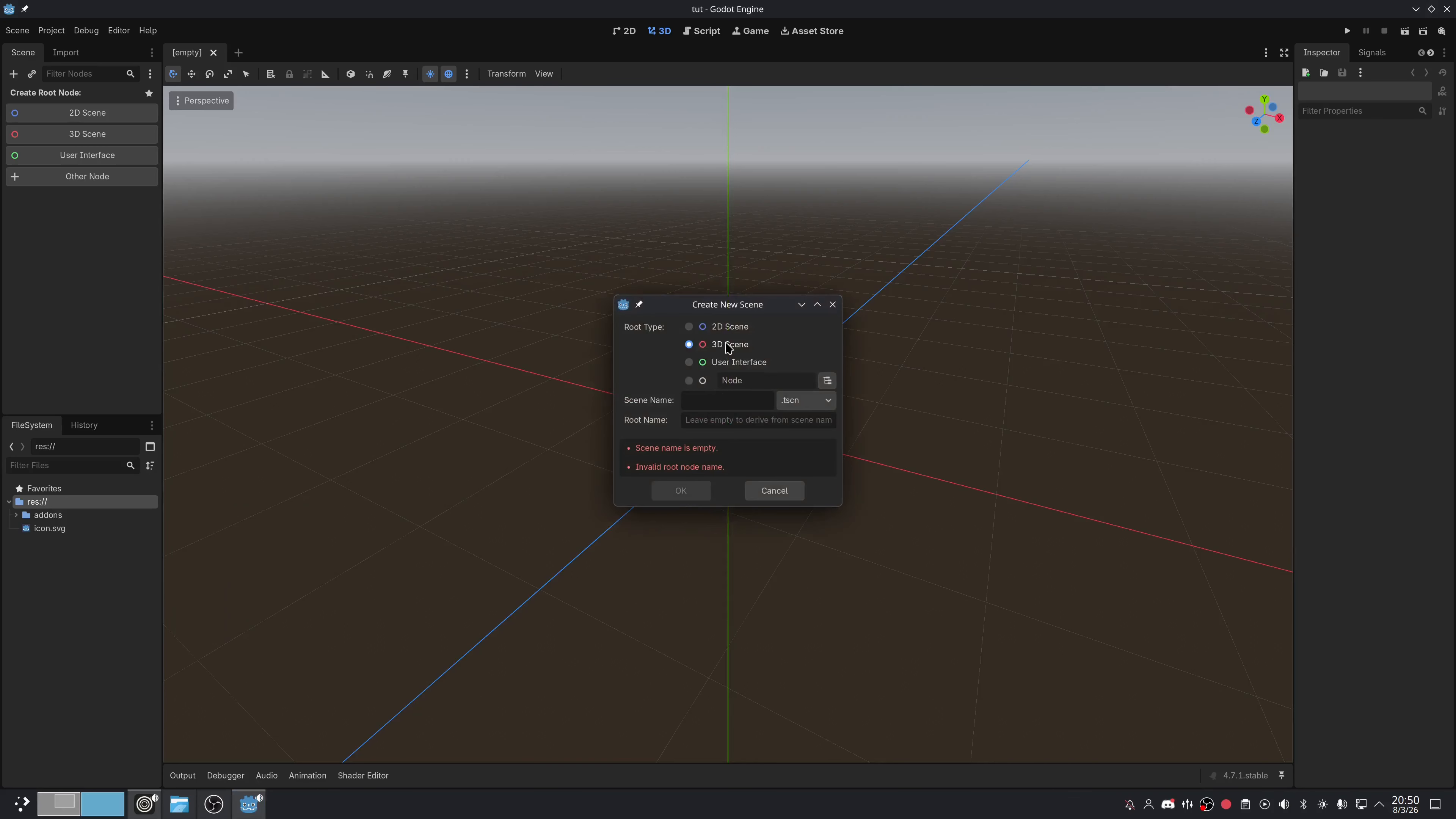
click(743, 406)
text(main)
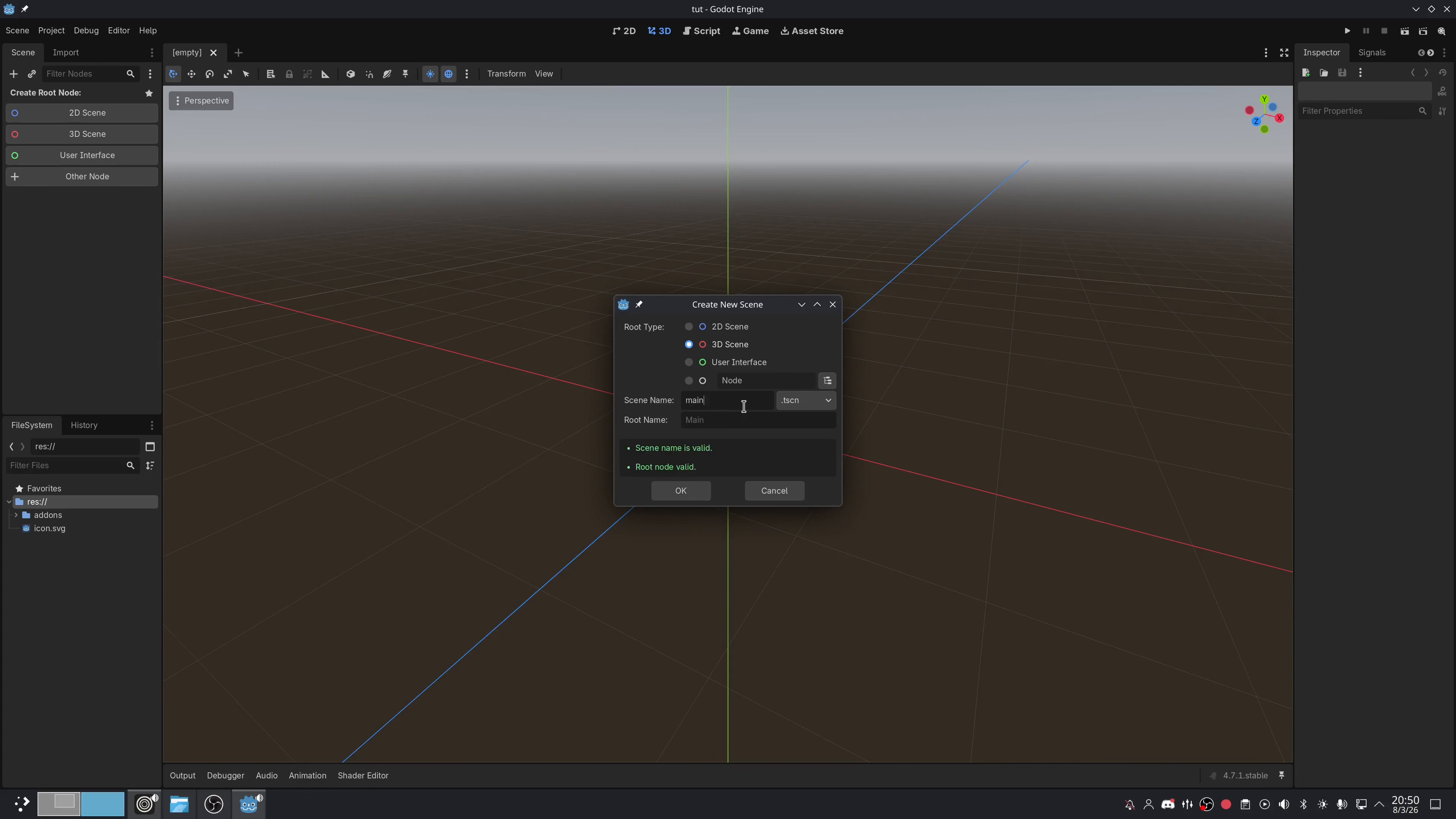
click(681, 491)
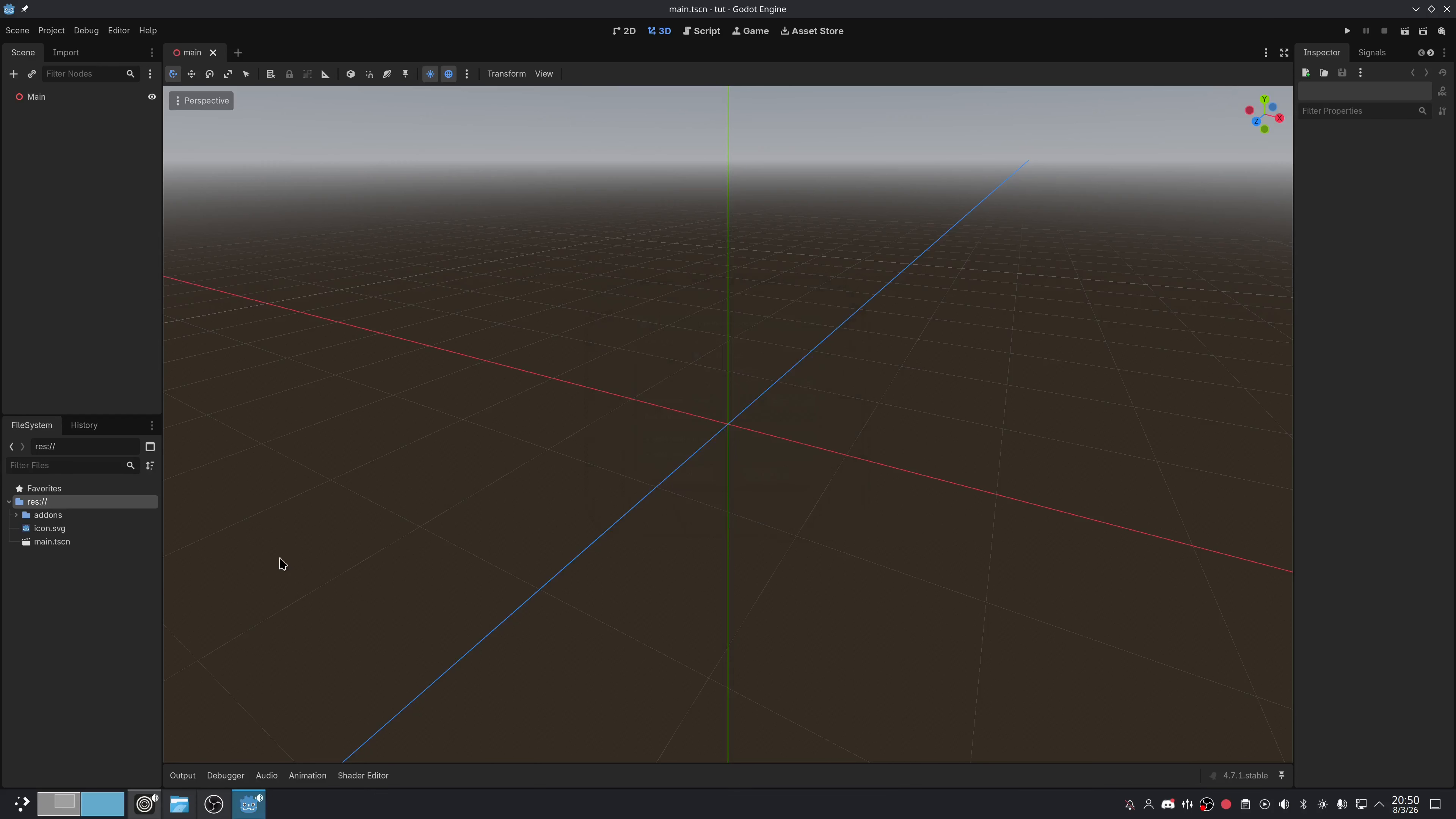
Set main.tscn as the project's main scene and save it with the main.gd script attached to the Main node
right_click(108, 544)
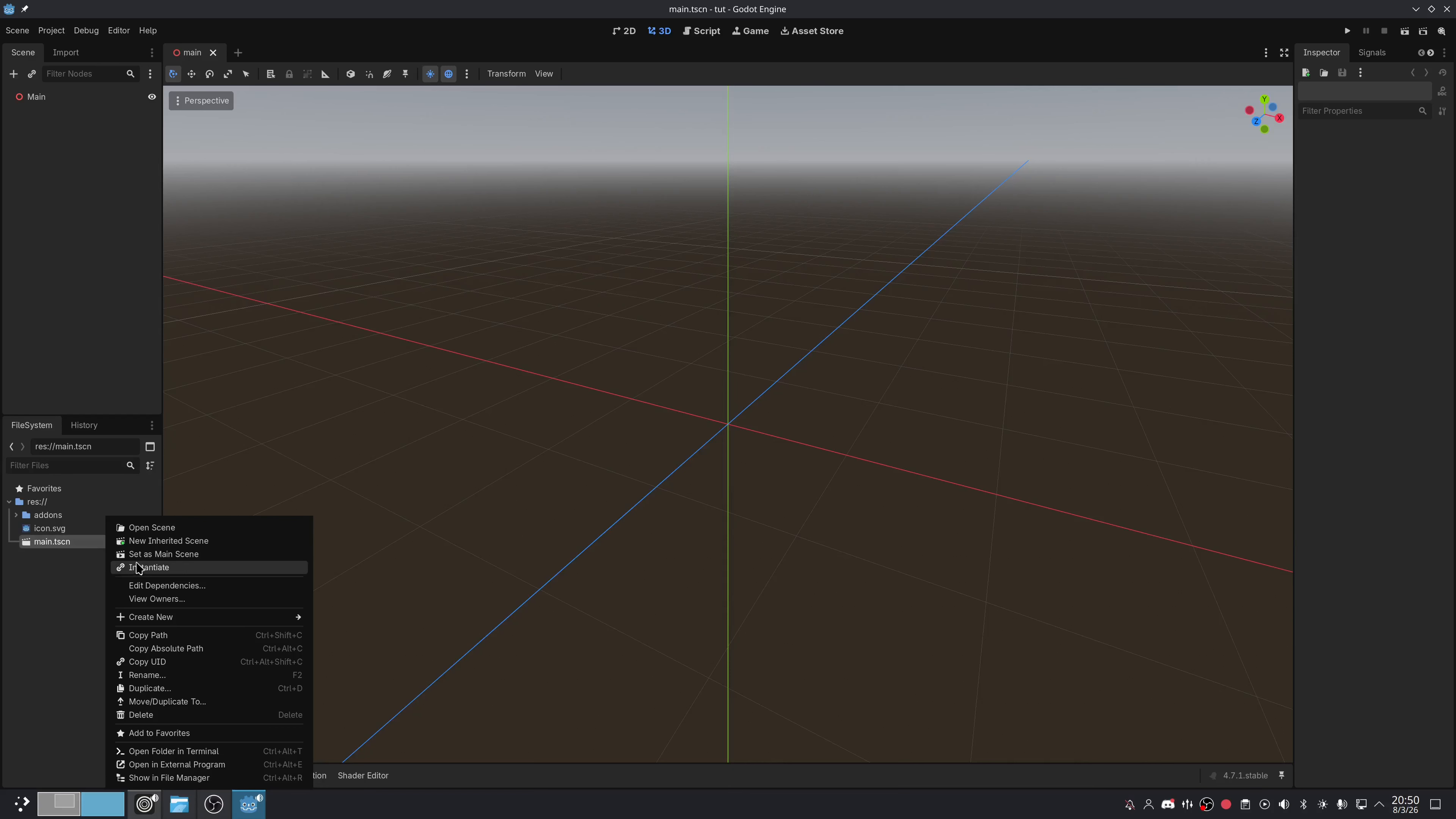
click(160, 555)
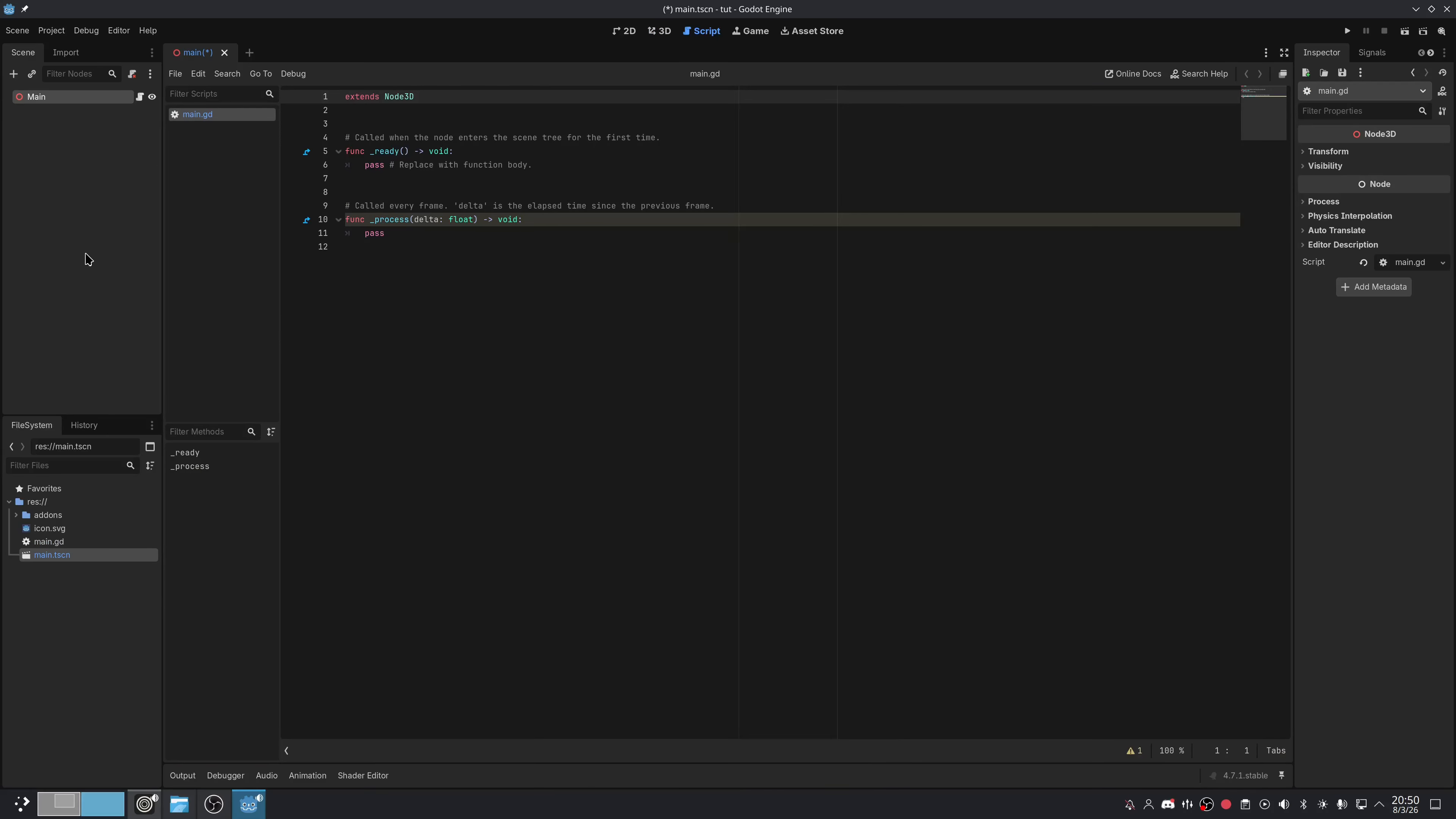
click(88, 260)
key(ctrl+s)
Add a RapierDriver3D node as a child of Main and save the scene
click(98, 102)
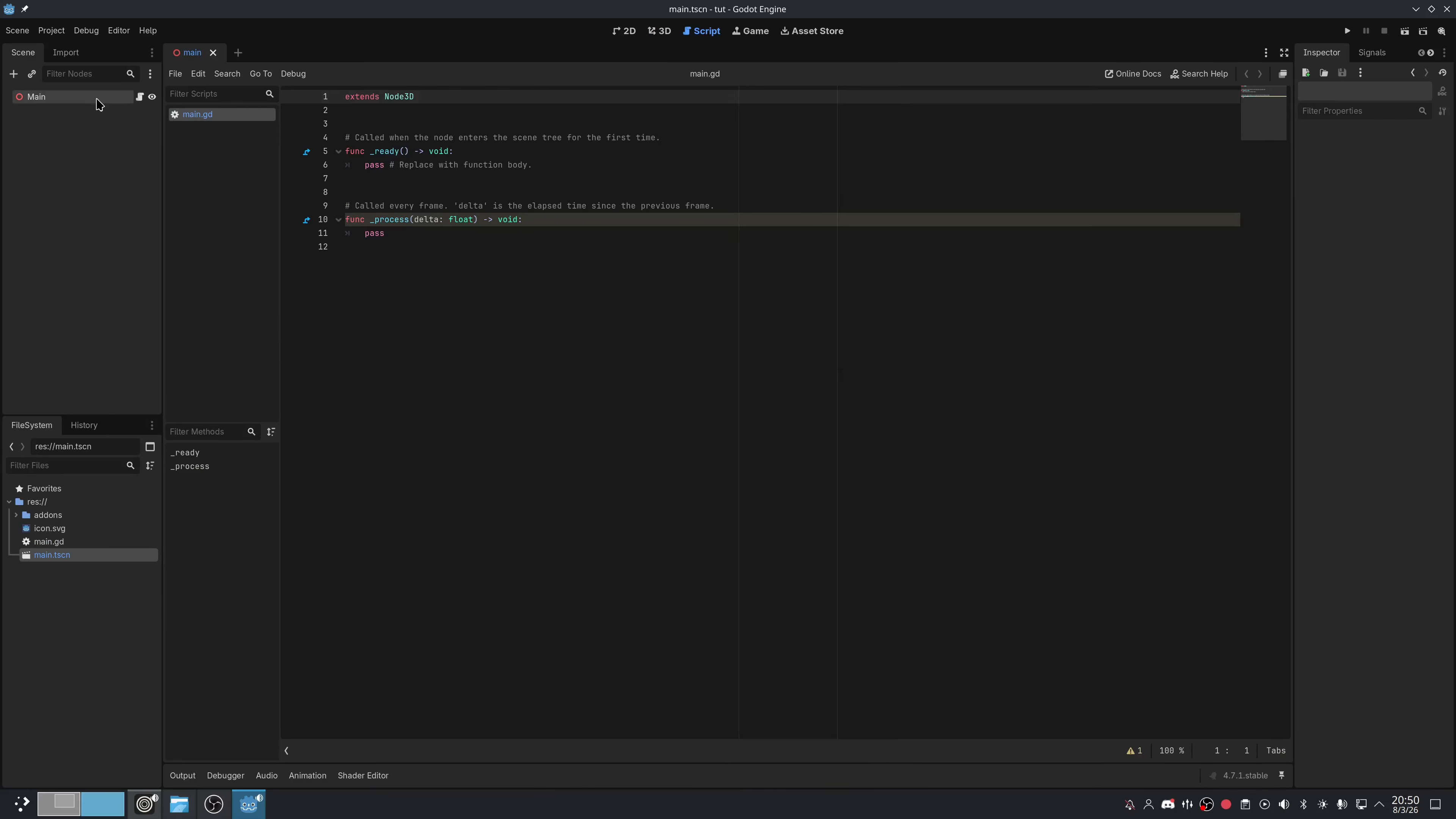
key(ctrl+a)
text(rapier)
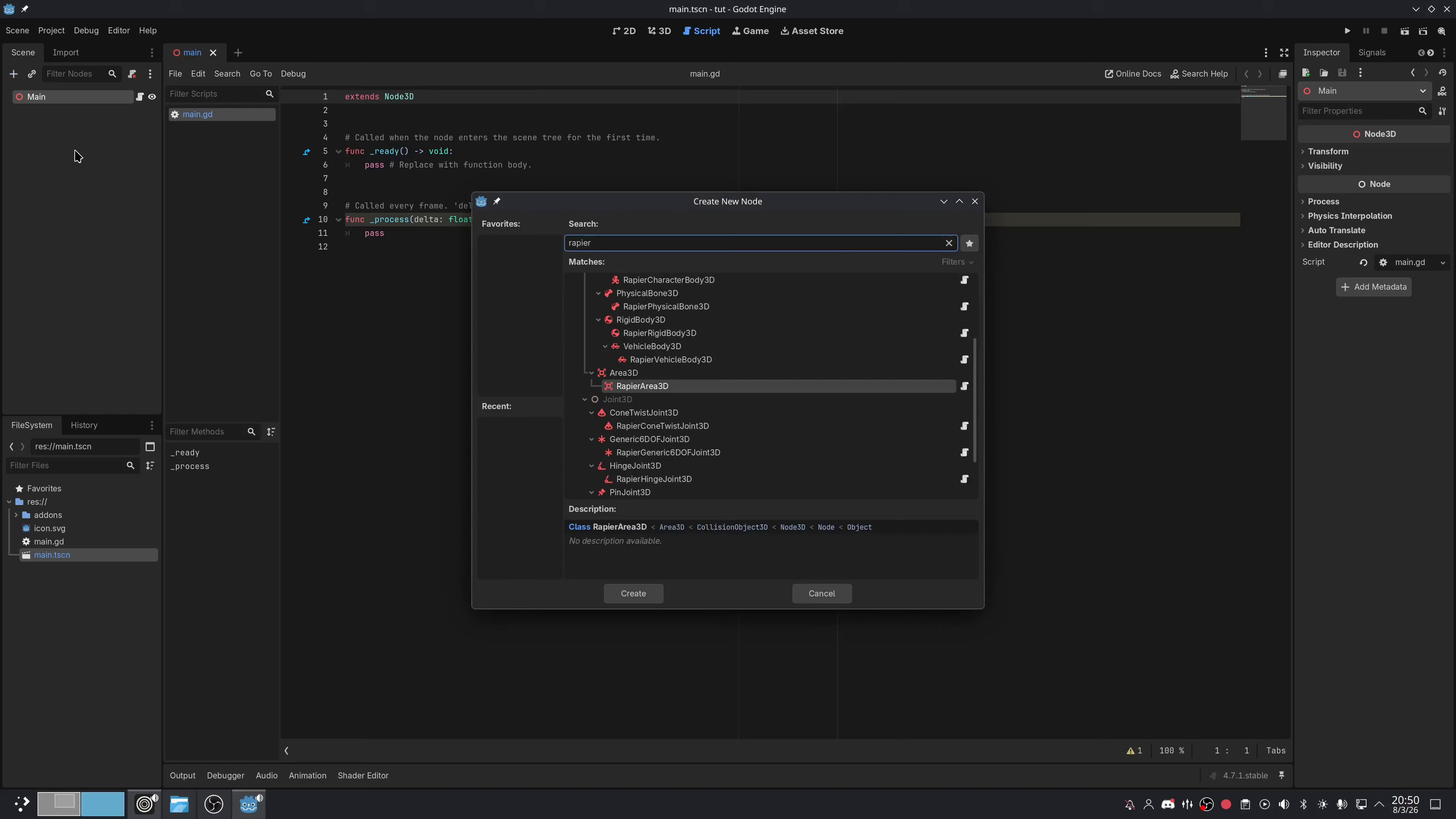
scroll(659, 436, down, 3)
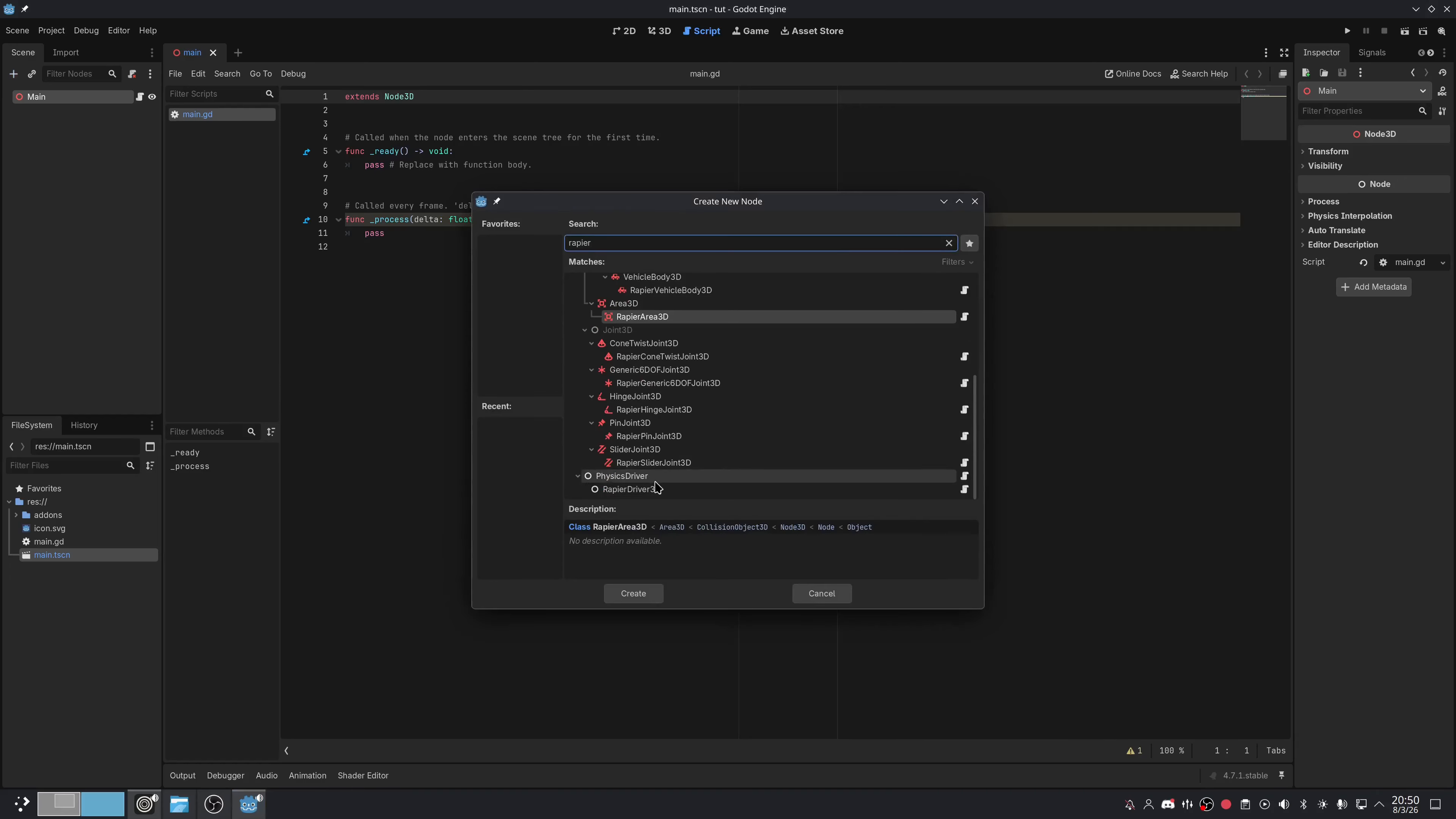
click(655, 490)
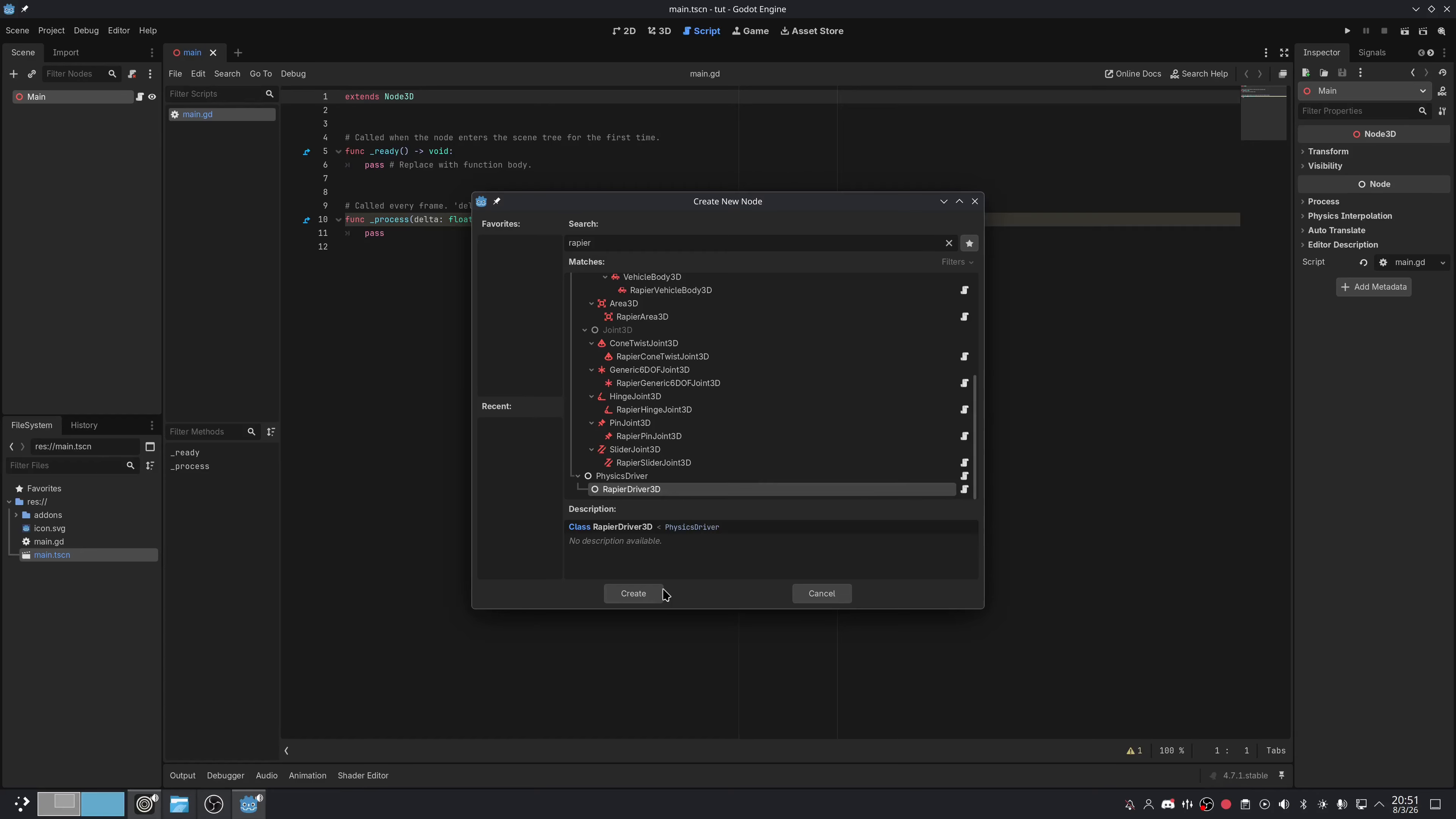
click(633, 593)
key(ctrl+s)
click(81, 136)
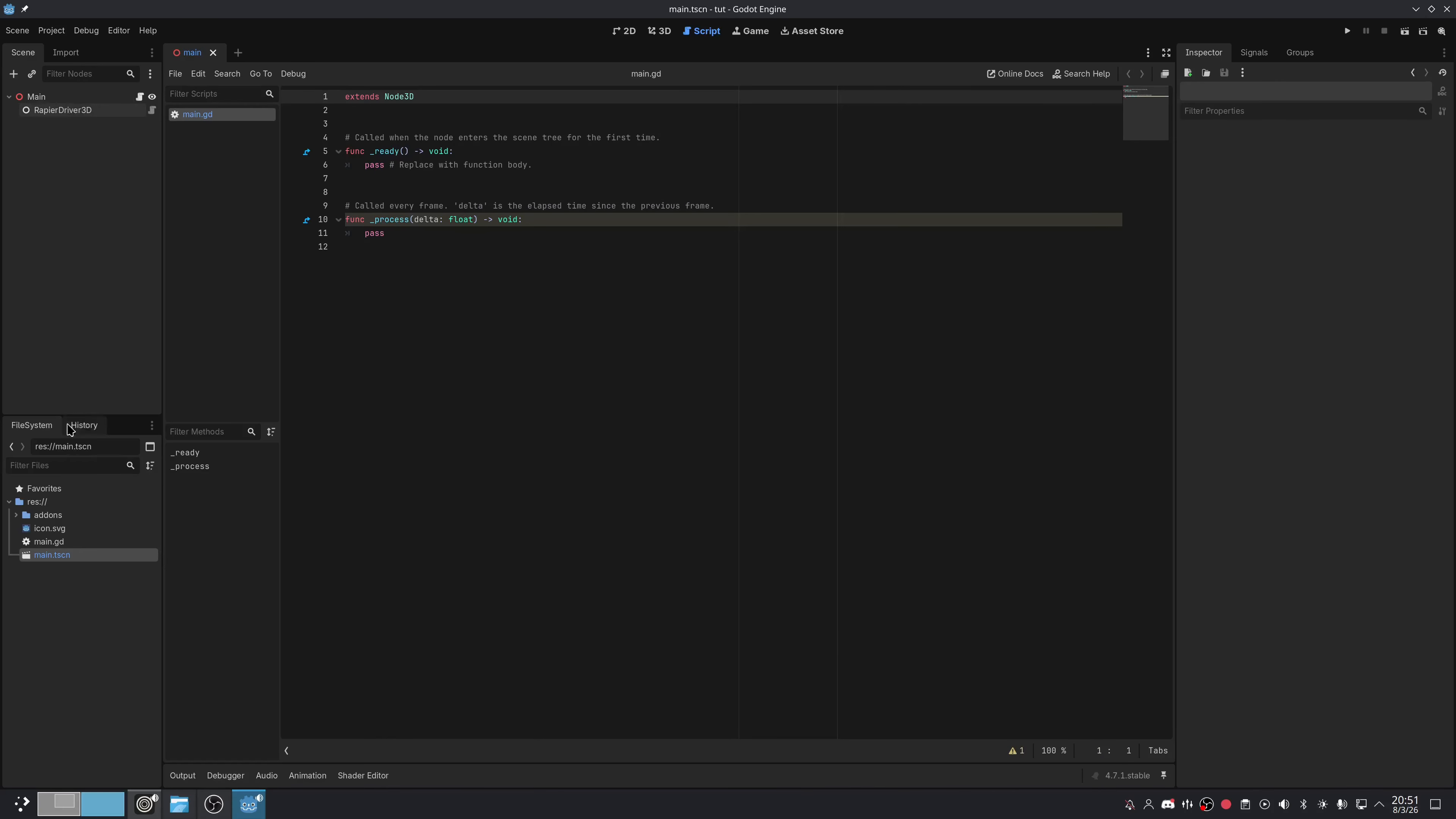
Create a new scene named player in the project root with NetworkRigidBody3D as its root node type
click(37, 502)
right_click(50, 504)
mouse_move(121, 522)
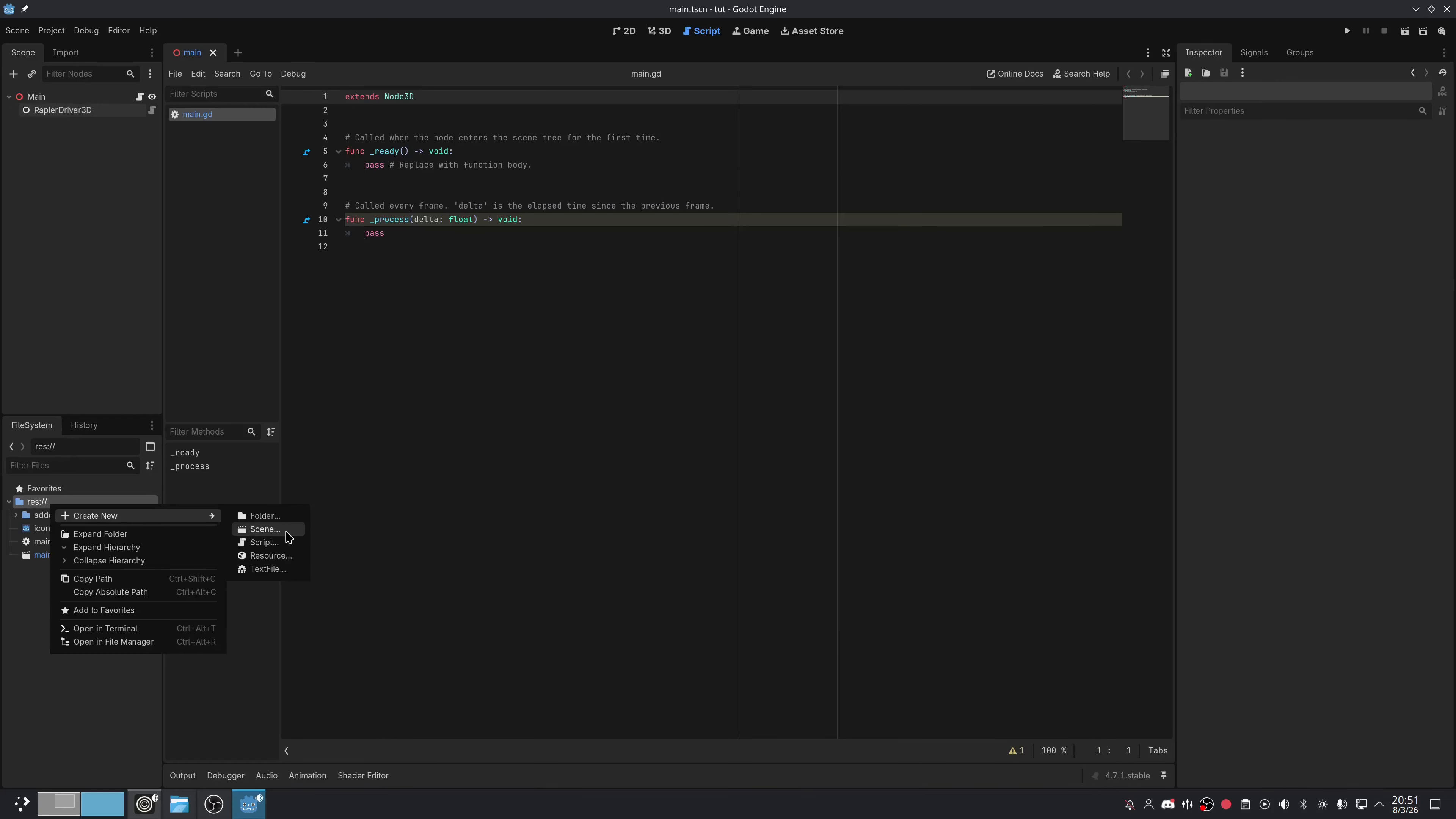
click(284, 529)
text(player)
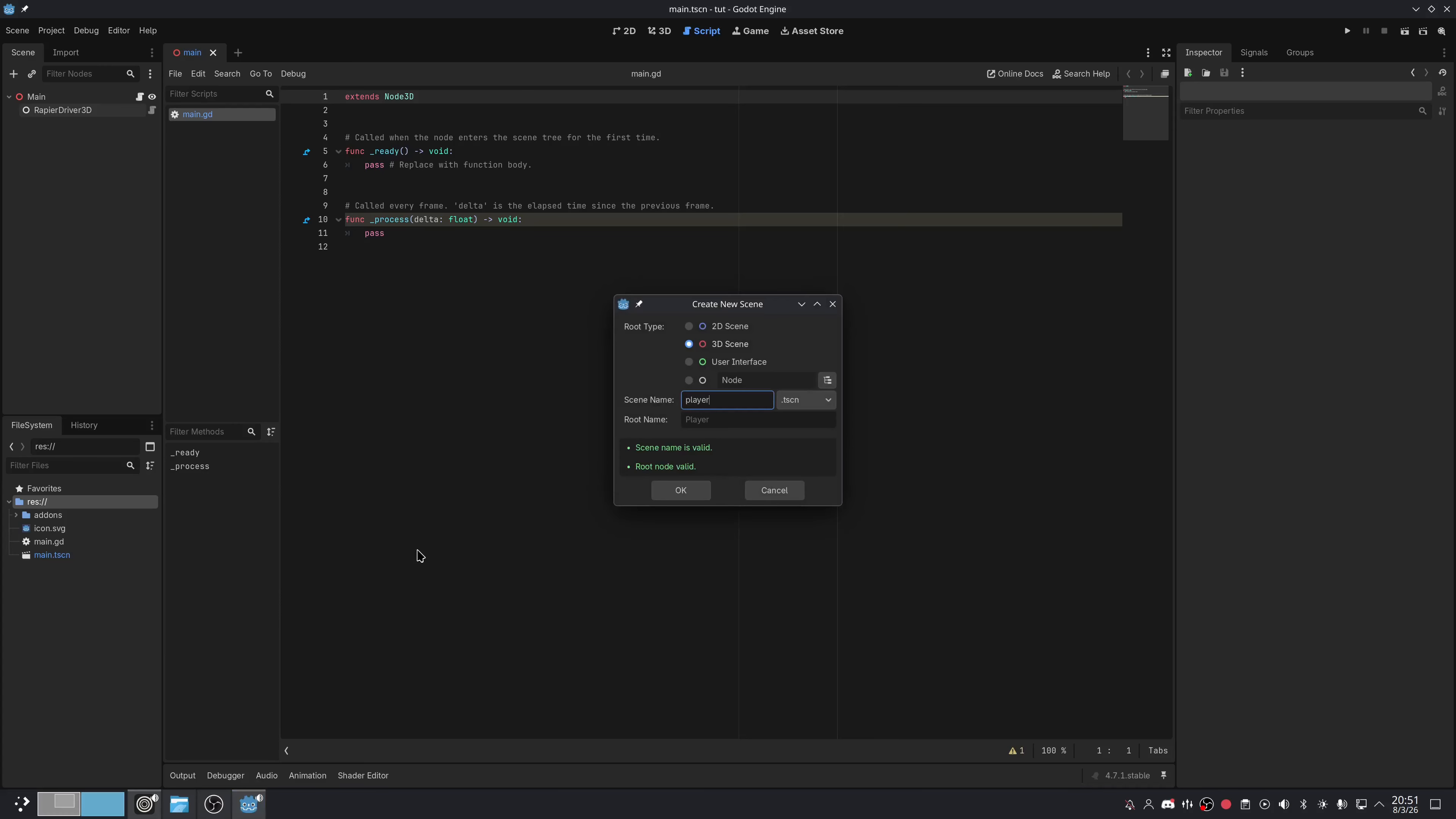
click(827, 380)
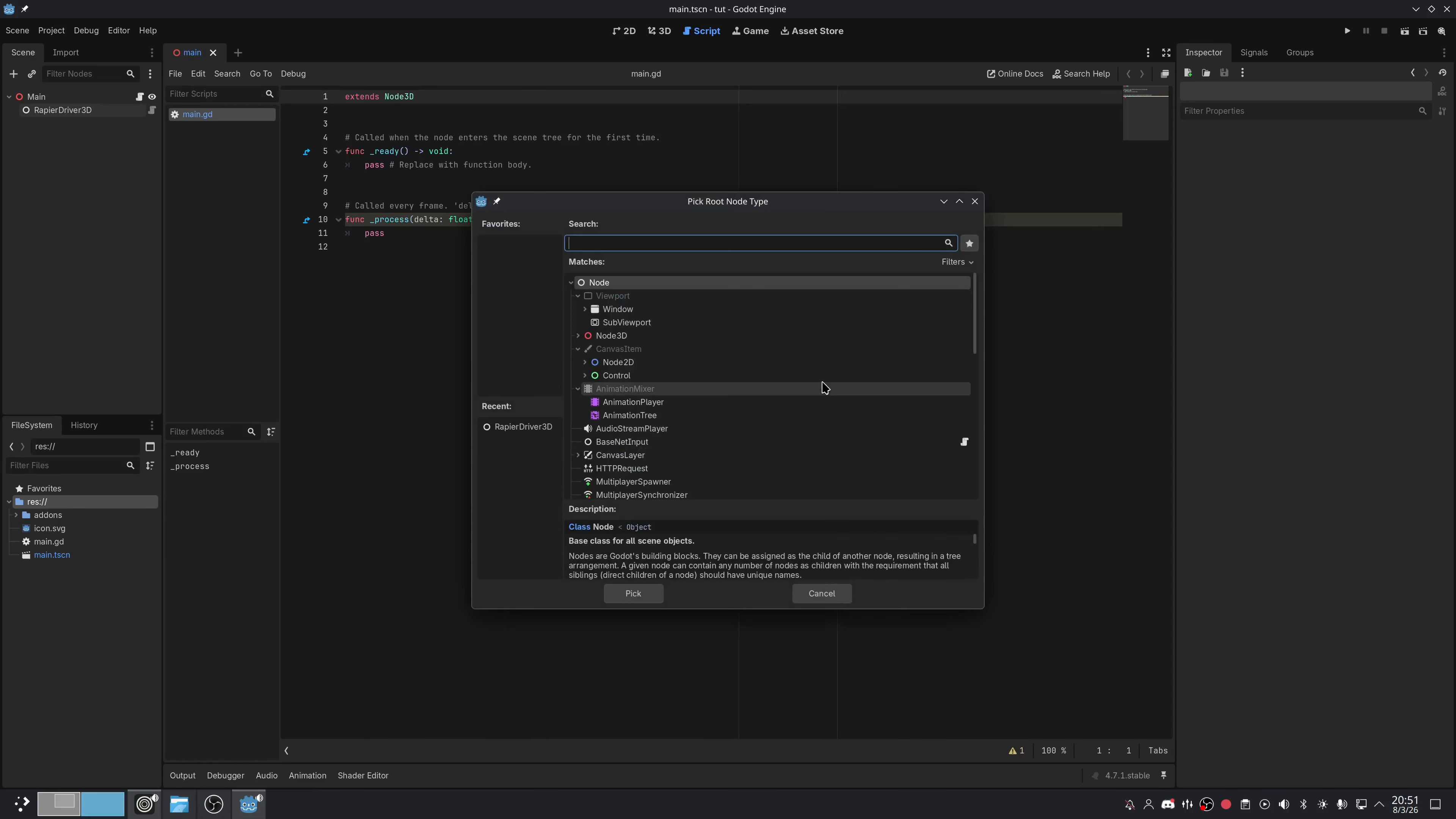
text(network)
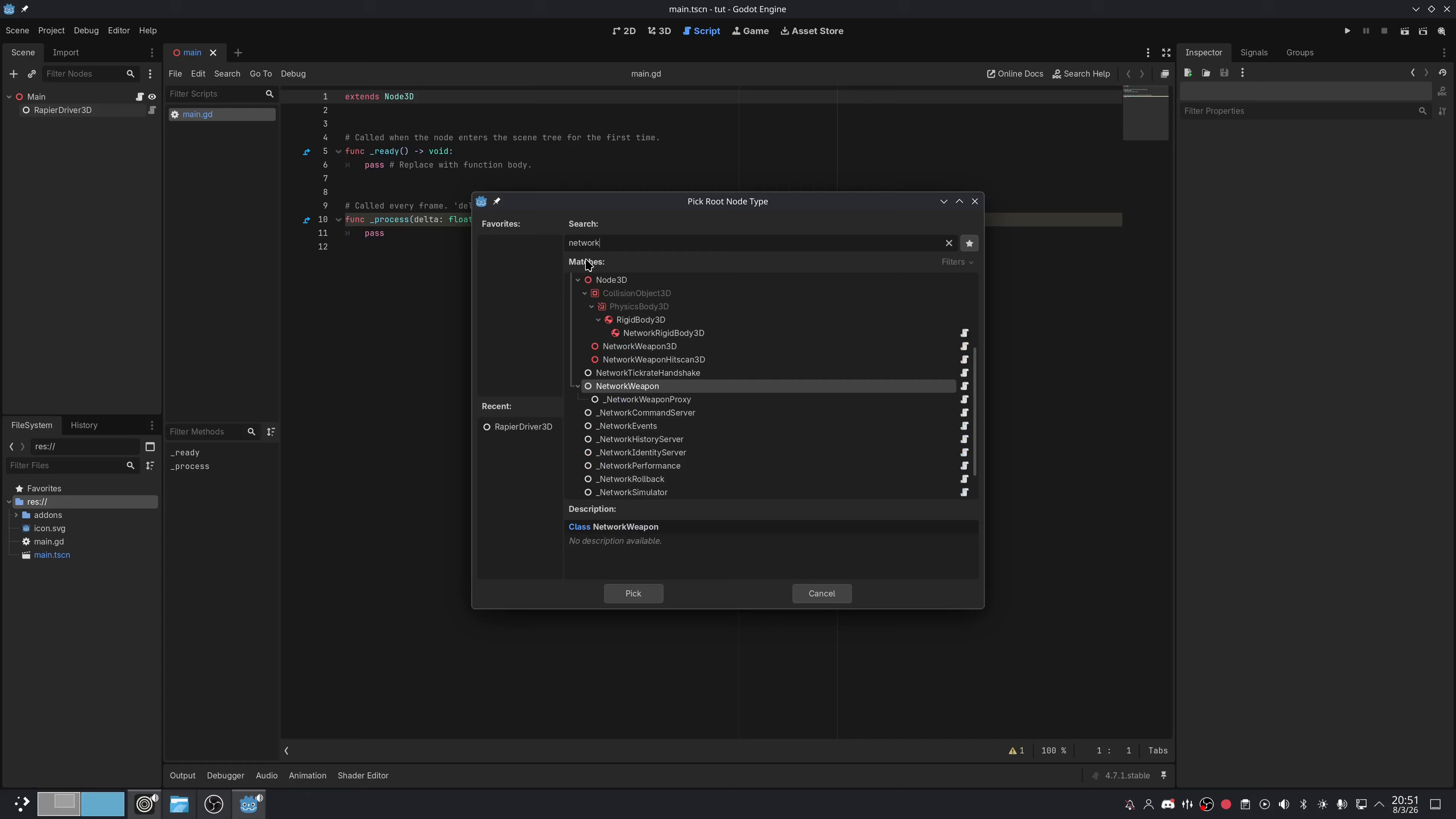
scroll(642, 390, down, 2)
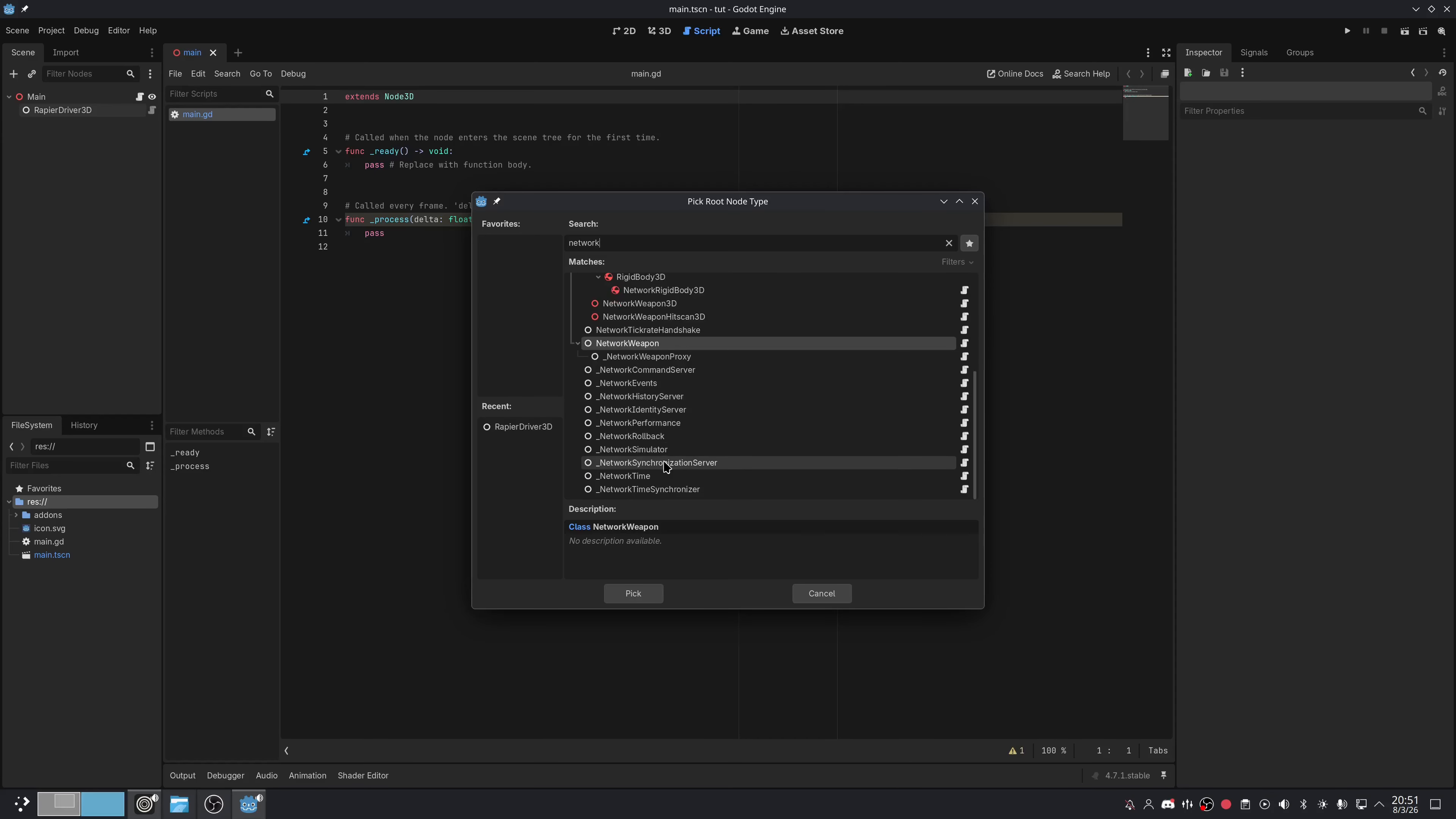
scroll(660, 424, up, 3)
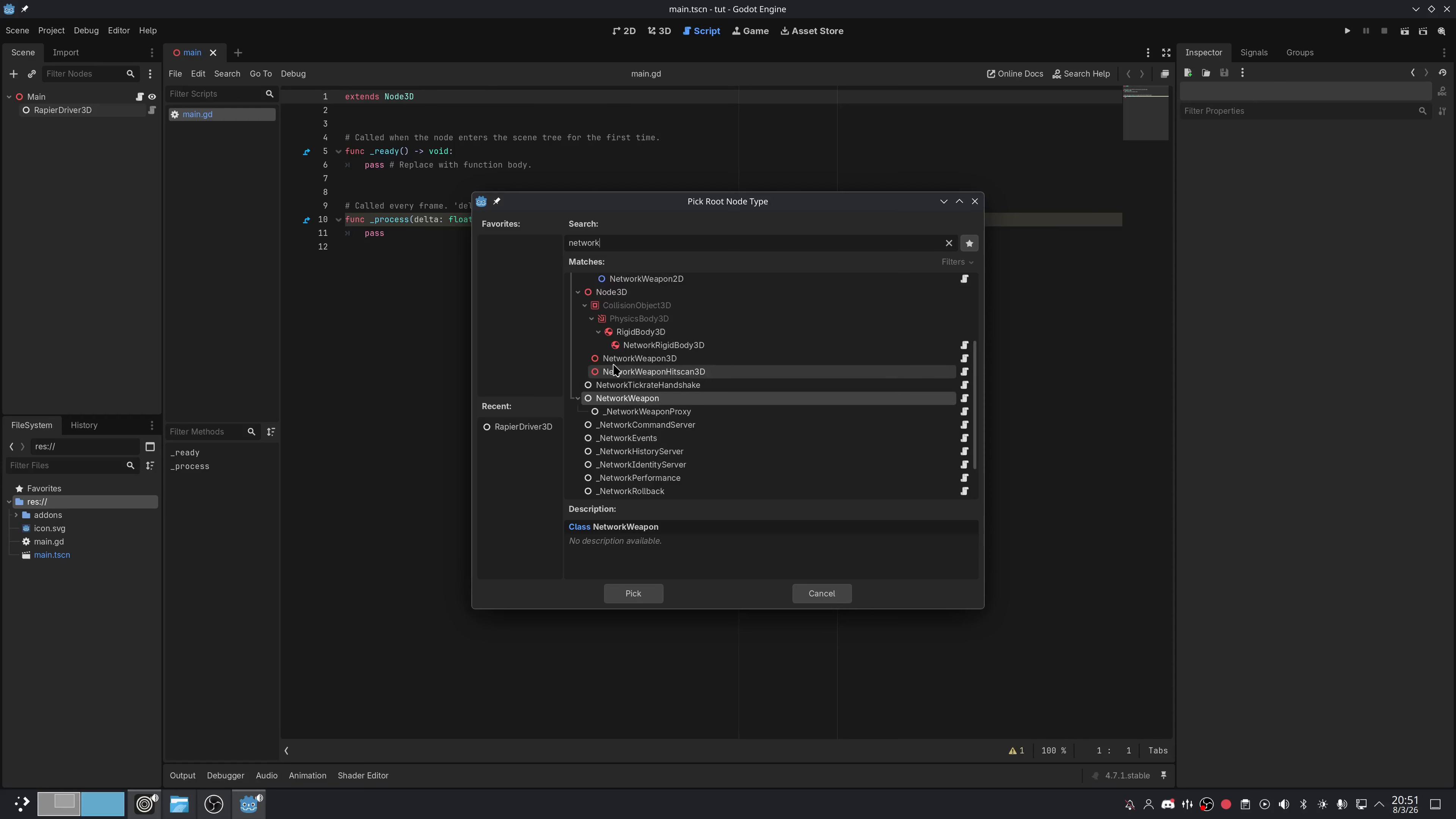
click(659, 344)
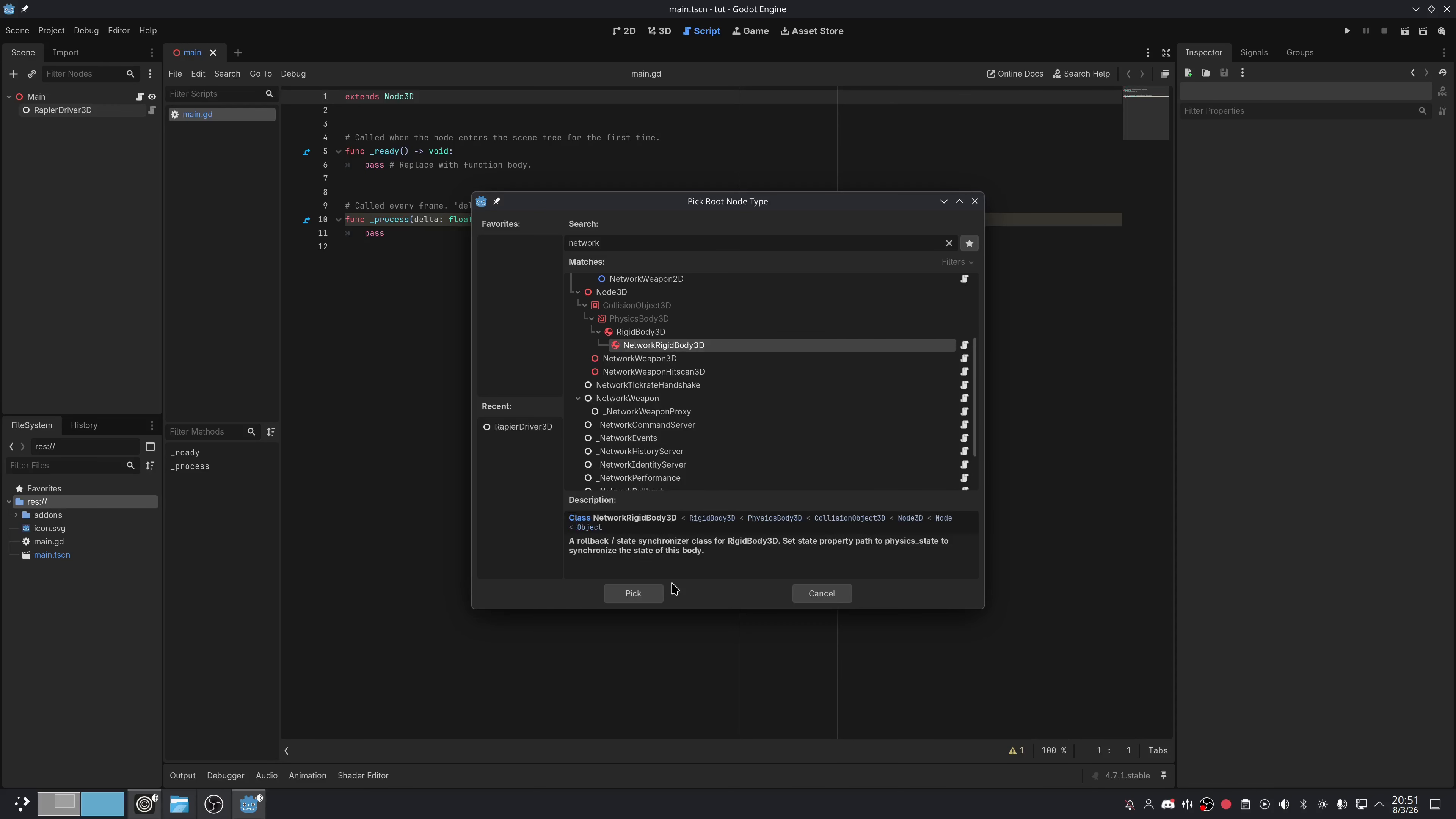
click(659, 594)
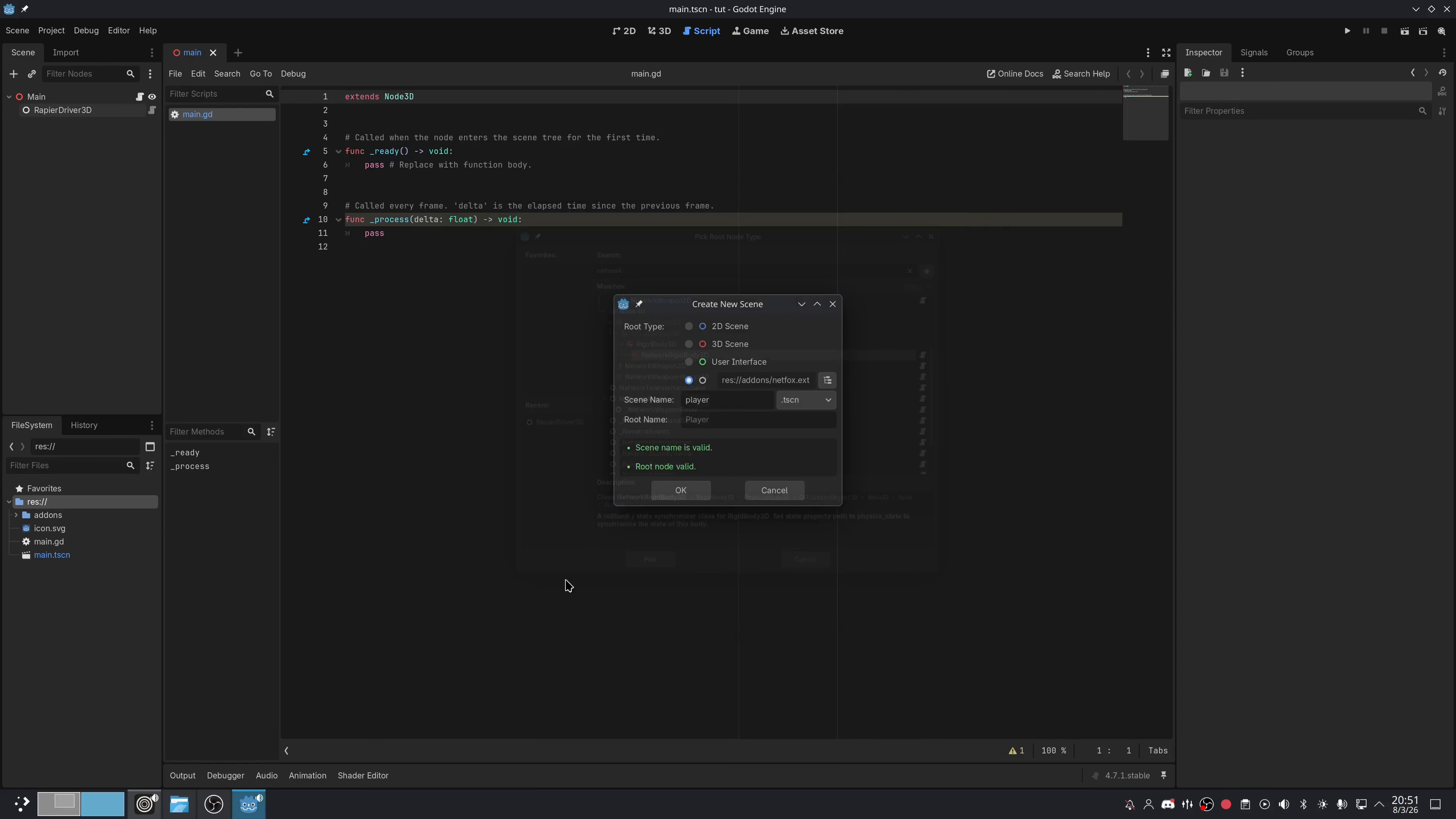
click(680, 490)
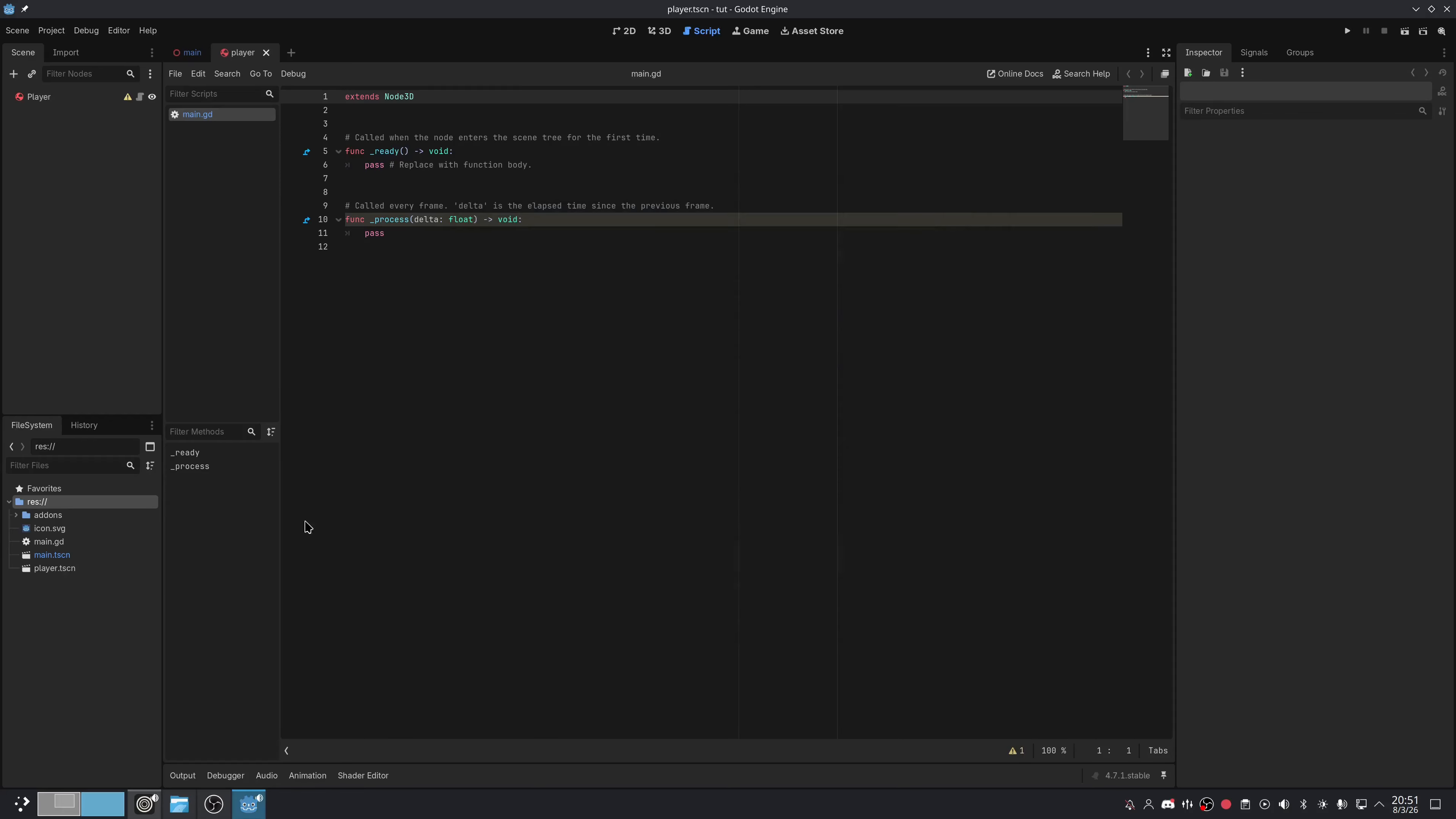
Open player.tscn and add a CollisionShape3D node as a child of Player
double_click(126, 567)
key(ctrl+a)
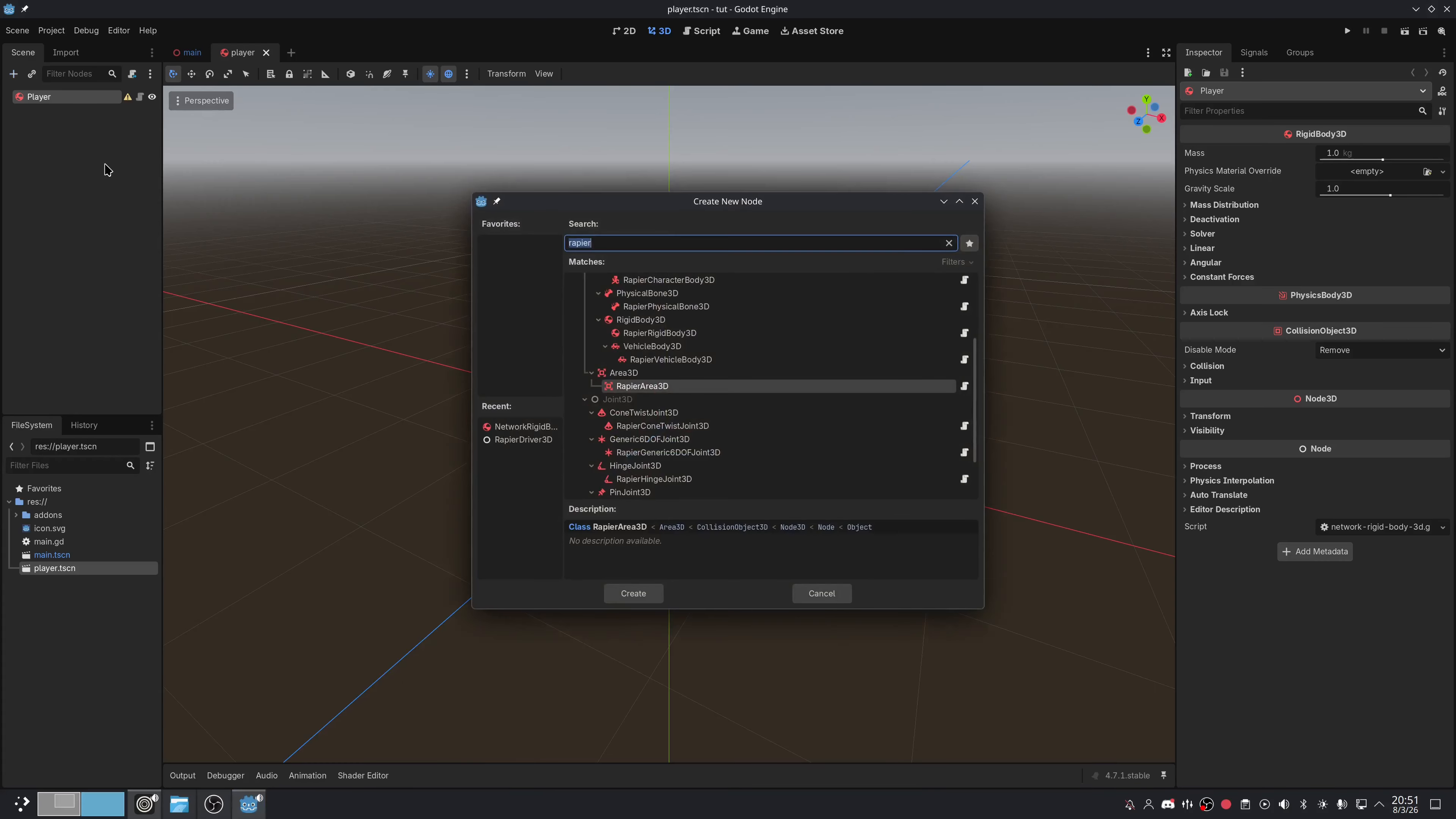
text(collision)
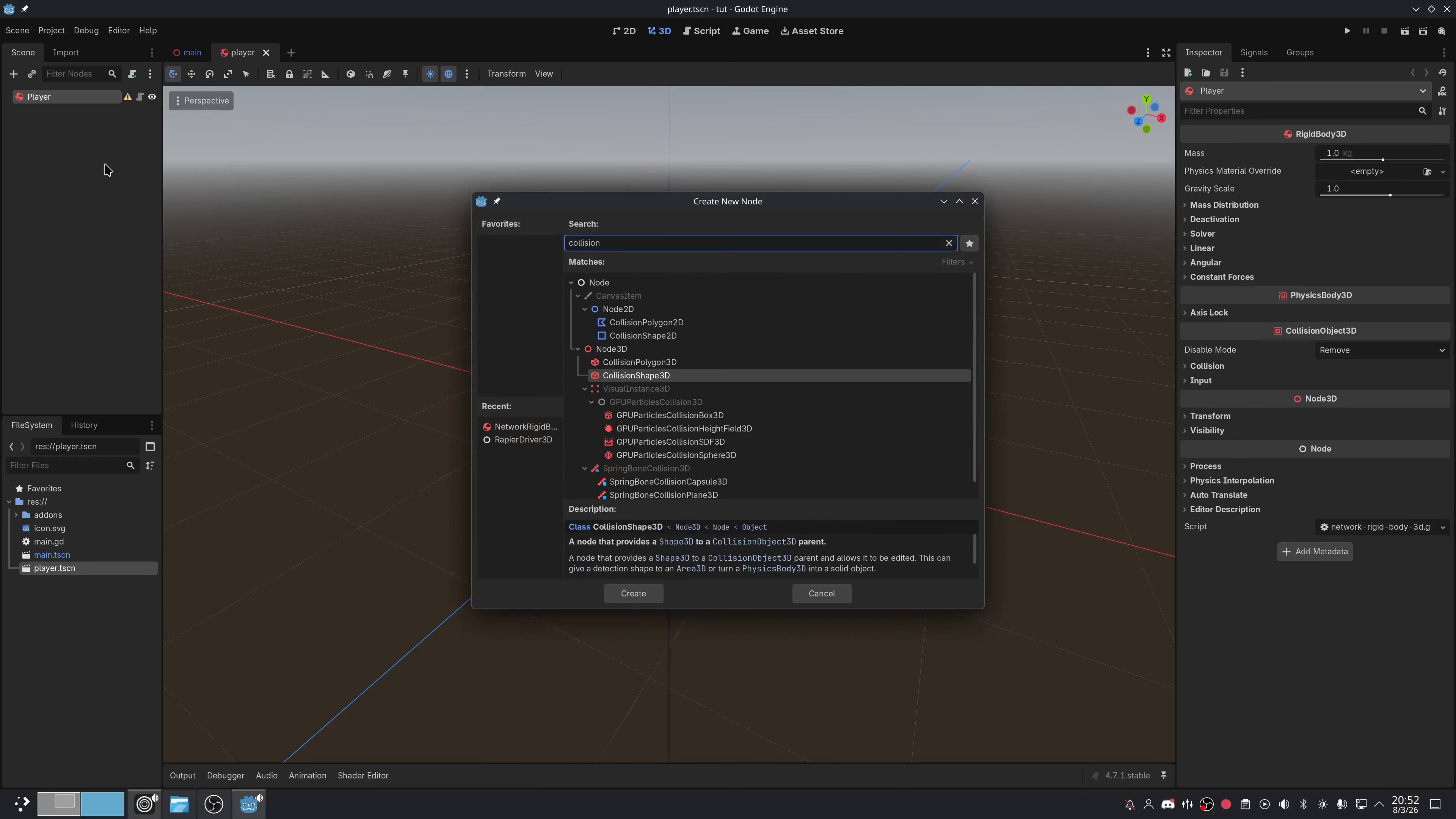
double_click(656, 376)
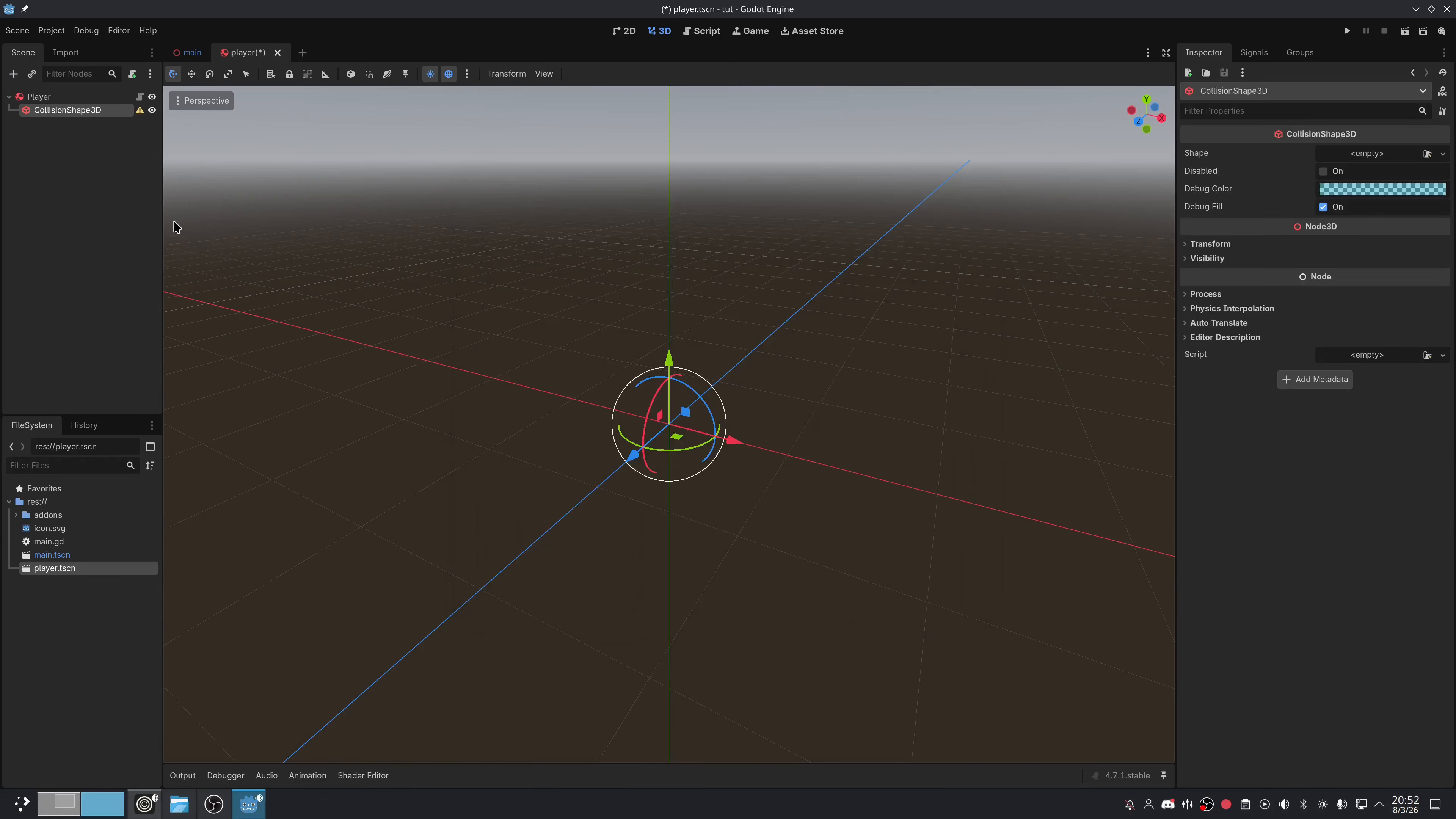
Assign a new CapsuleShape3D to the collision shape, raise it until its base sits at the origin, and save
click(1407, 154)
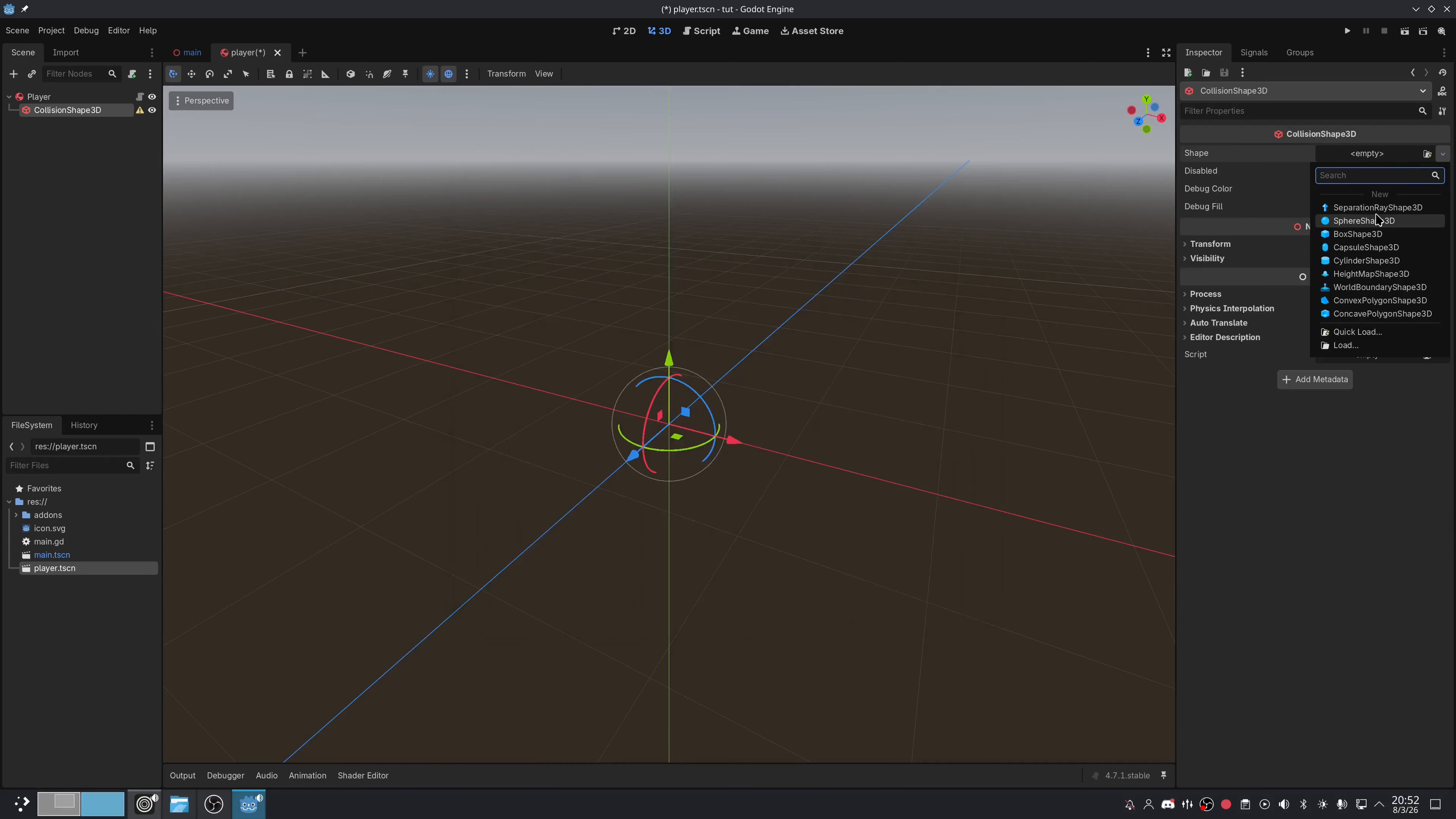
click(1365, 248)
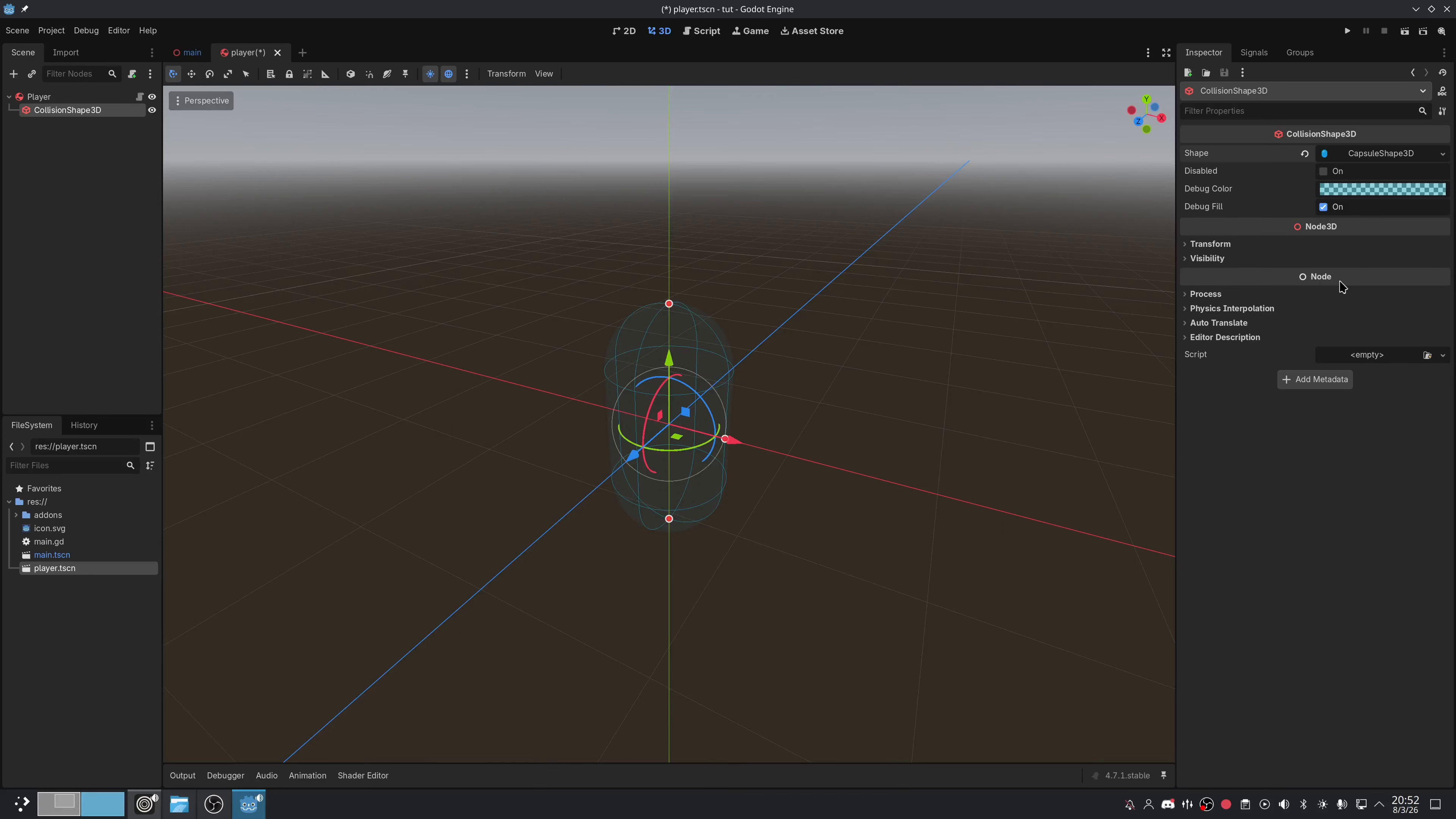
drag(668, 362, 669, 235)
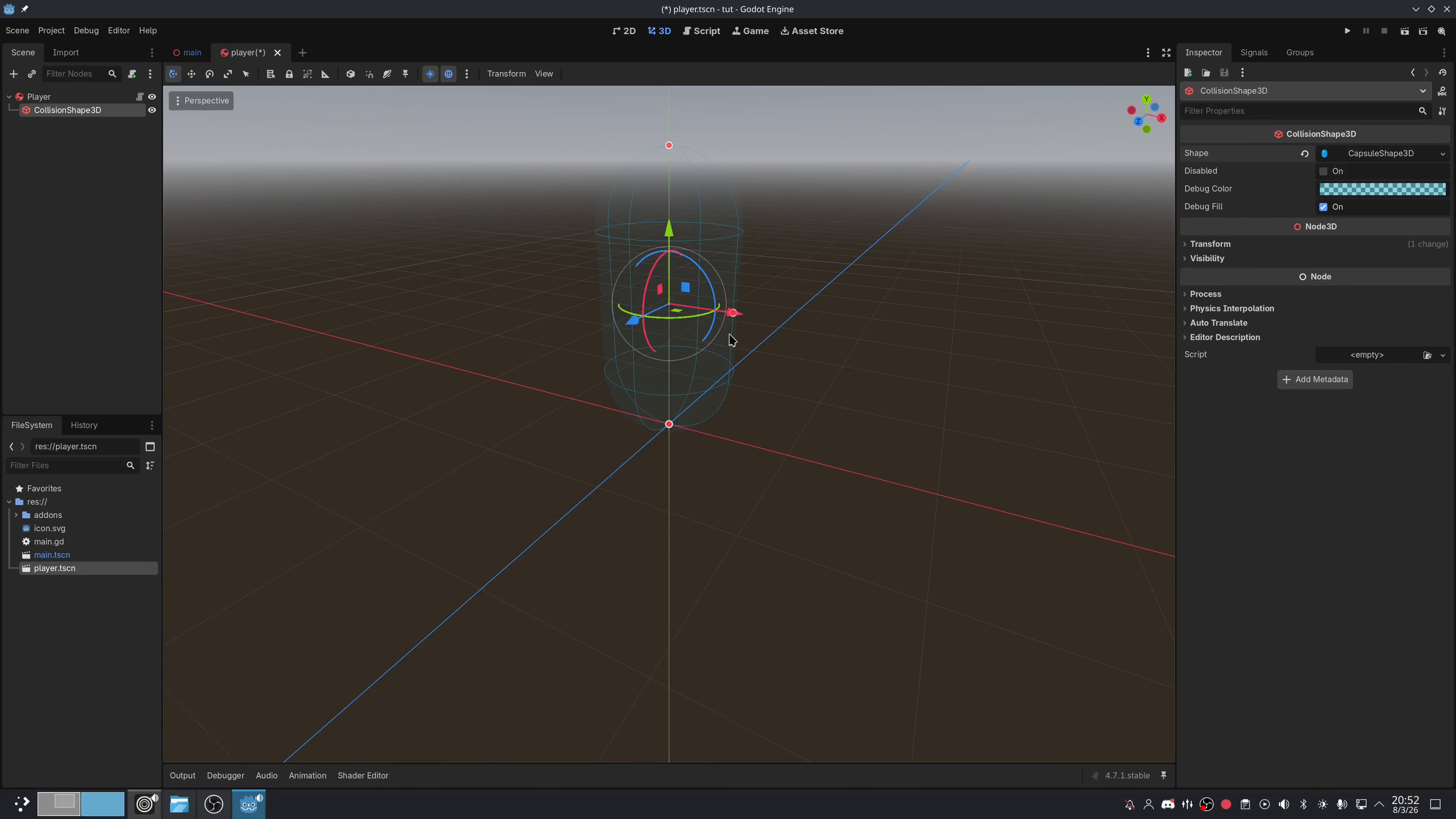
key(ctrl+s)
Add a CSGMesh3D node as a child of Player
click(69, 96)
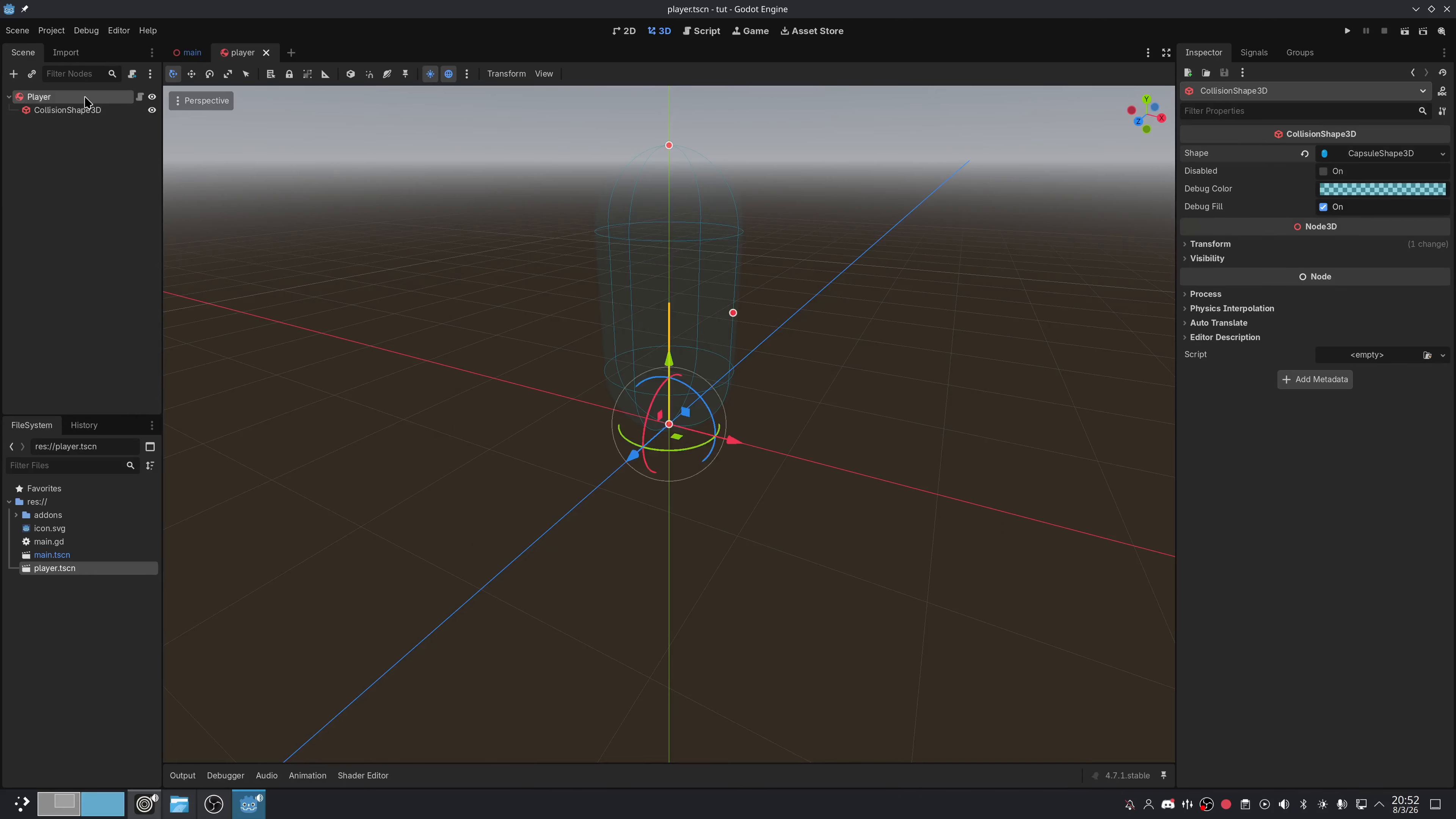
key(ctrl+a)
text(csg)
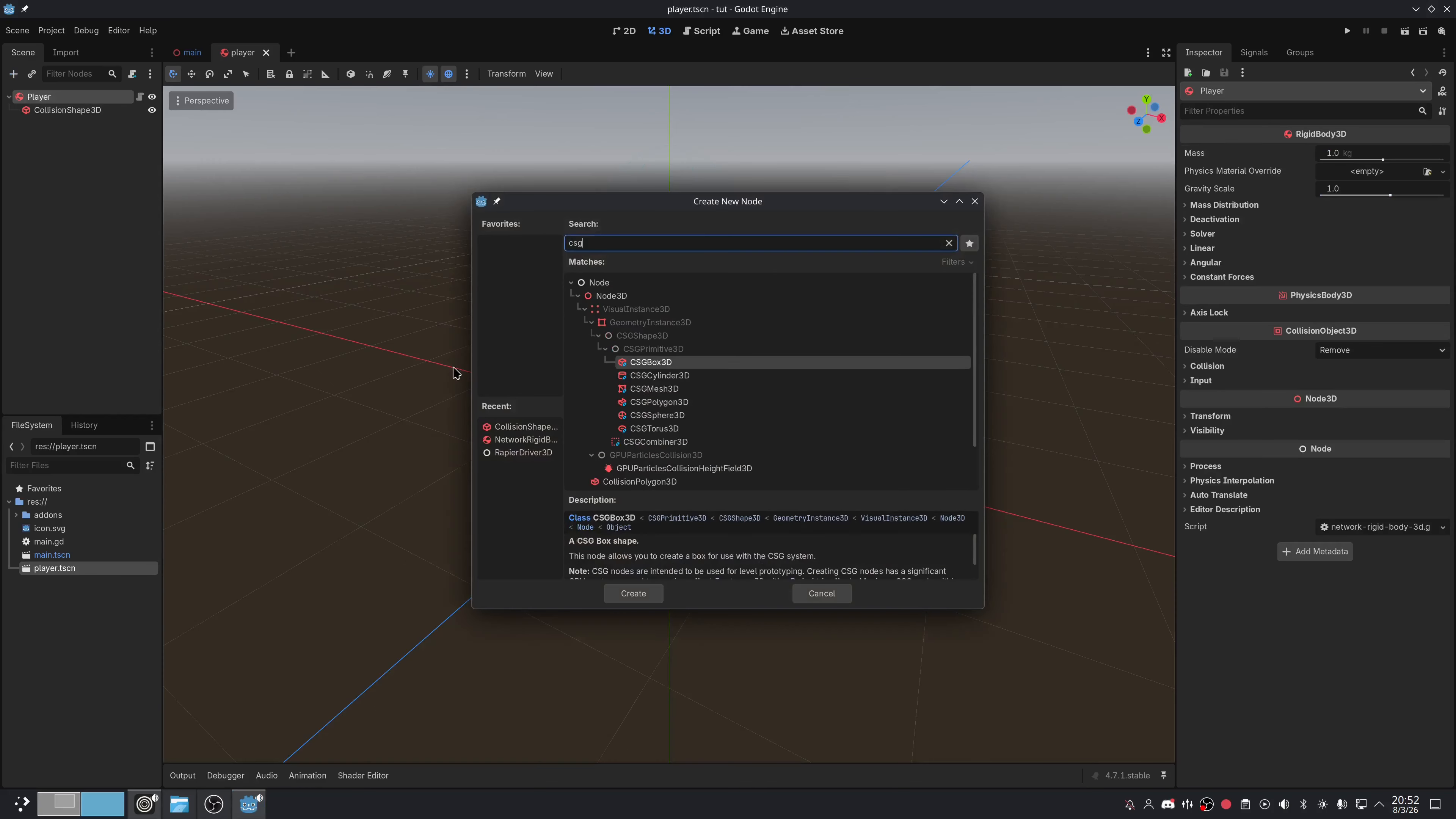
double_click(705, 390)
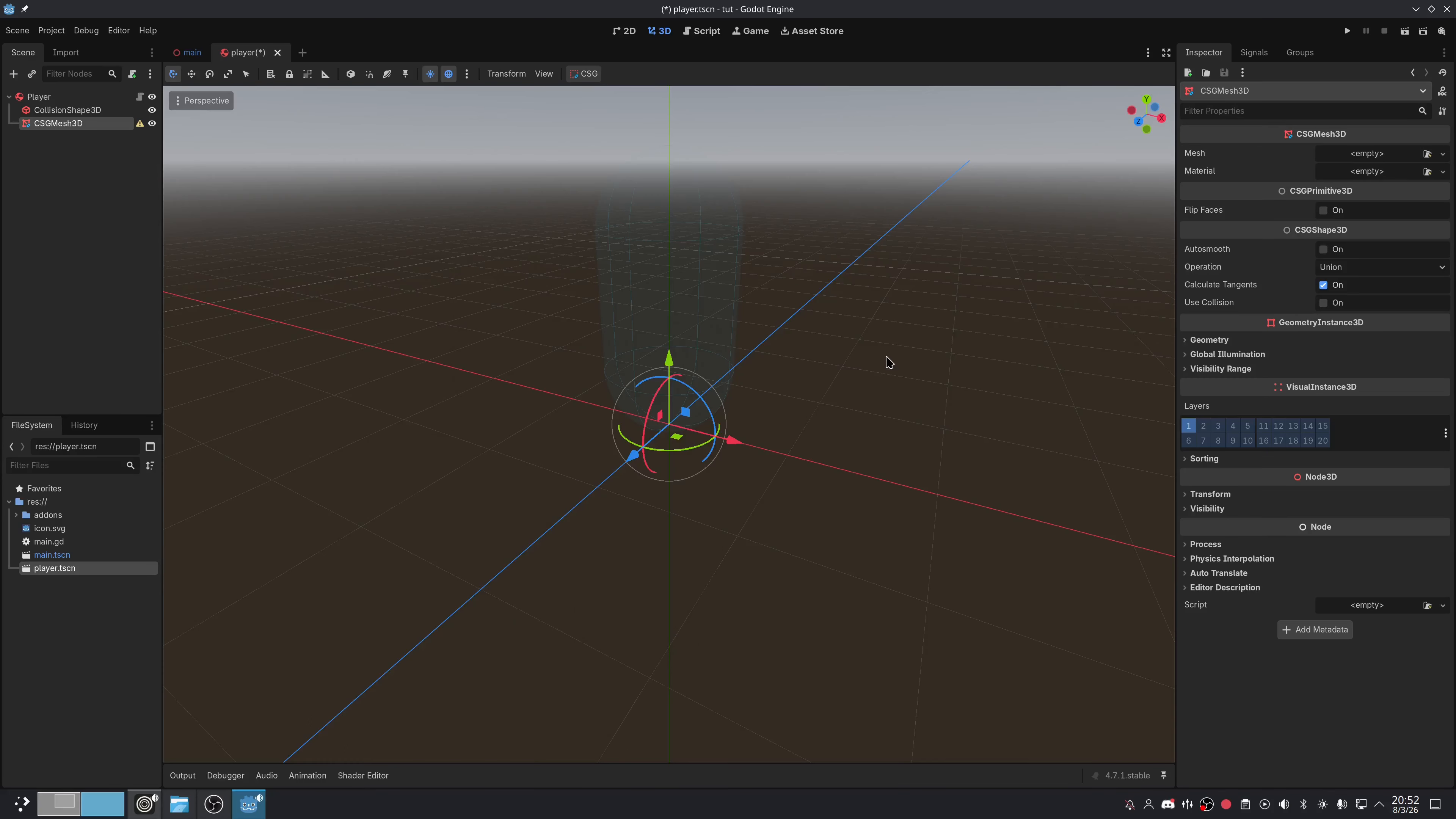
Give the CSGMesh3D a new CapsuleMesh, raise it to line up with the collision capsule, and save
click(1442, 153)
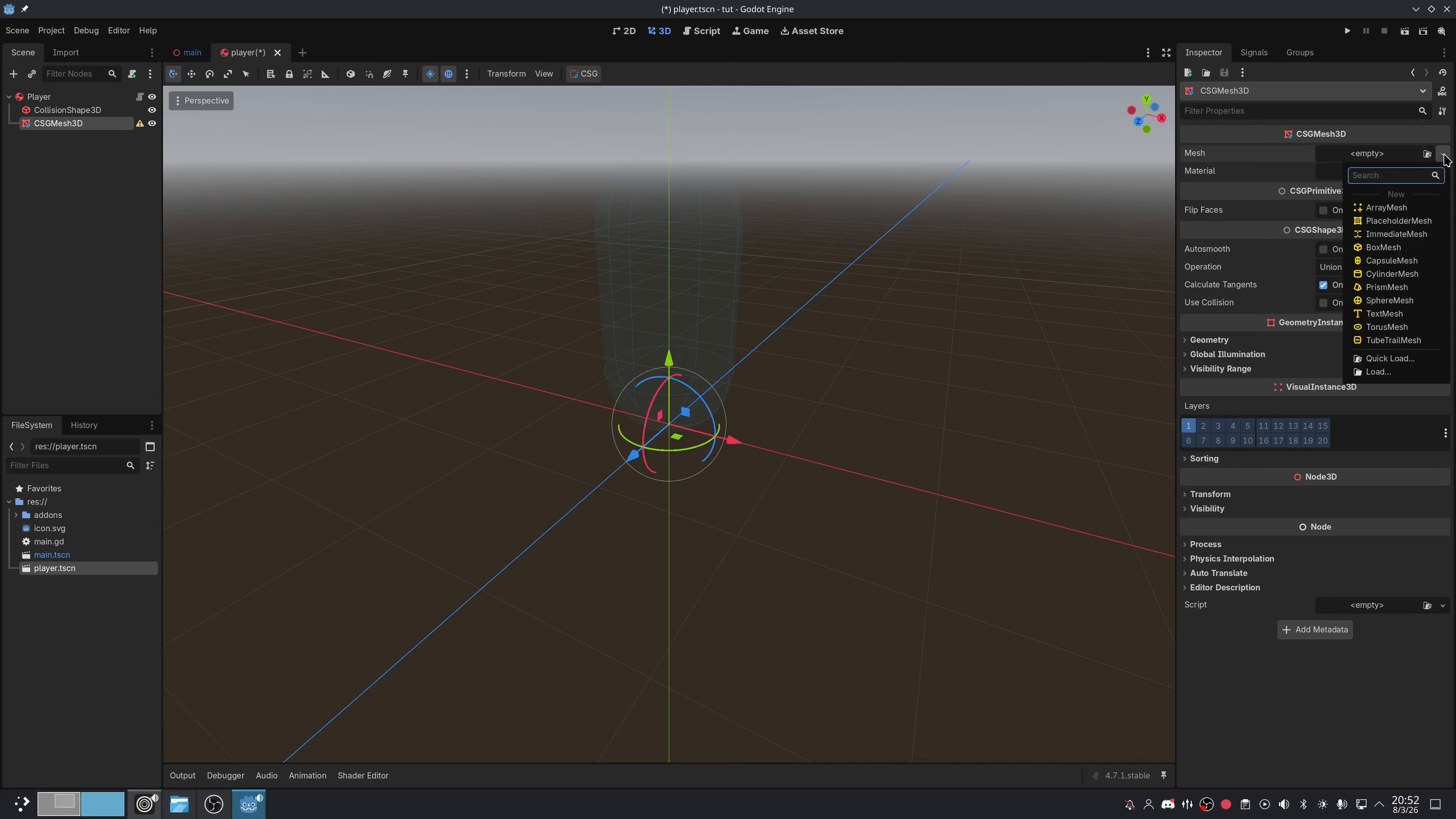
click(1401, 263)
drag(668, 367, 668, 244)
key(ctrl+s)
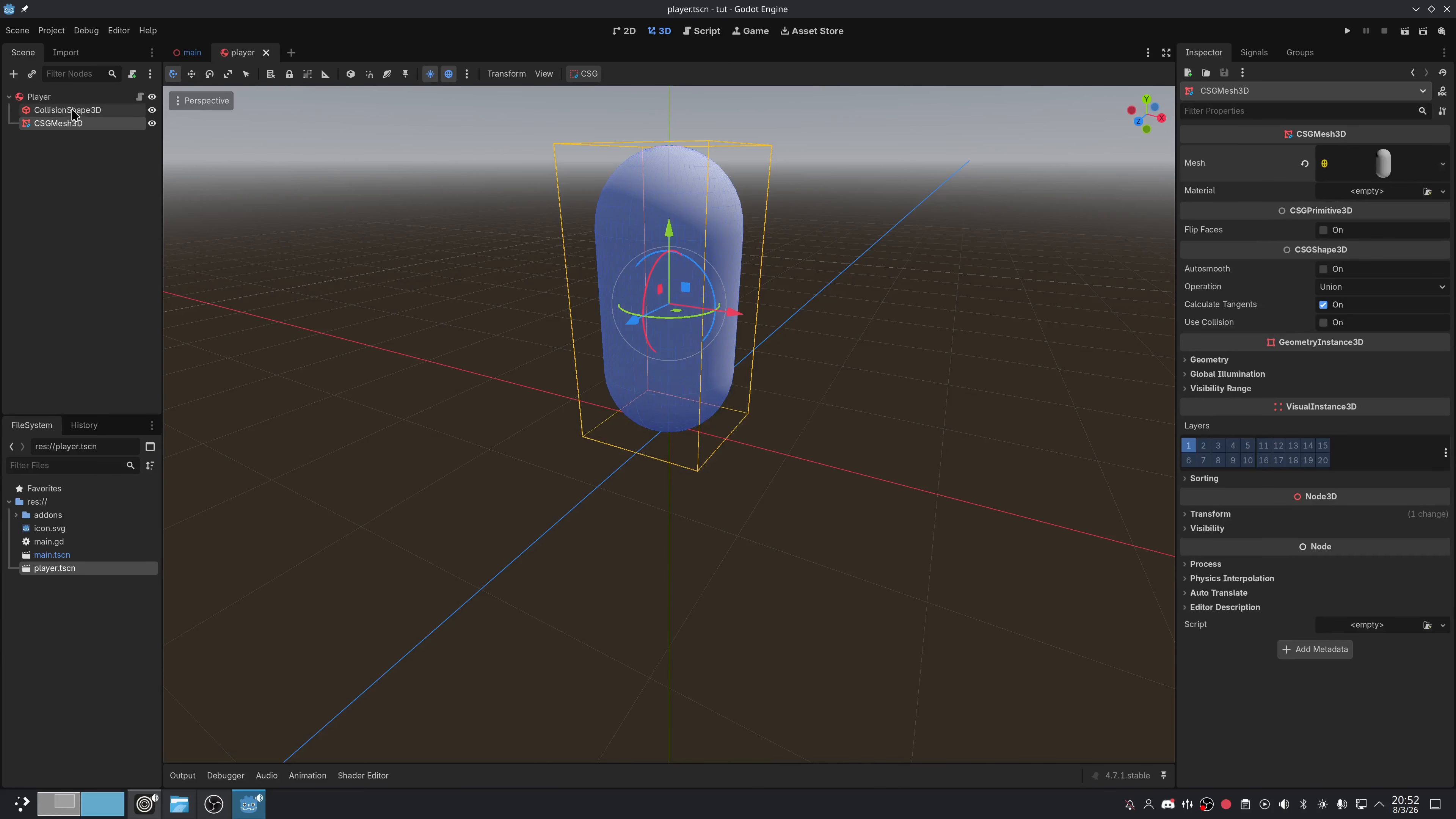
Add a Camera3D node under Player, raise it into the capsule's head, and save the scene
click(39, 97)
key(ctrl+a)
text(cam)
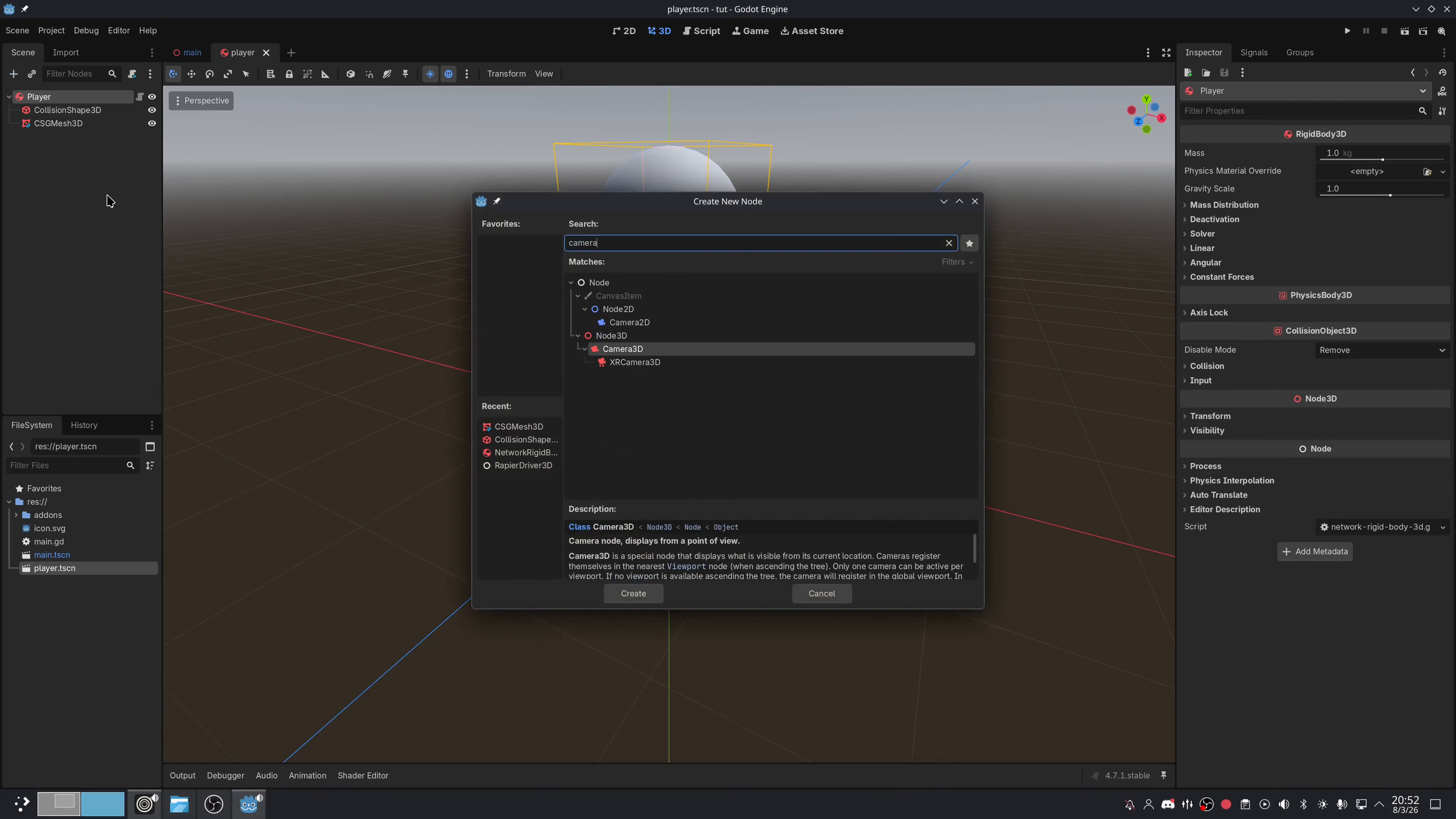
double_click(626, 351)
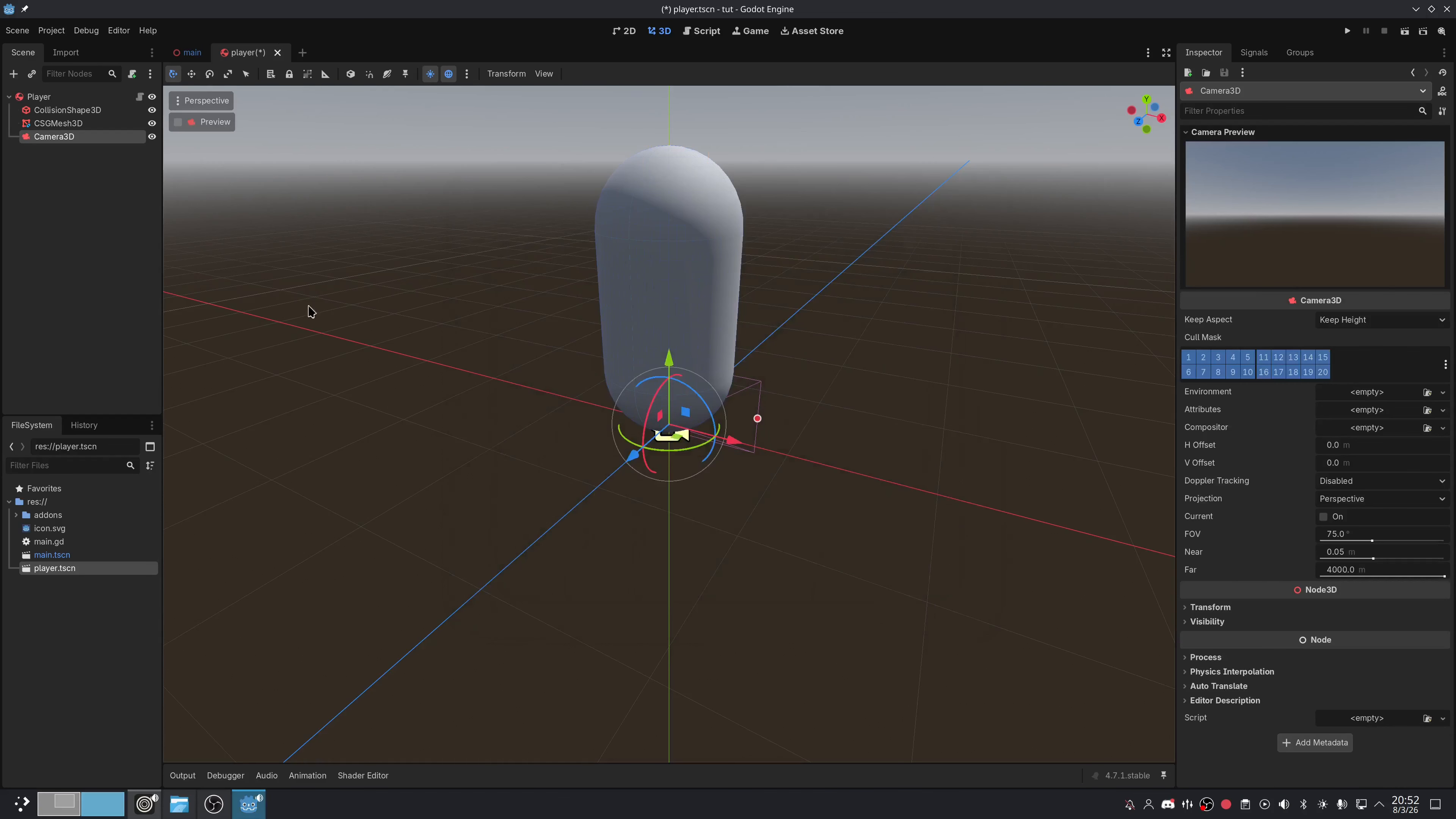
drag(669, 360, 676, 138)
middle_drag(676, 138, 361, 234)
scroll(834, 239, down, 3)
key(ctrl+s)
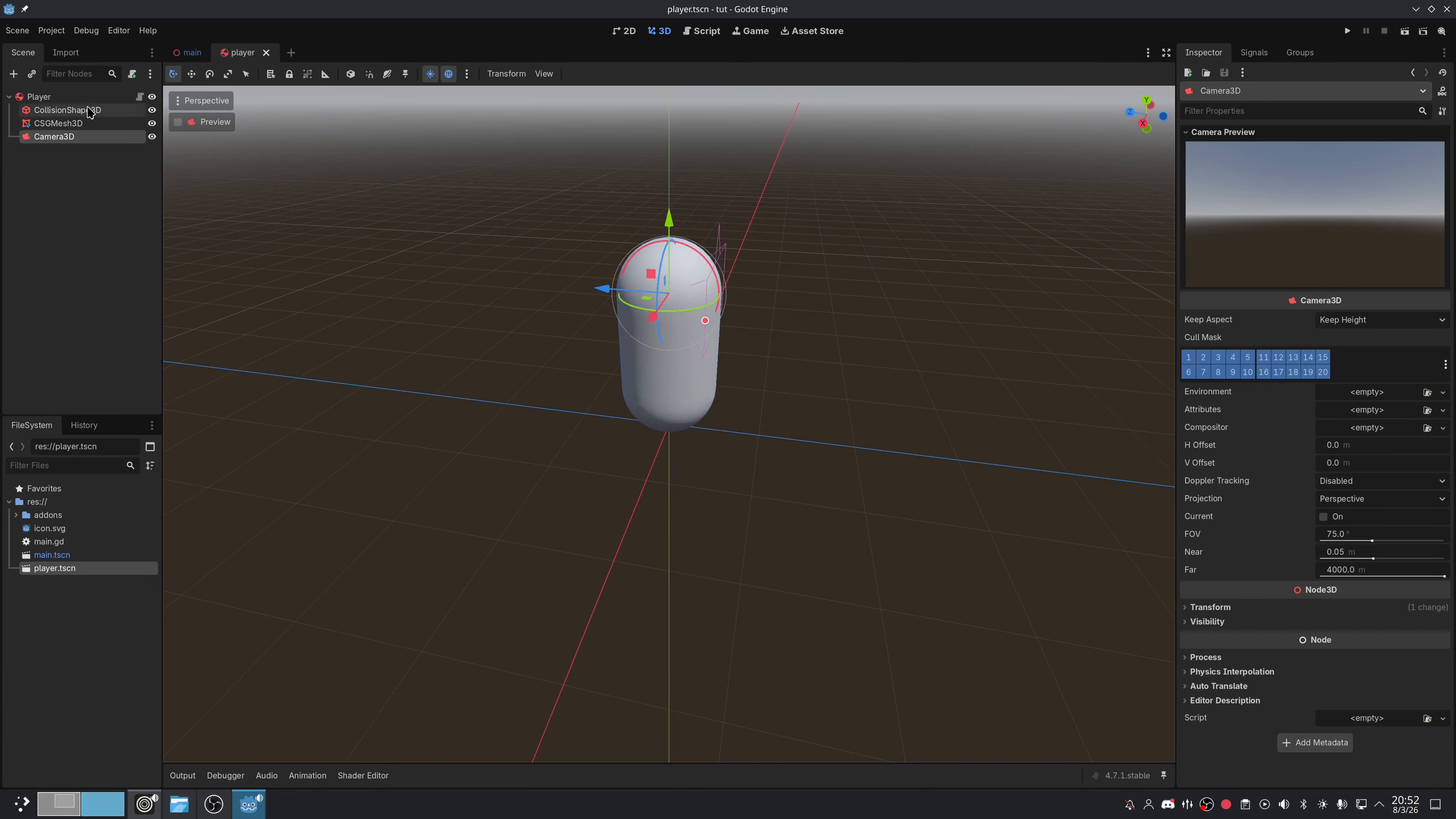
Lock the Player body's Angular X, Y and Z axes and save the player scene
click(90, 98)
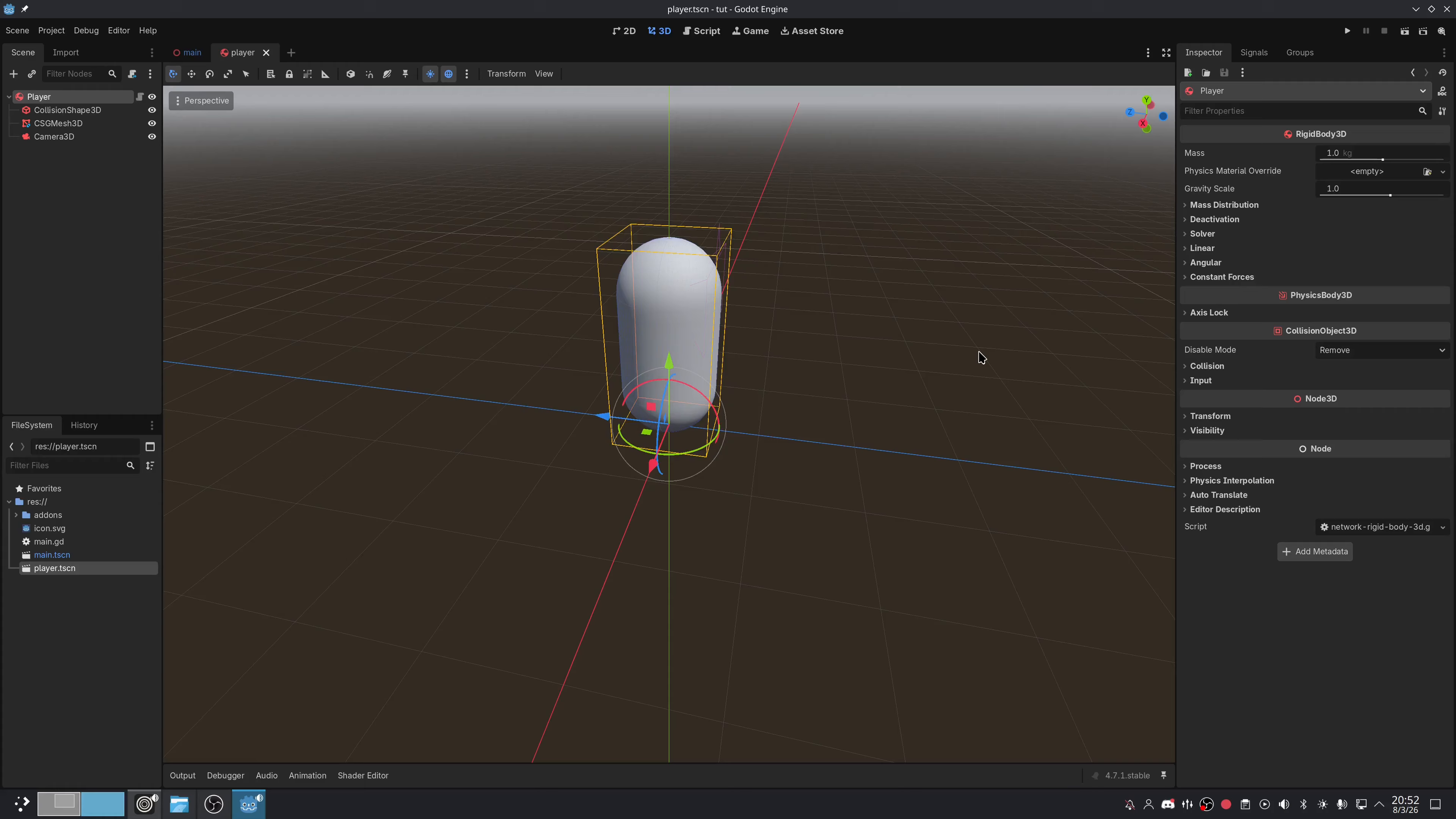
click(1209, 312)
click(1326, 417)
click(1326, 399)
click(1326, 382)
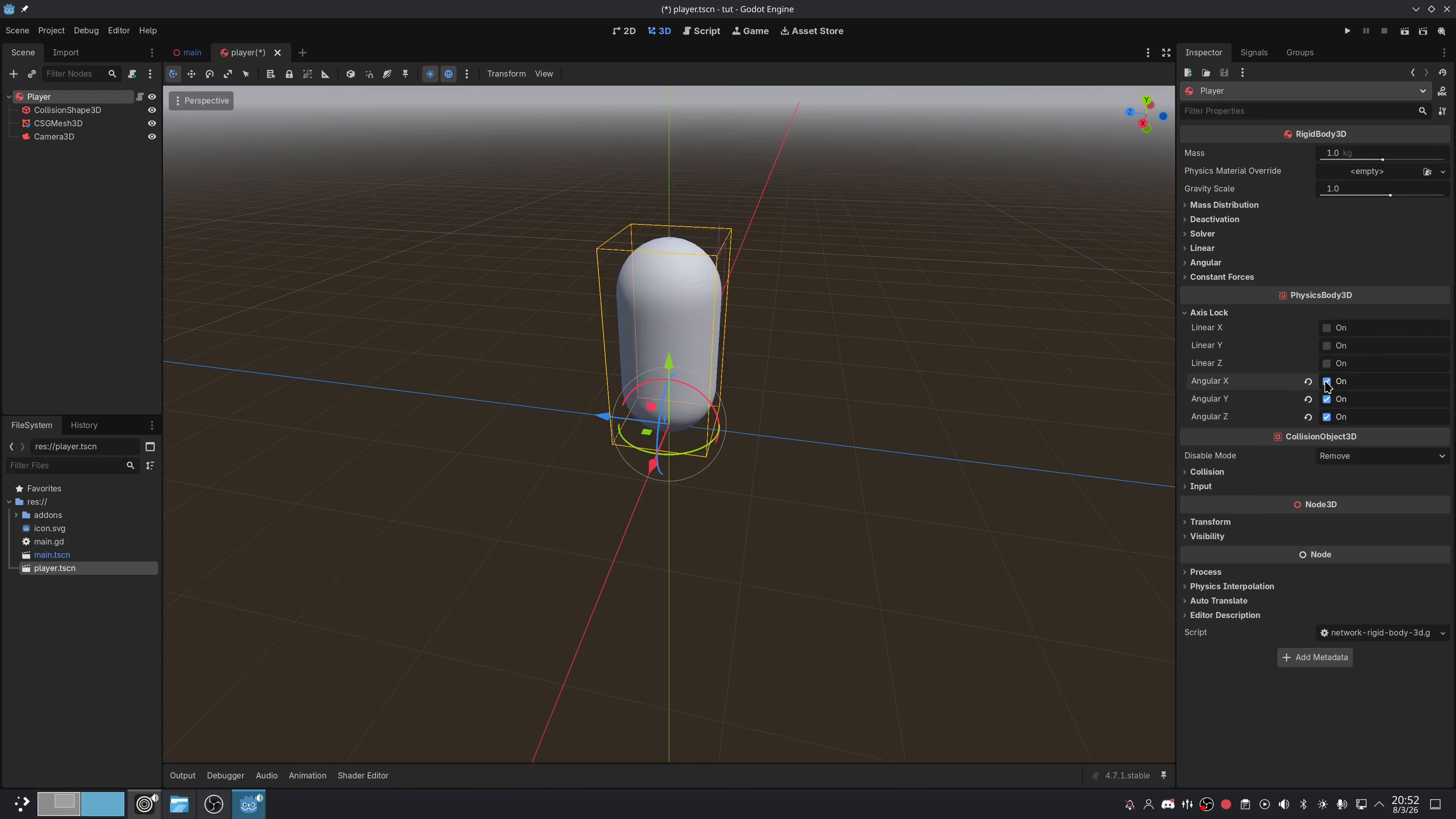
key(ctrl+s)
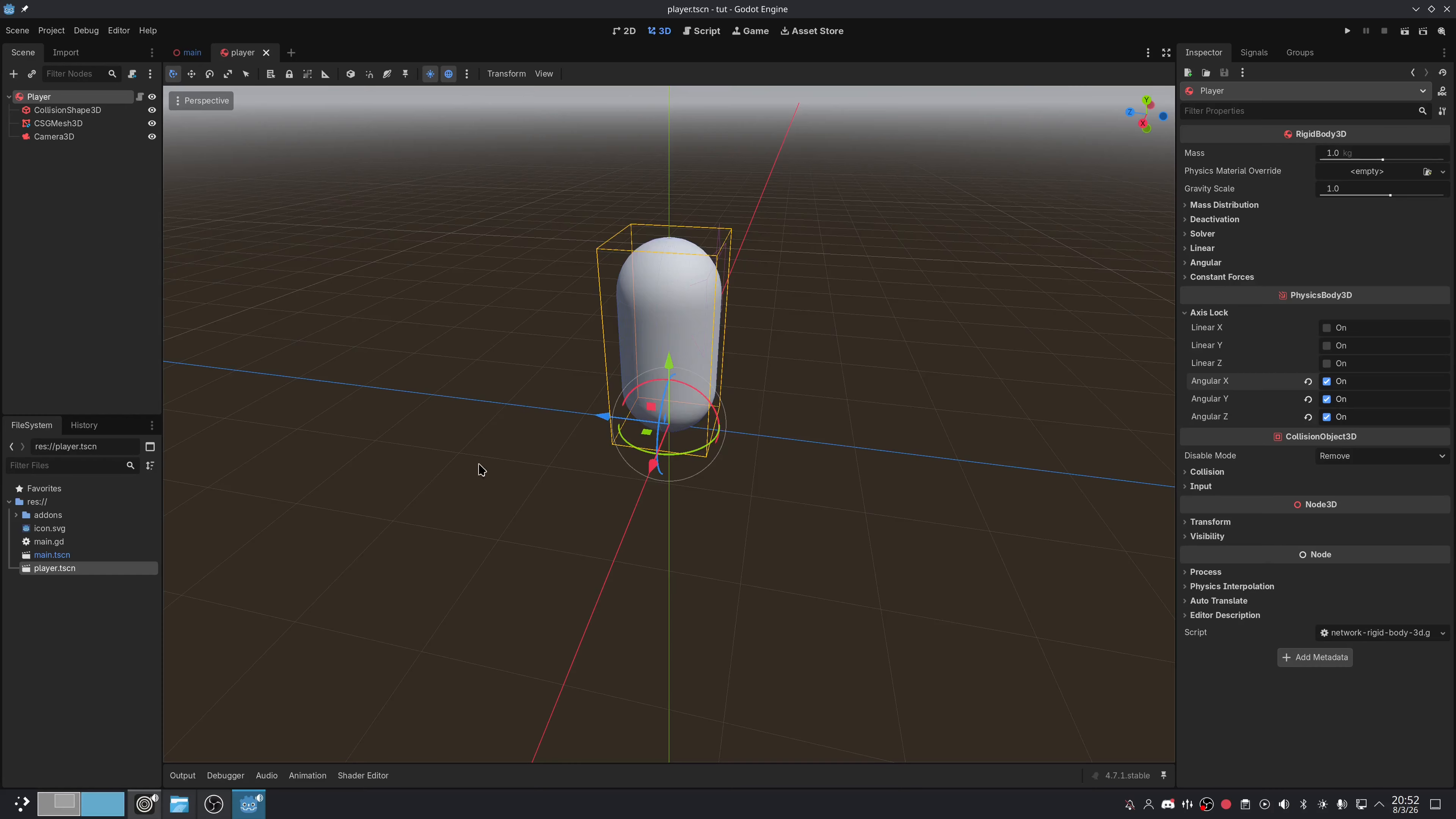
Open main.tscn, add a CSGBox3D as a child of Main, and lower it by 0.5 m along the Y axis
click(70, 560)
double_click(70, 559)
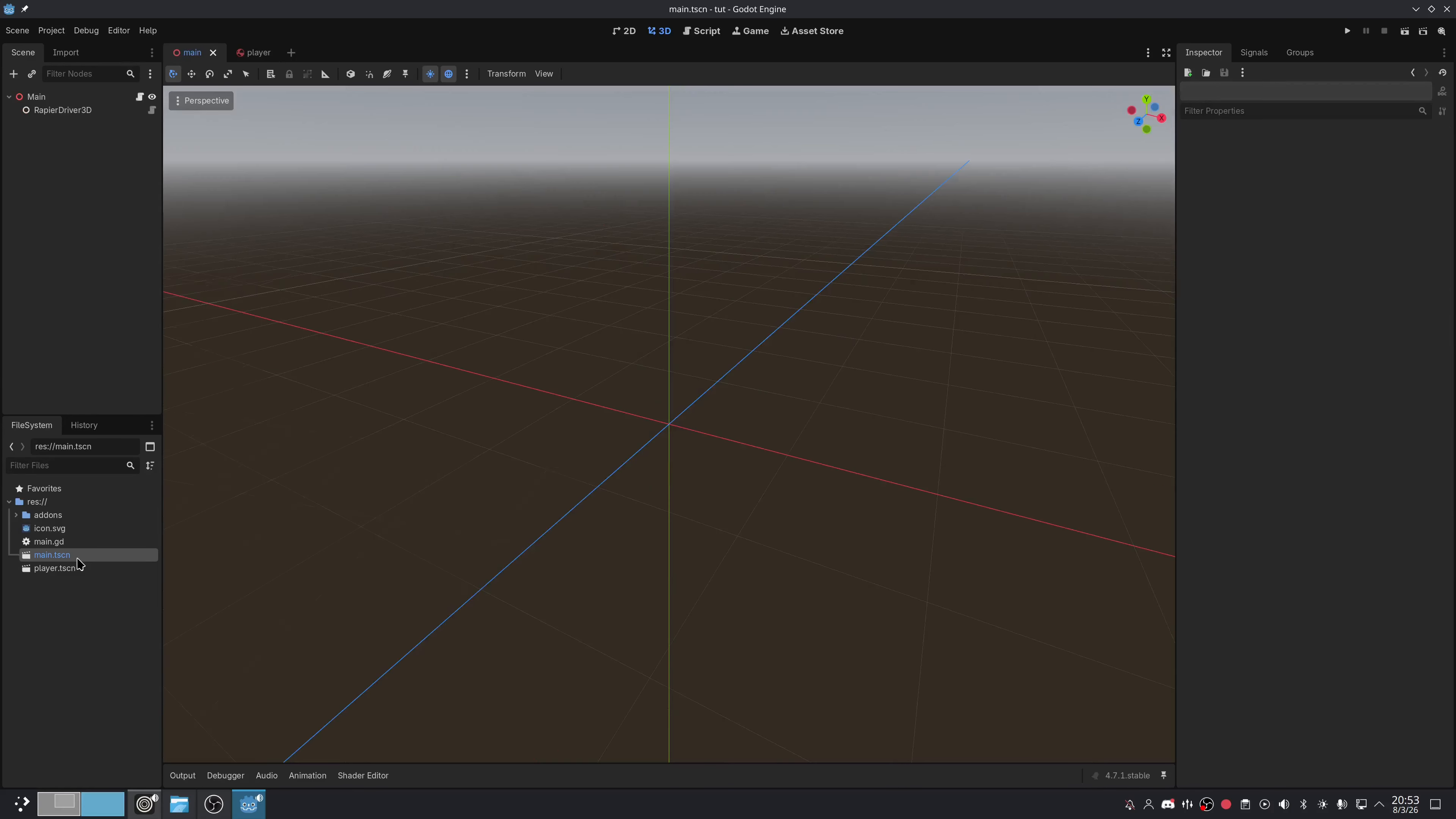
click(66, 98)
key(ctrl+a)
text(csg)
double_click(699, 355)
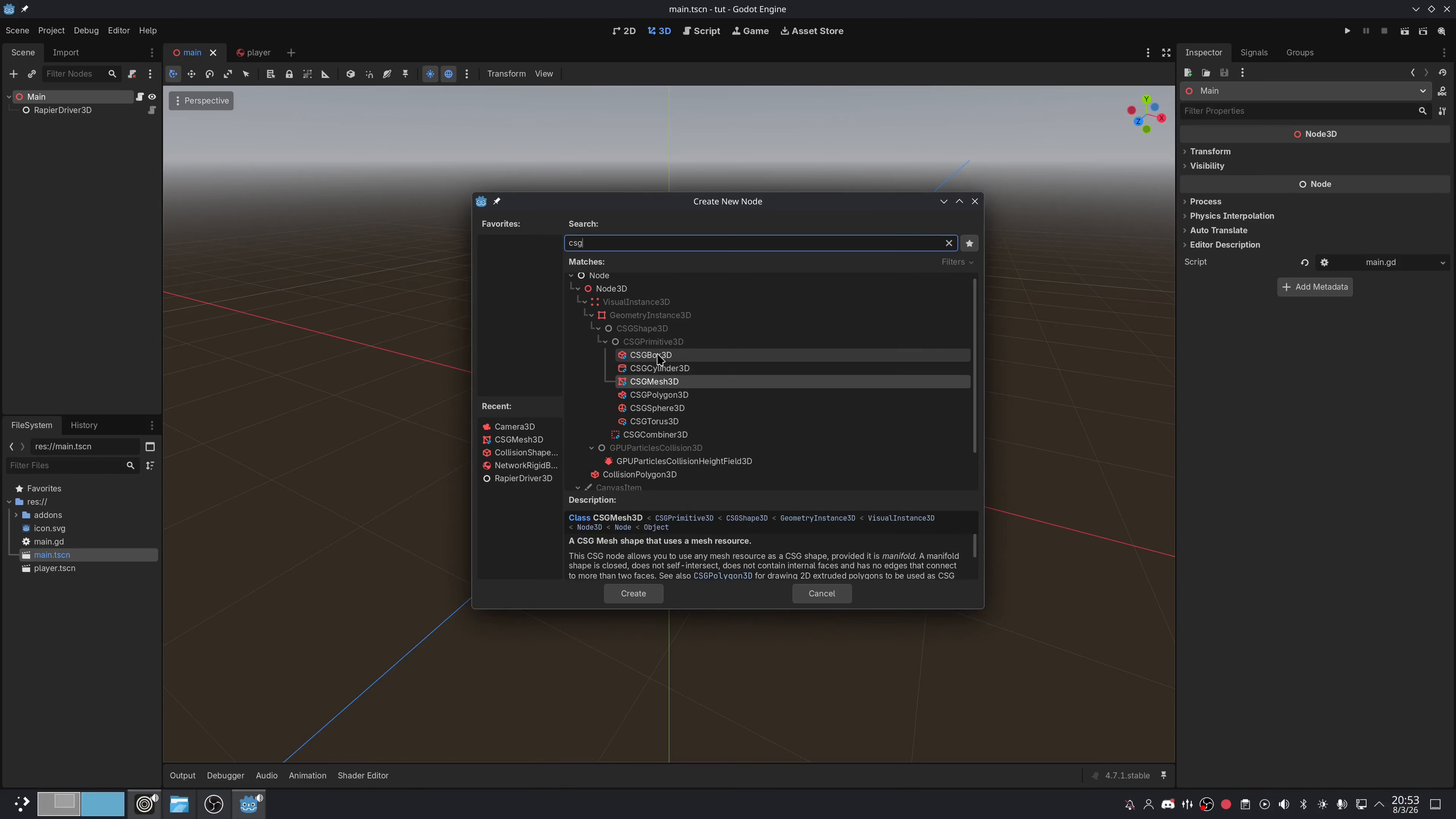
drag(681, 374, 665, 416)
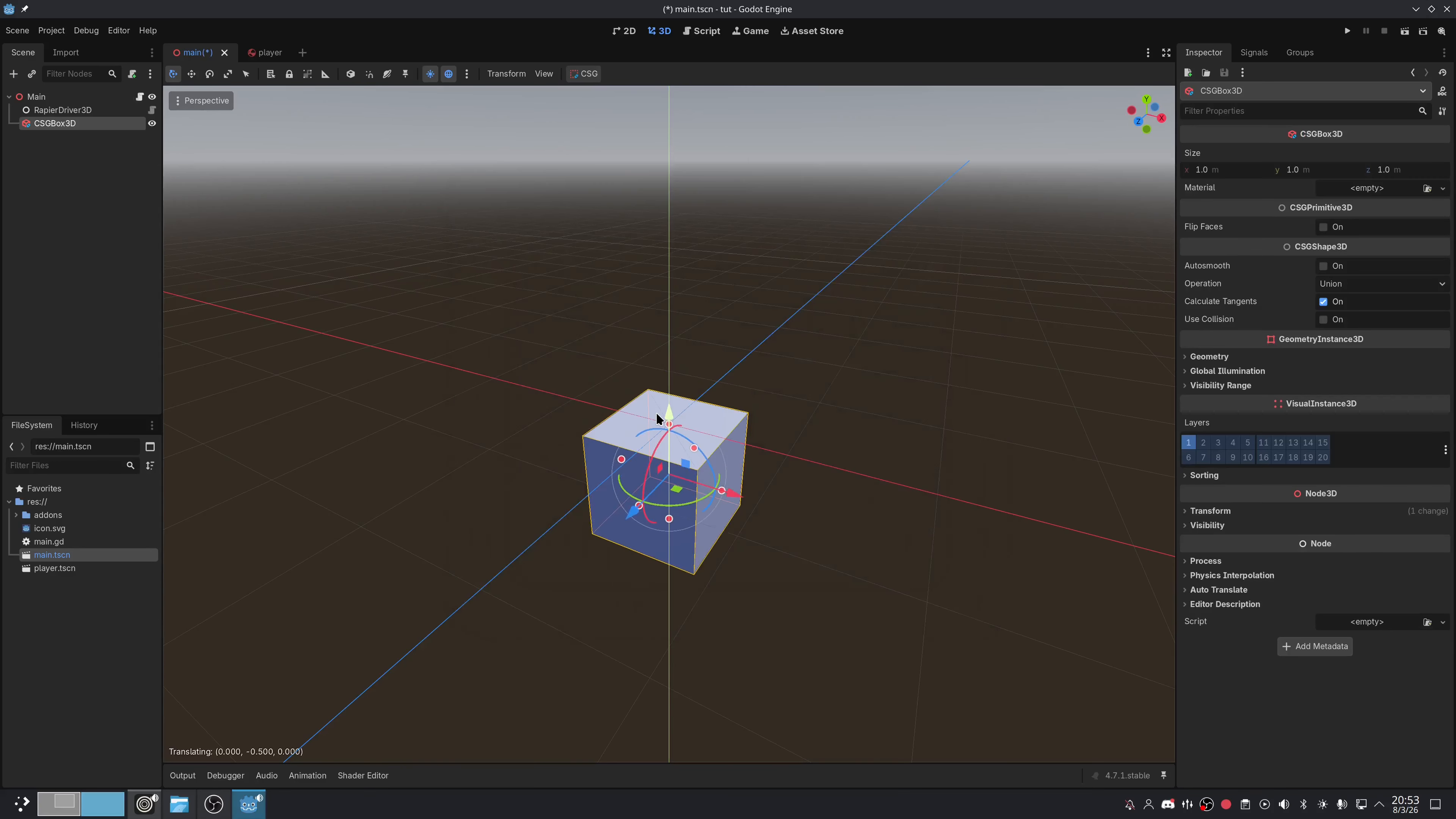
Set the CSGBox3D's X and Z size to 50 m to form a wide floor
scroll(802, 457, down, 3)
click(1234, 177)
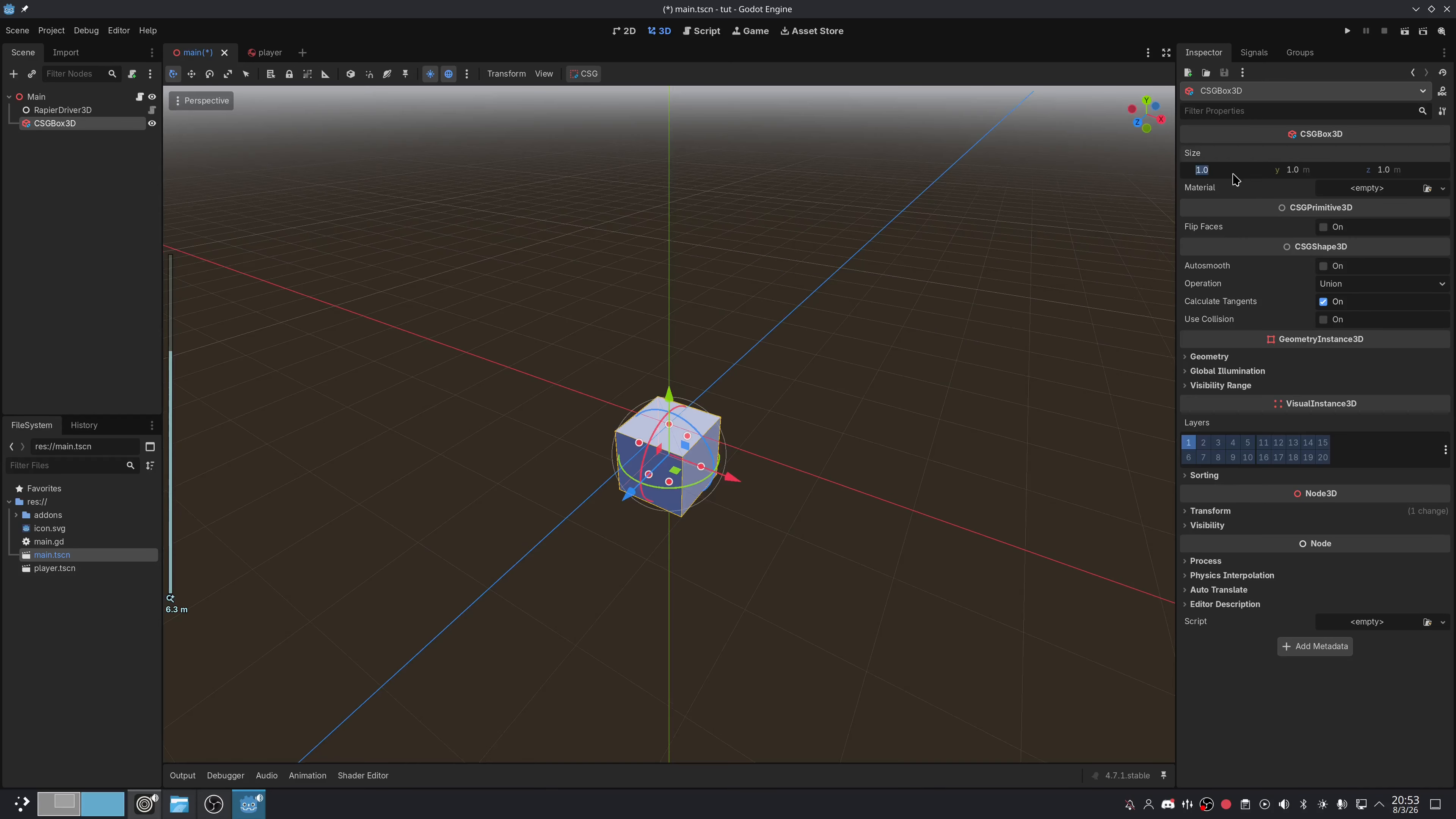
text(50)
key(Return)
click(1387, 170)
text(50)
key(Return)
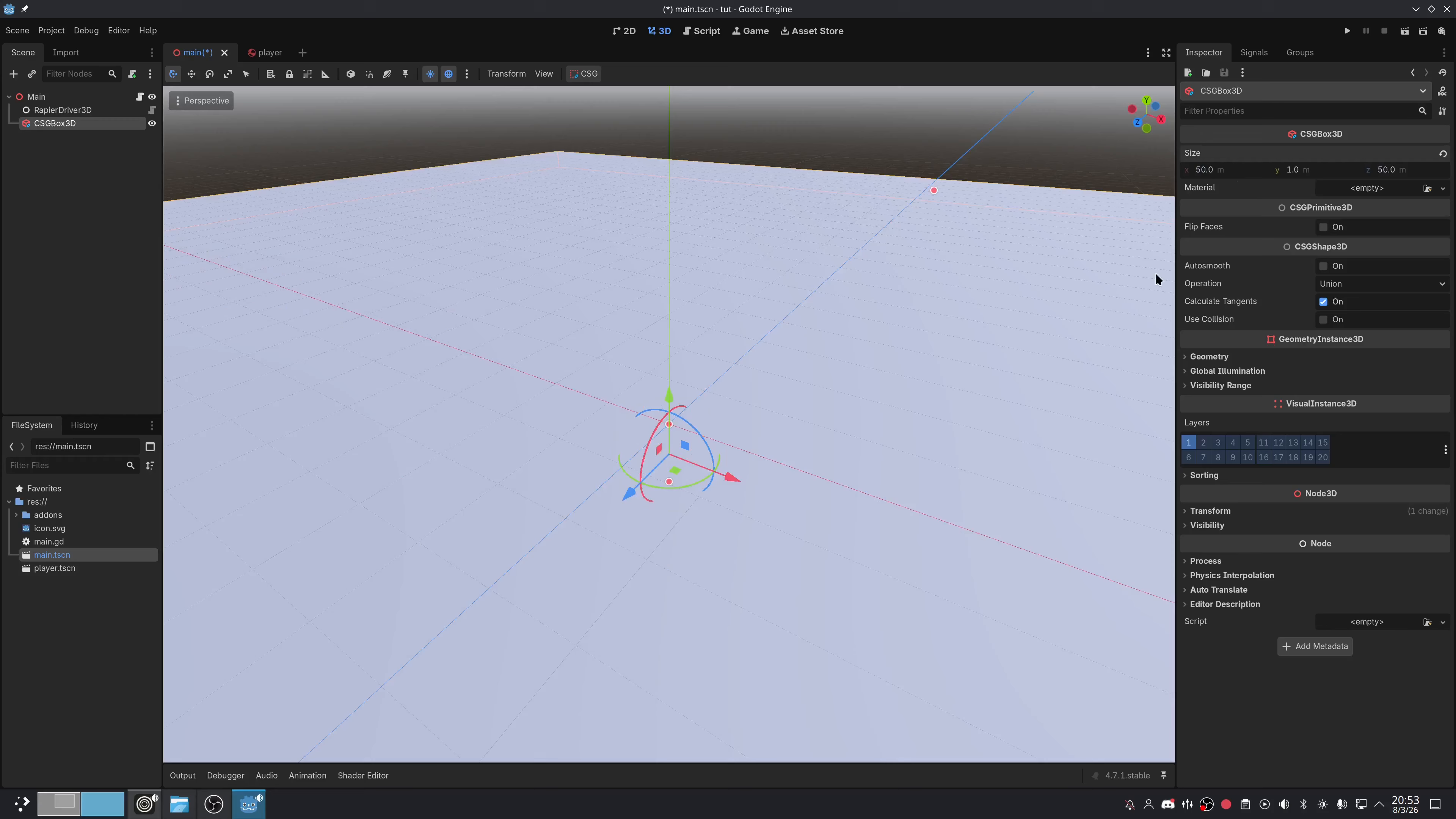
Place an instance of player.tscn on the floor in the main scene
scroll(816, 357, down, 5)
middle_drag(822, 356, 789, 350)
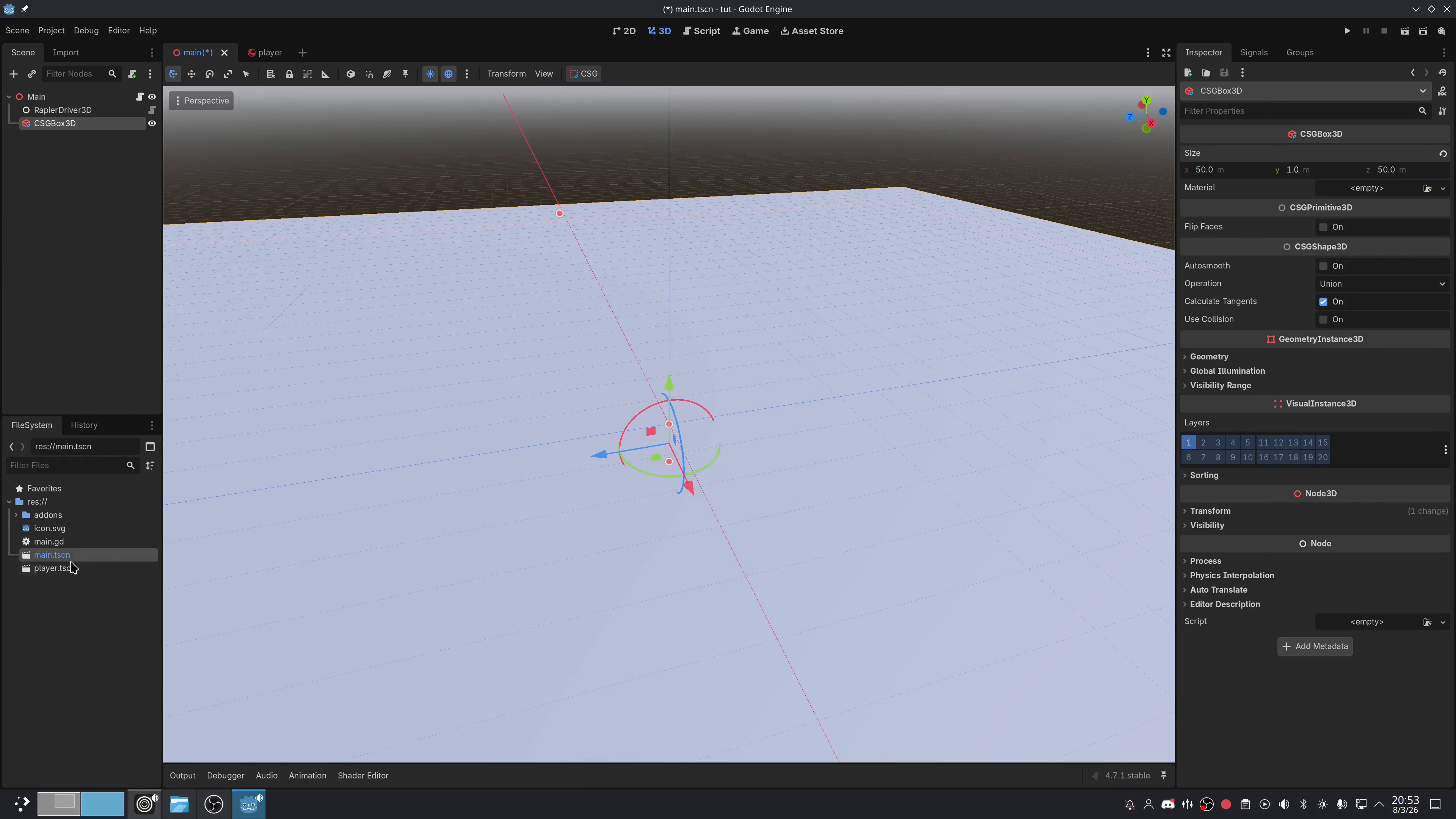
drag(53, 567, 501, 460)
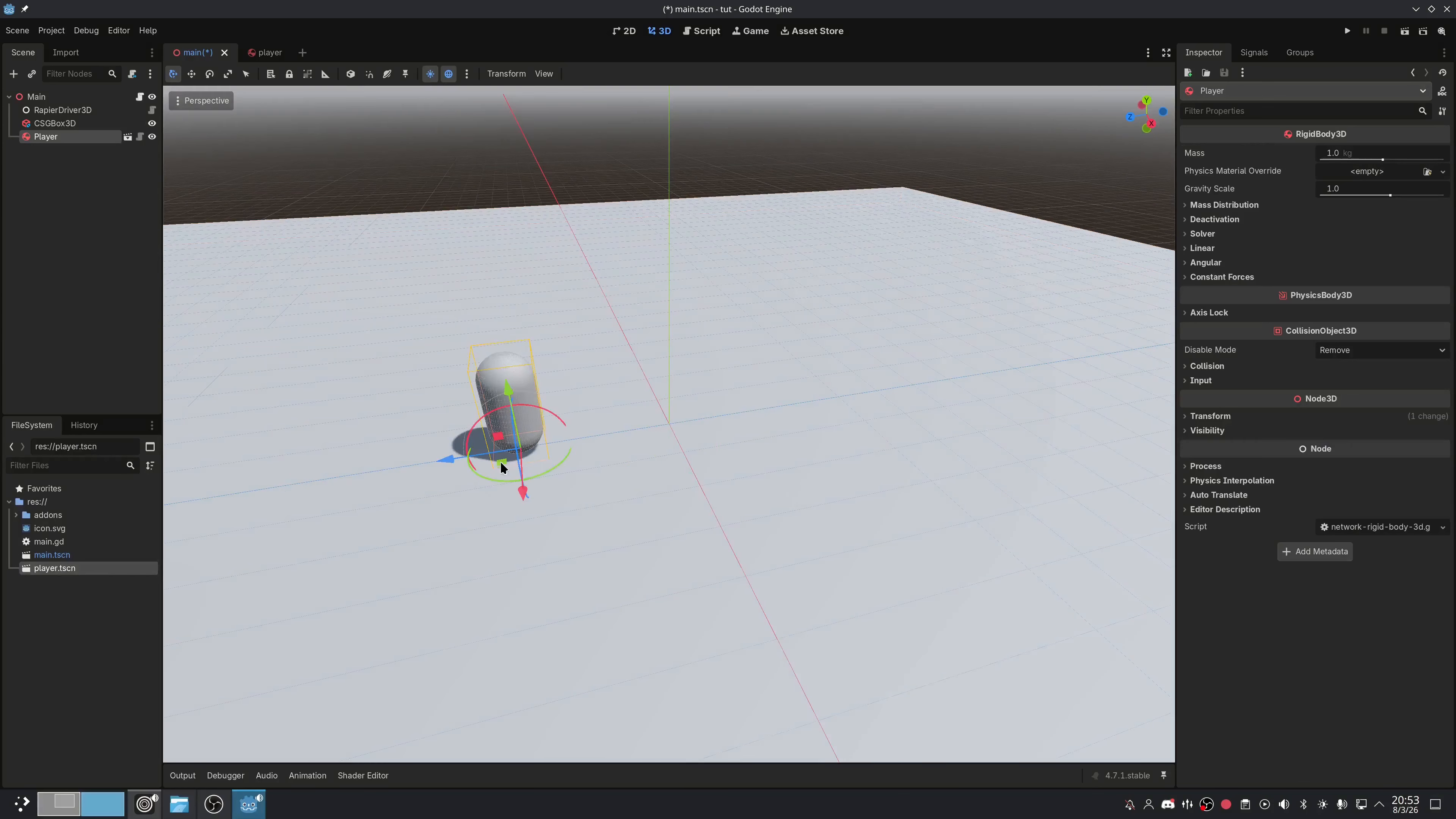
Create a new scene named crate in res:// with a NetworkRigidBody3D as its root
right_click(42, 504)
mouse_move(100, 521)
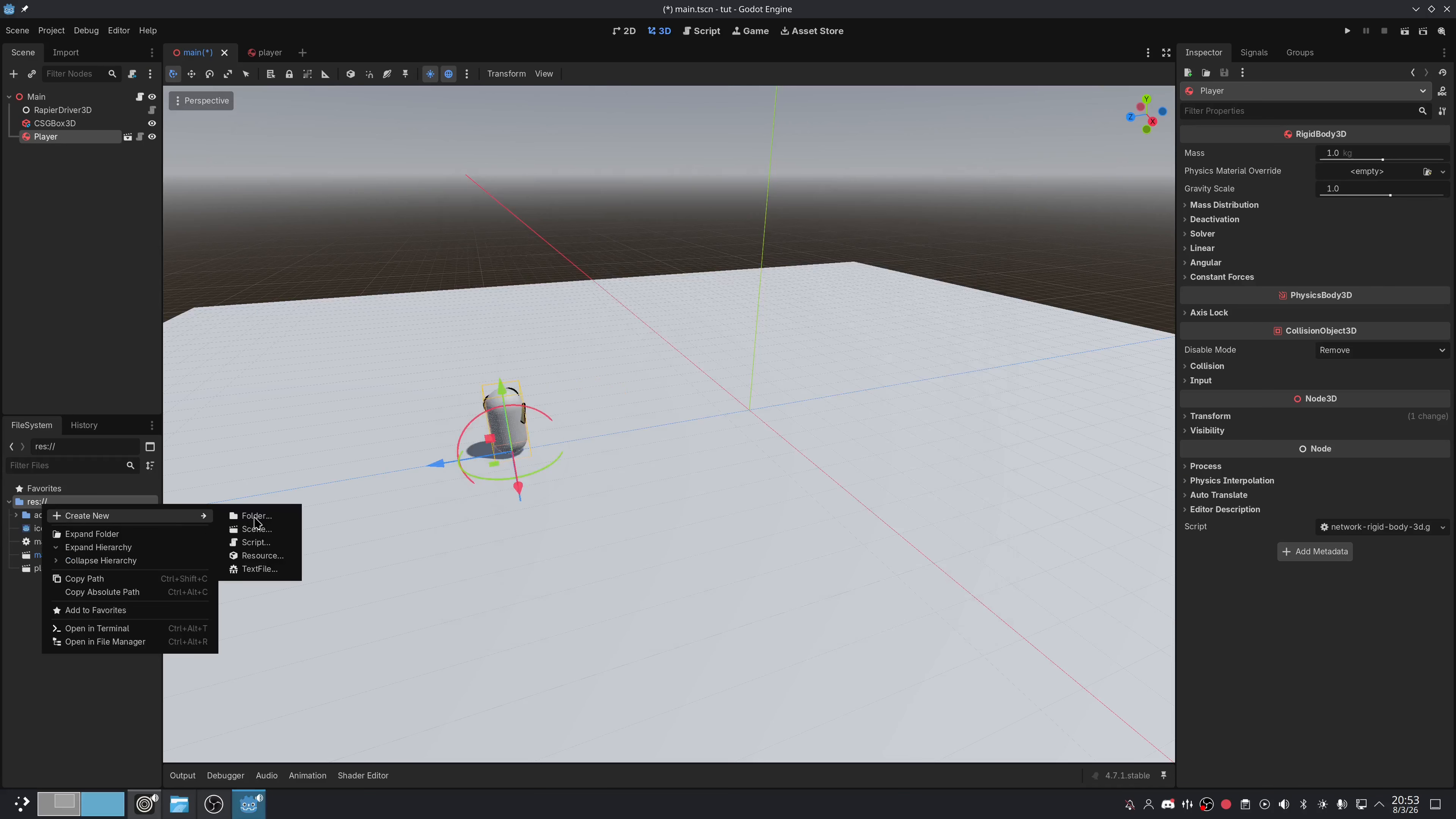
click(263, 531)
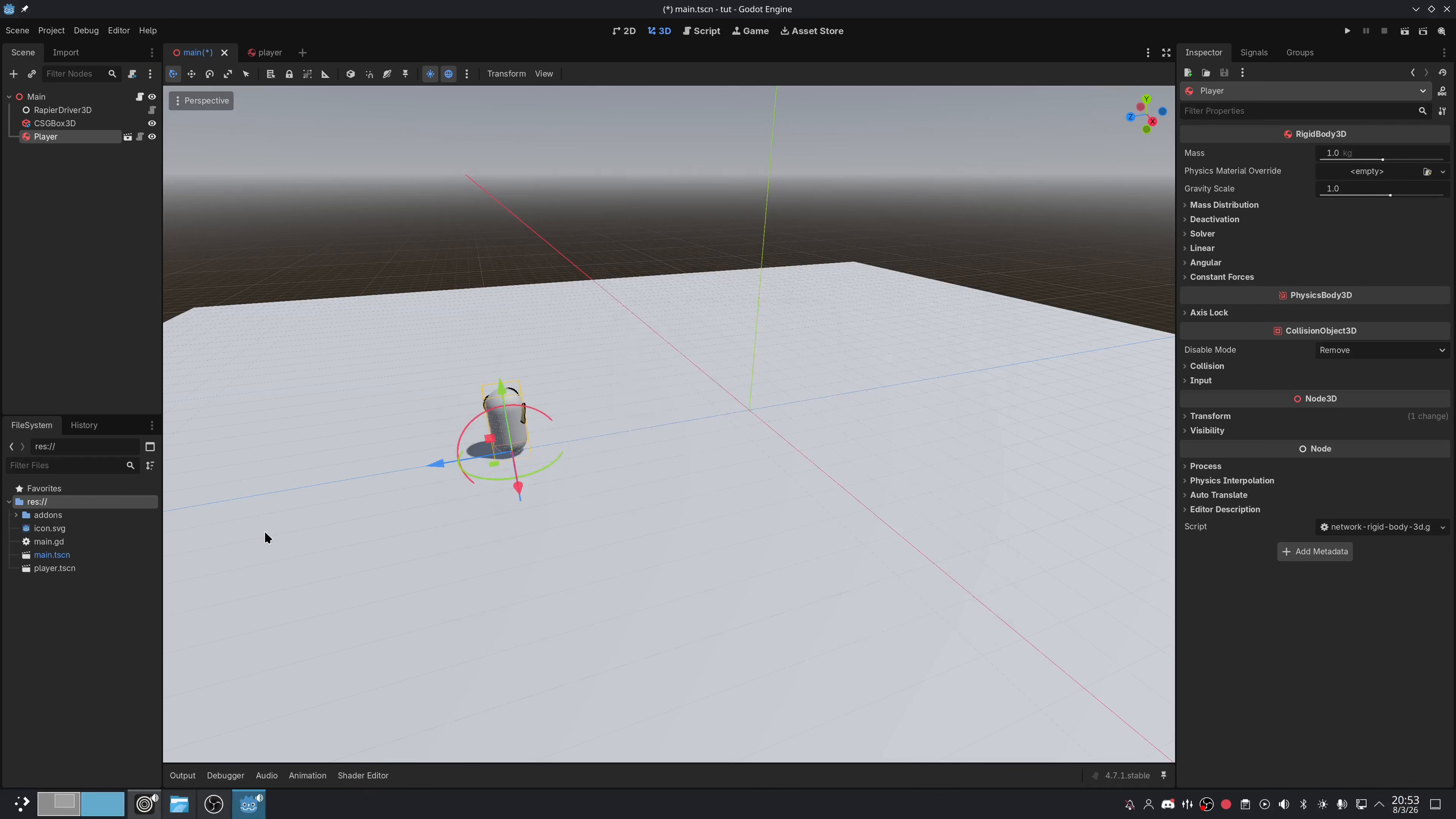
click(827, 381)
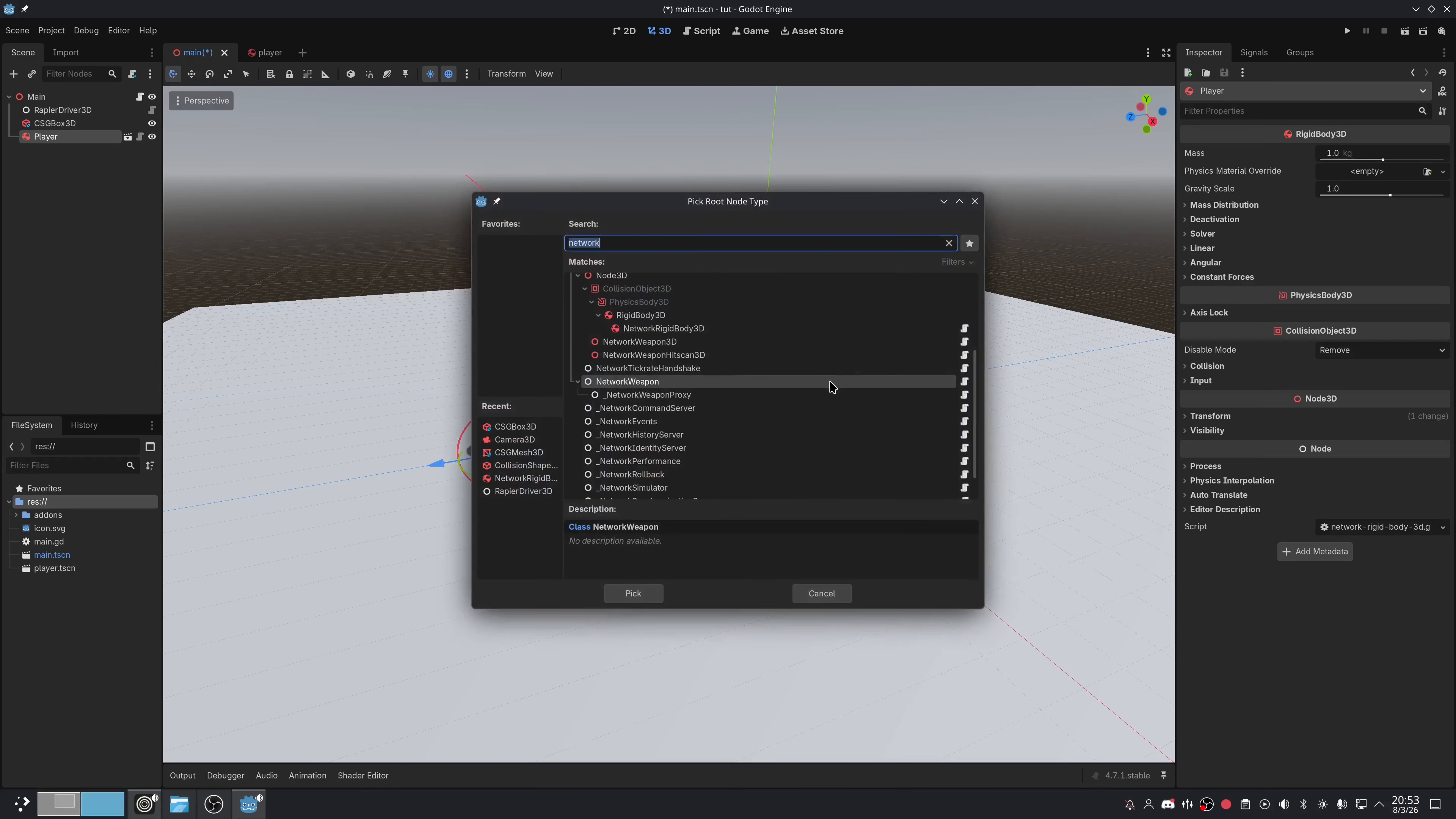
click(685, 335)
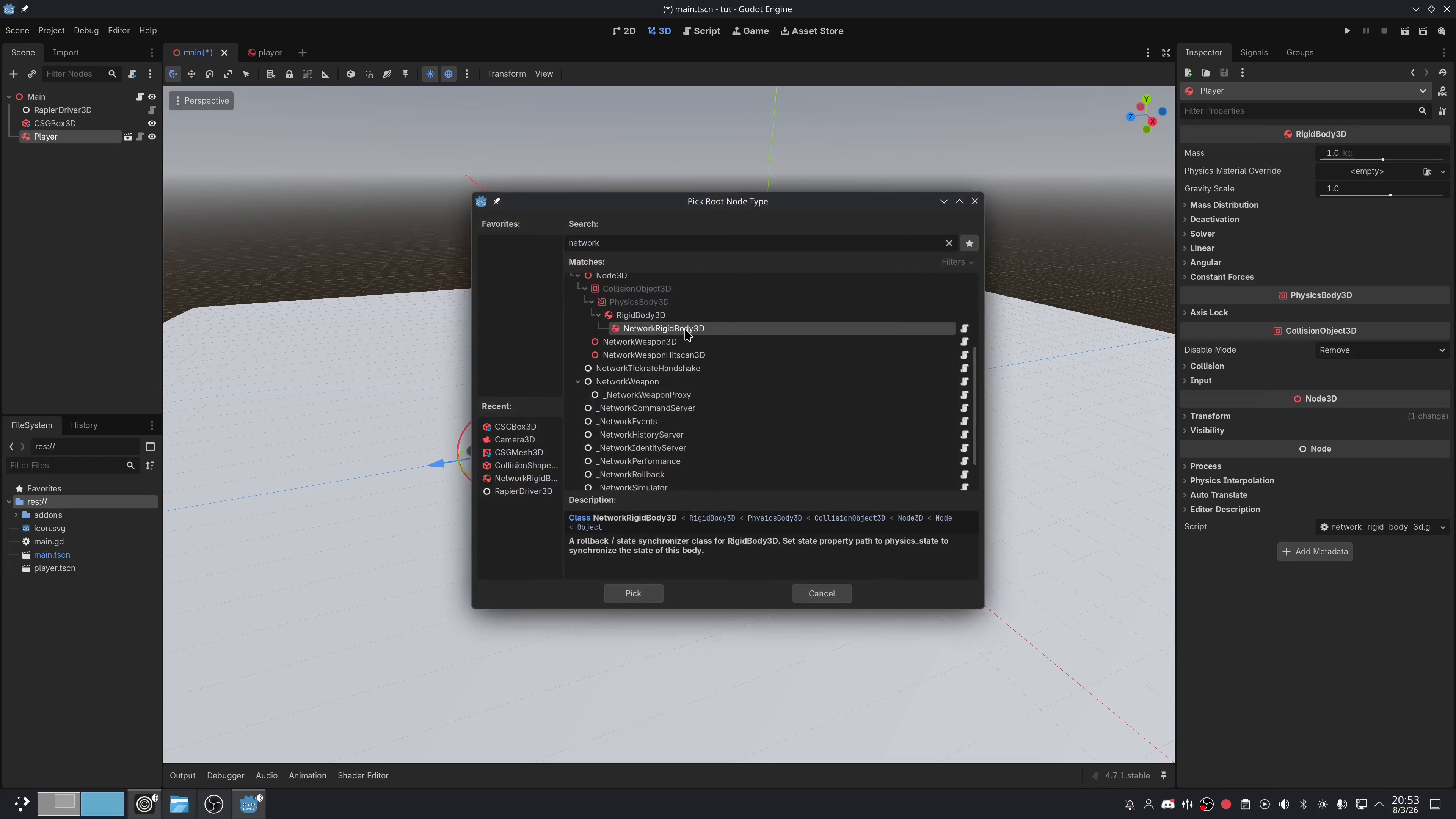
click(630, 593)
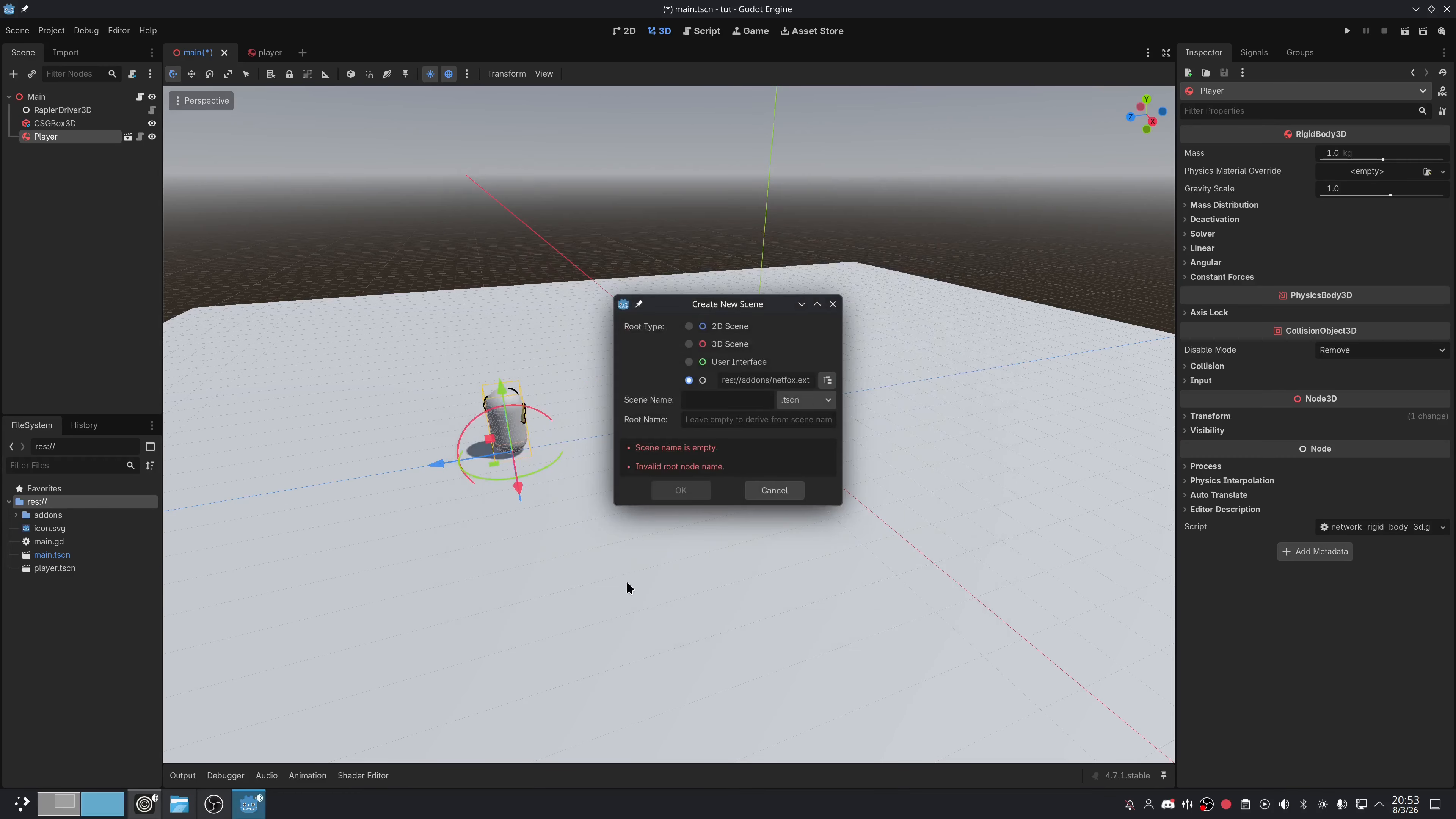
text(crate)
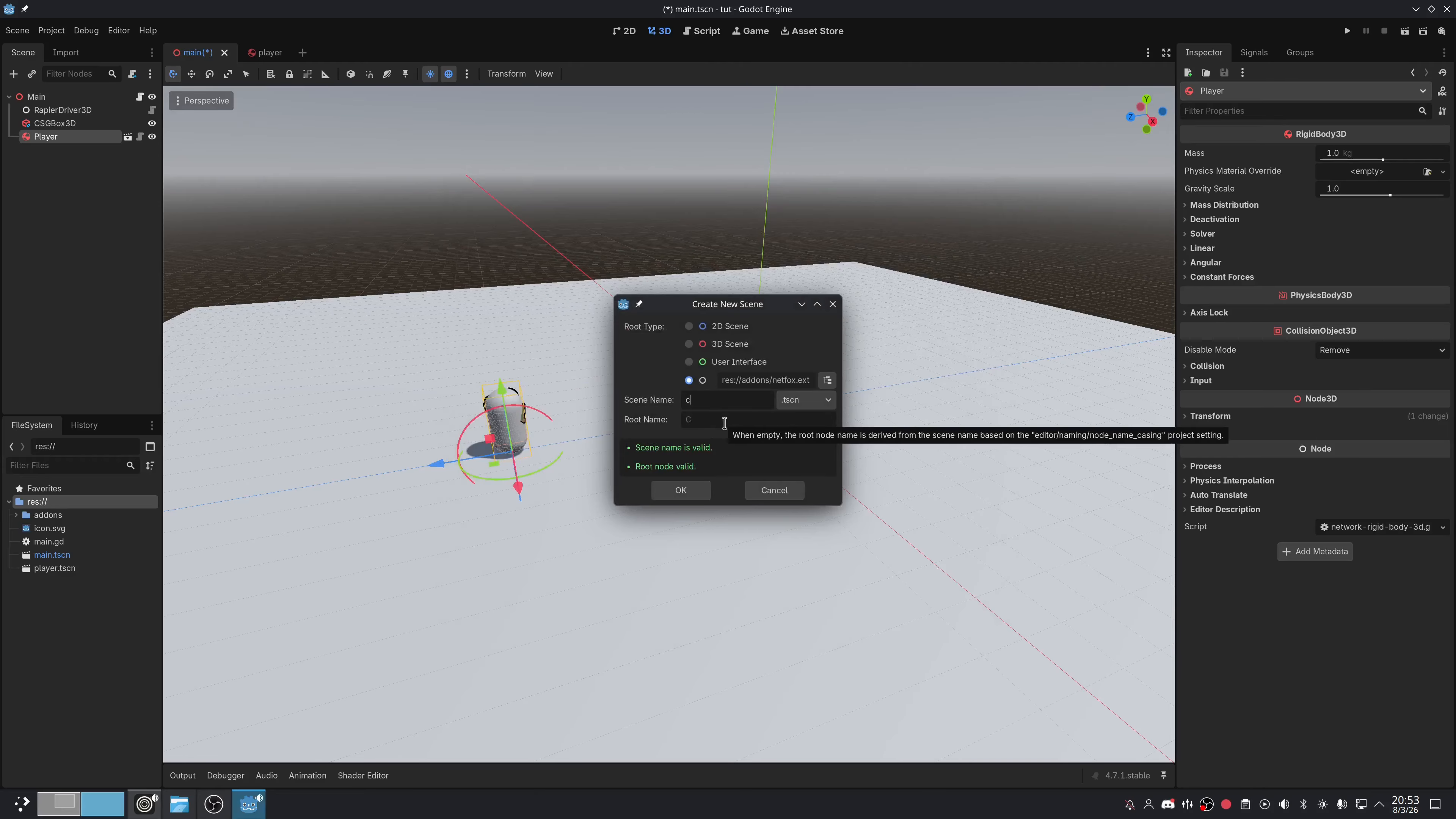
click(693, 495)
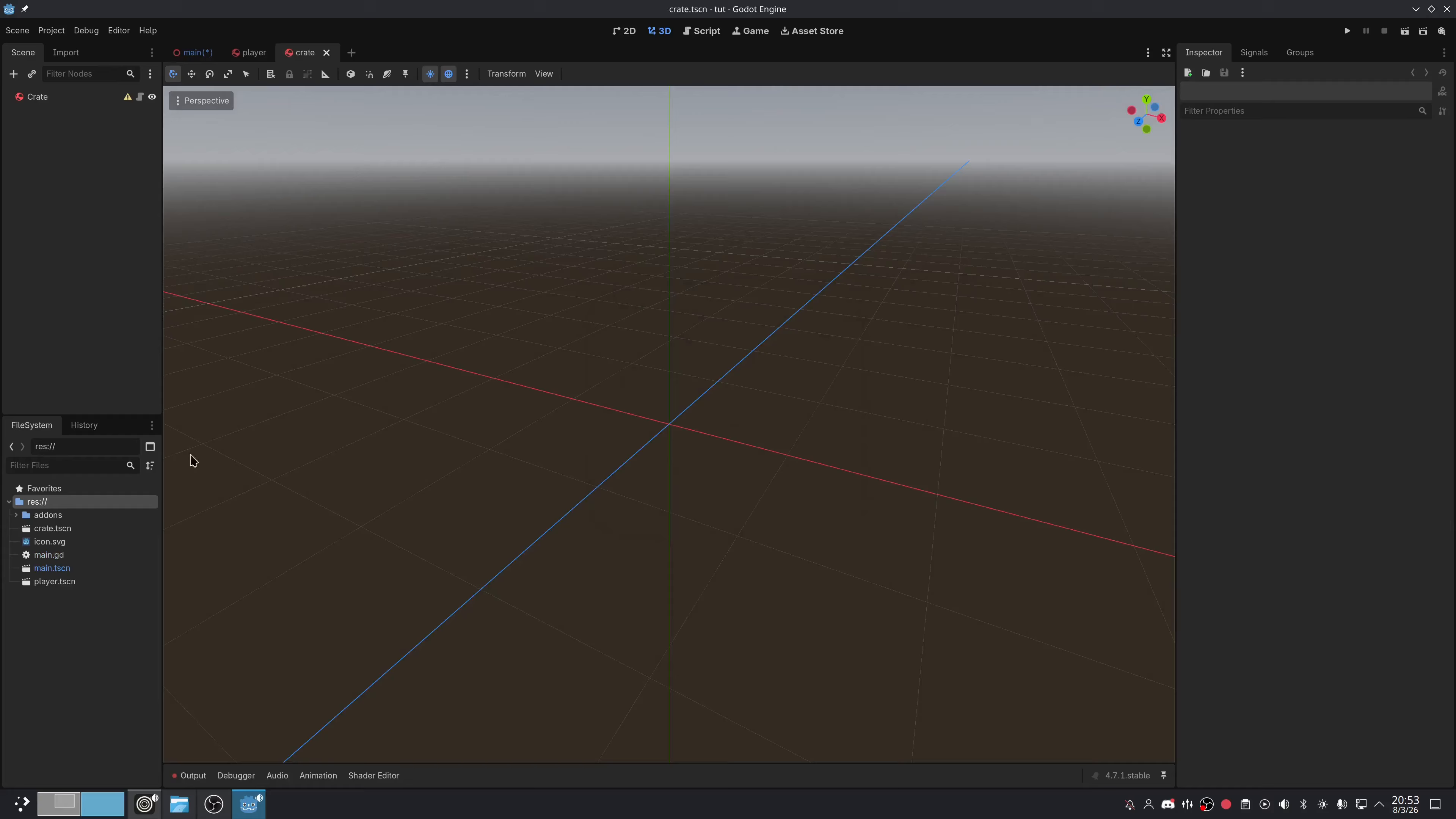
Add a CollisionShape3D under Crate and give it a new BoxShape3D
click(52, 97)
key(ctrl+a)
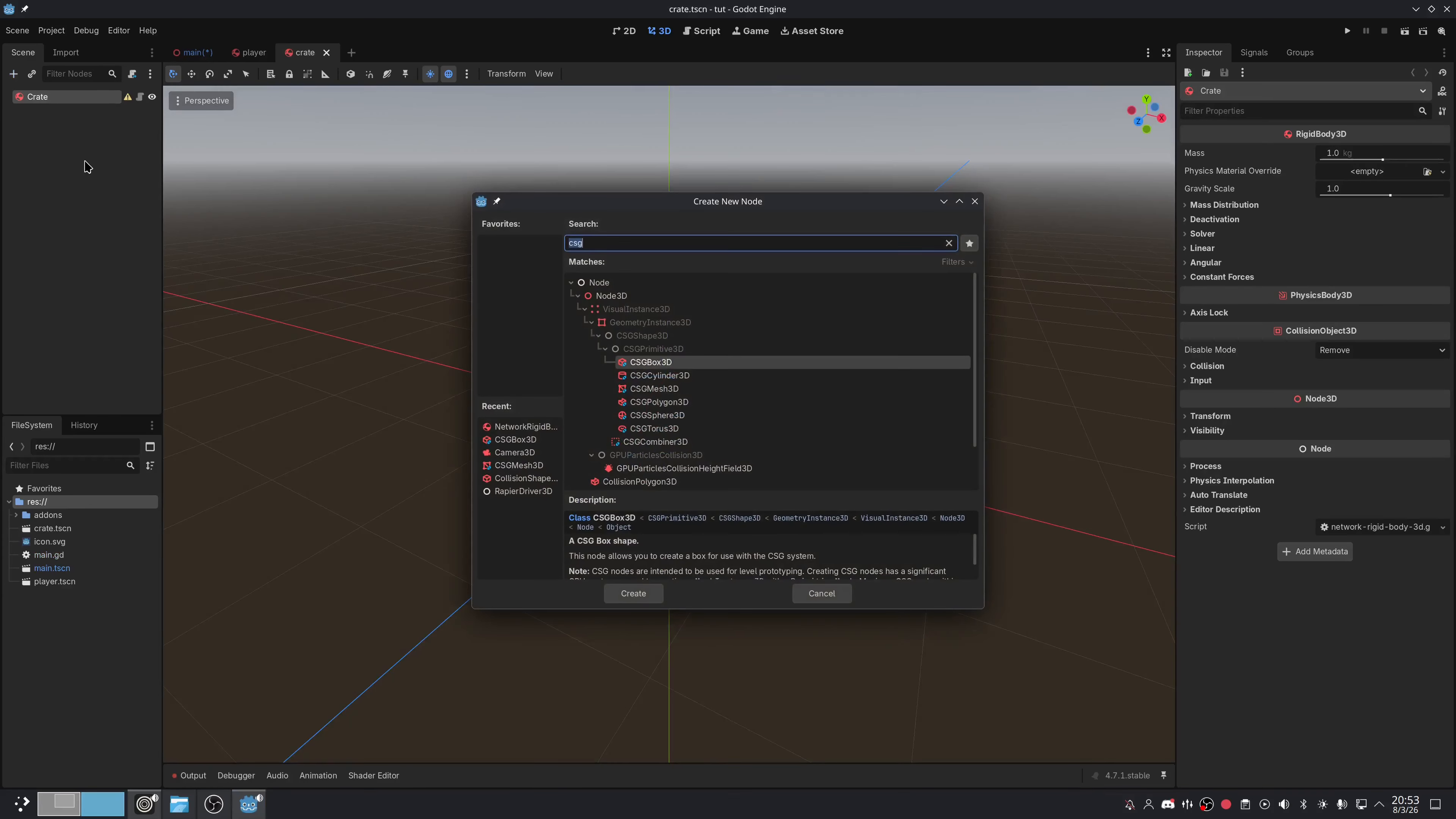
text(collision)
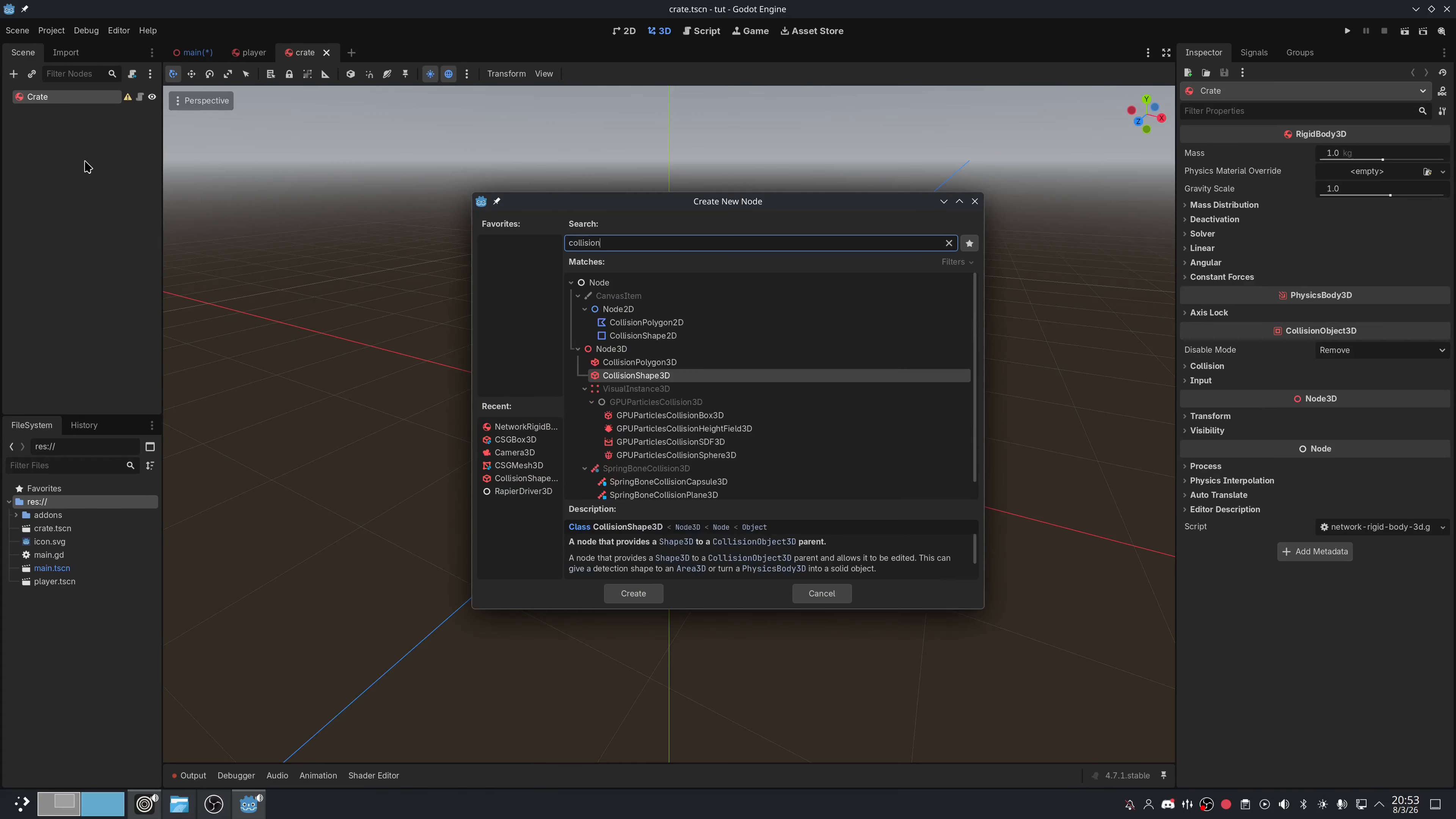
key(Return)
click(1367, 154)
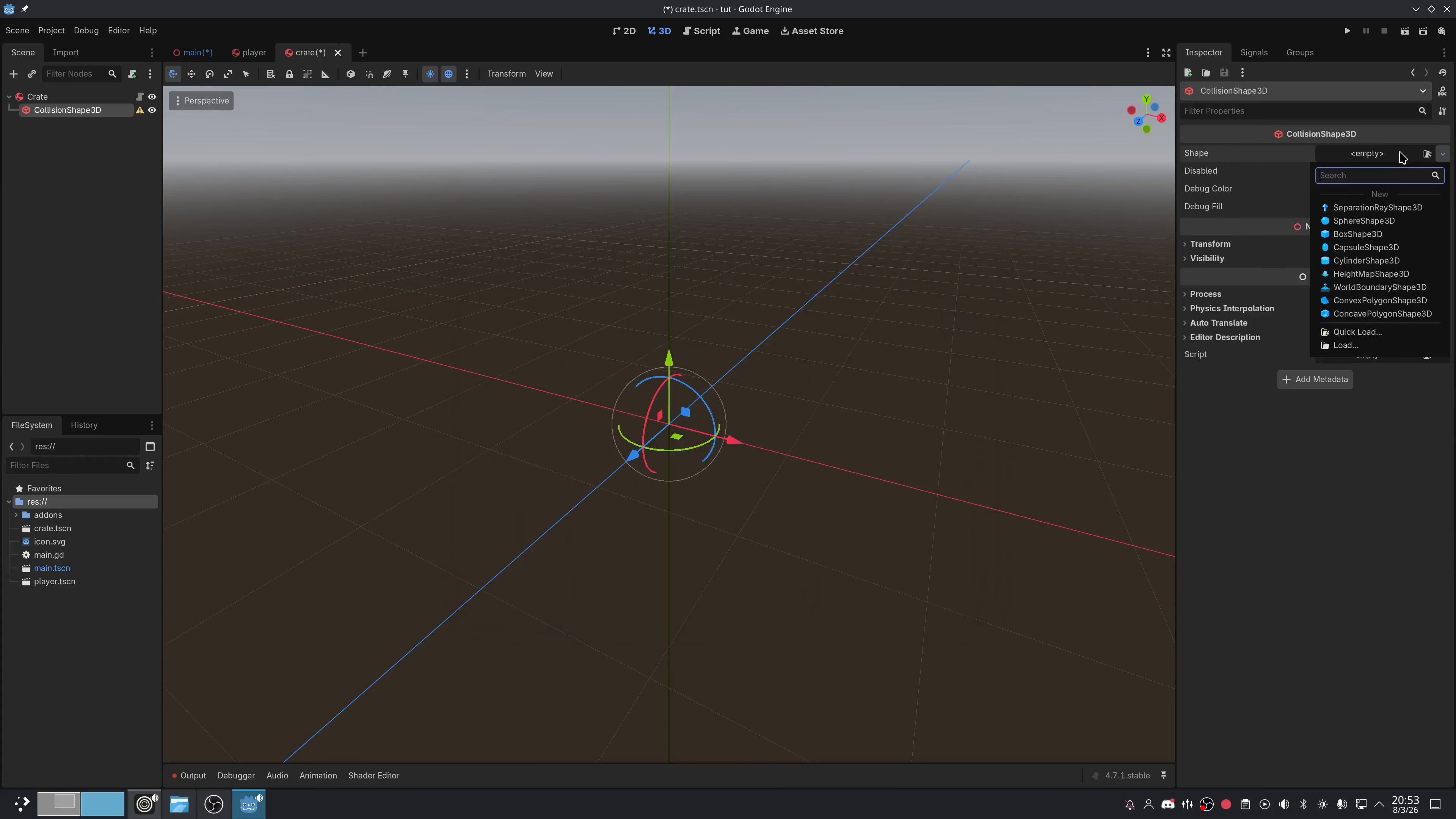
click(1353, 240)
Add a CSGBox3D under Crate as its visible mesh and save the scene
click(70, 98)
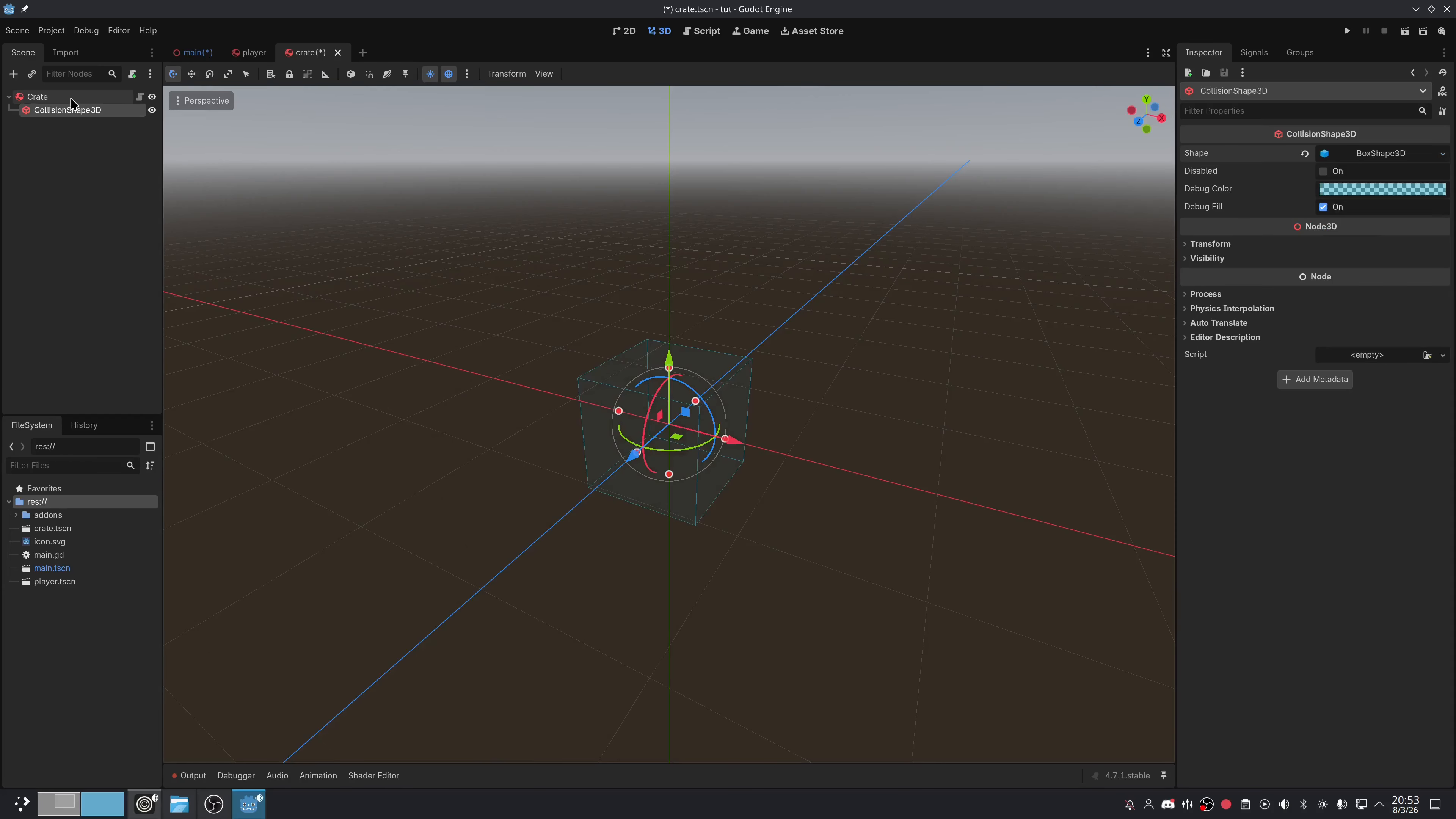
key(ctrl+a)
text(csg)
double_click(665, 367)
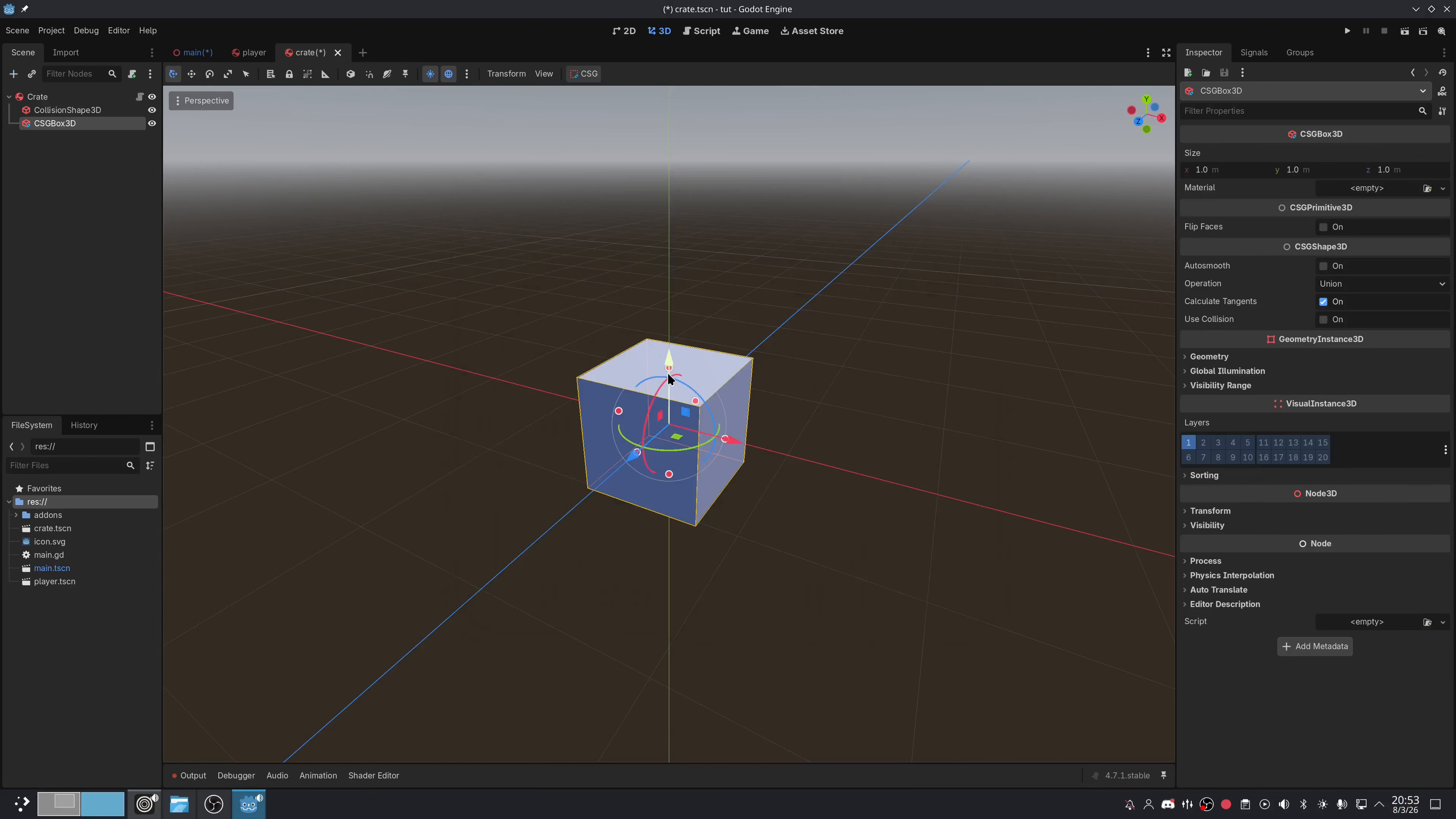
middle_drag(783, 421, 876, 392)
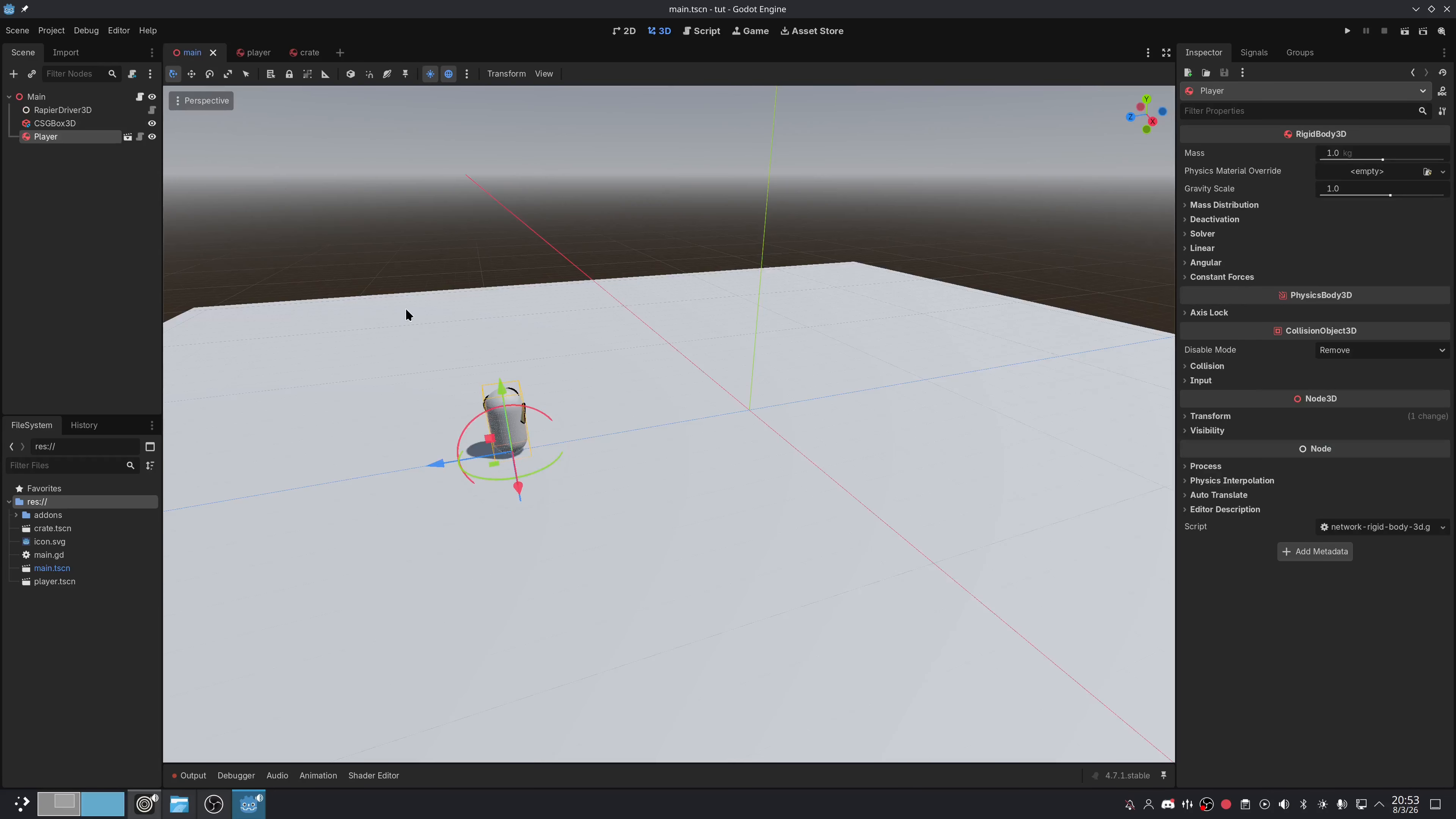
Enable Use Collision on the floor CSGBox3D in the main scene and save
click(63, 123)
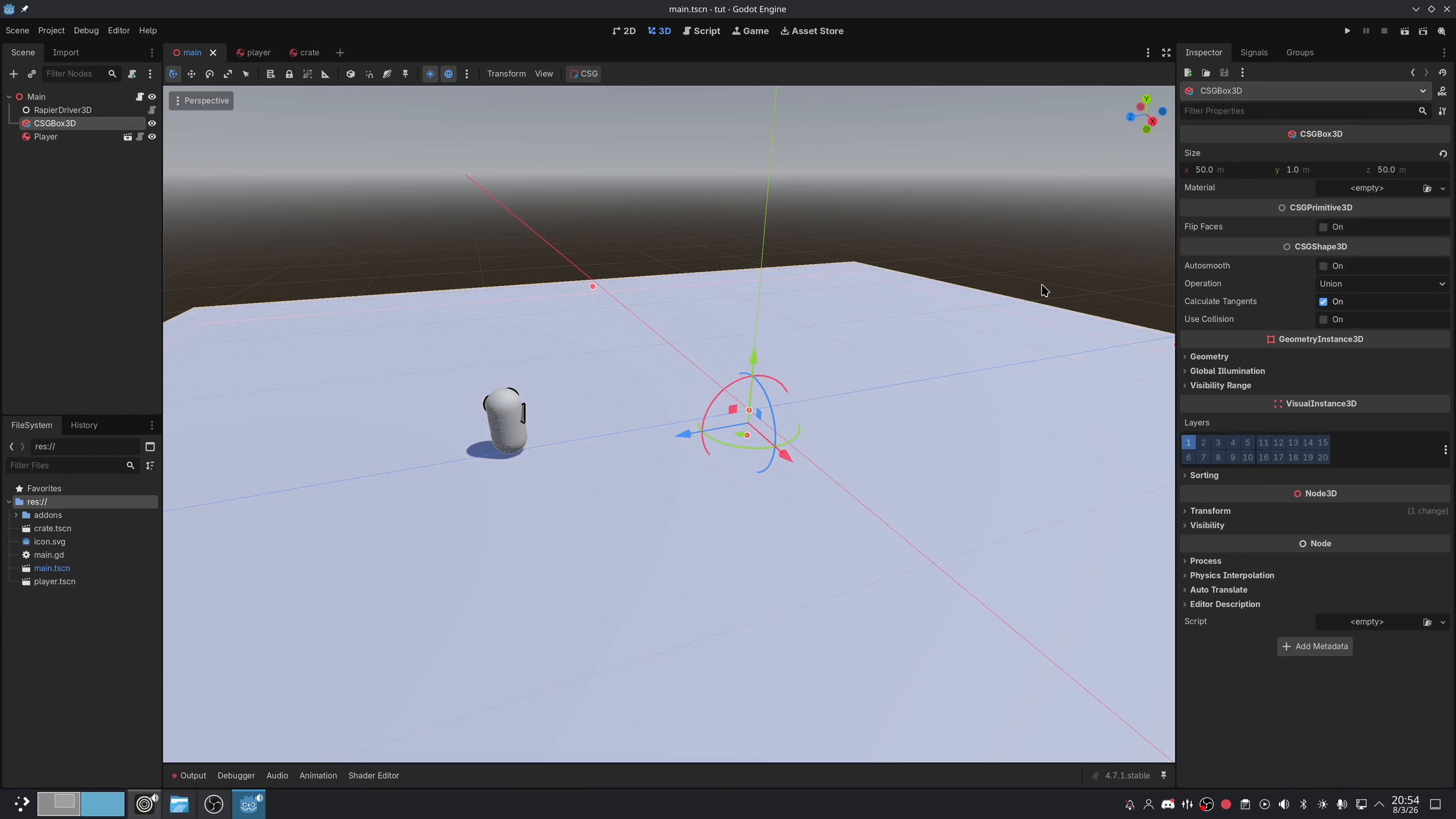
click(1323, 319)
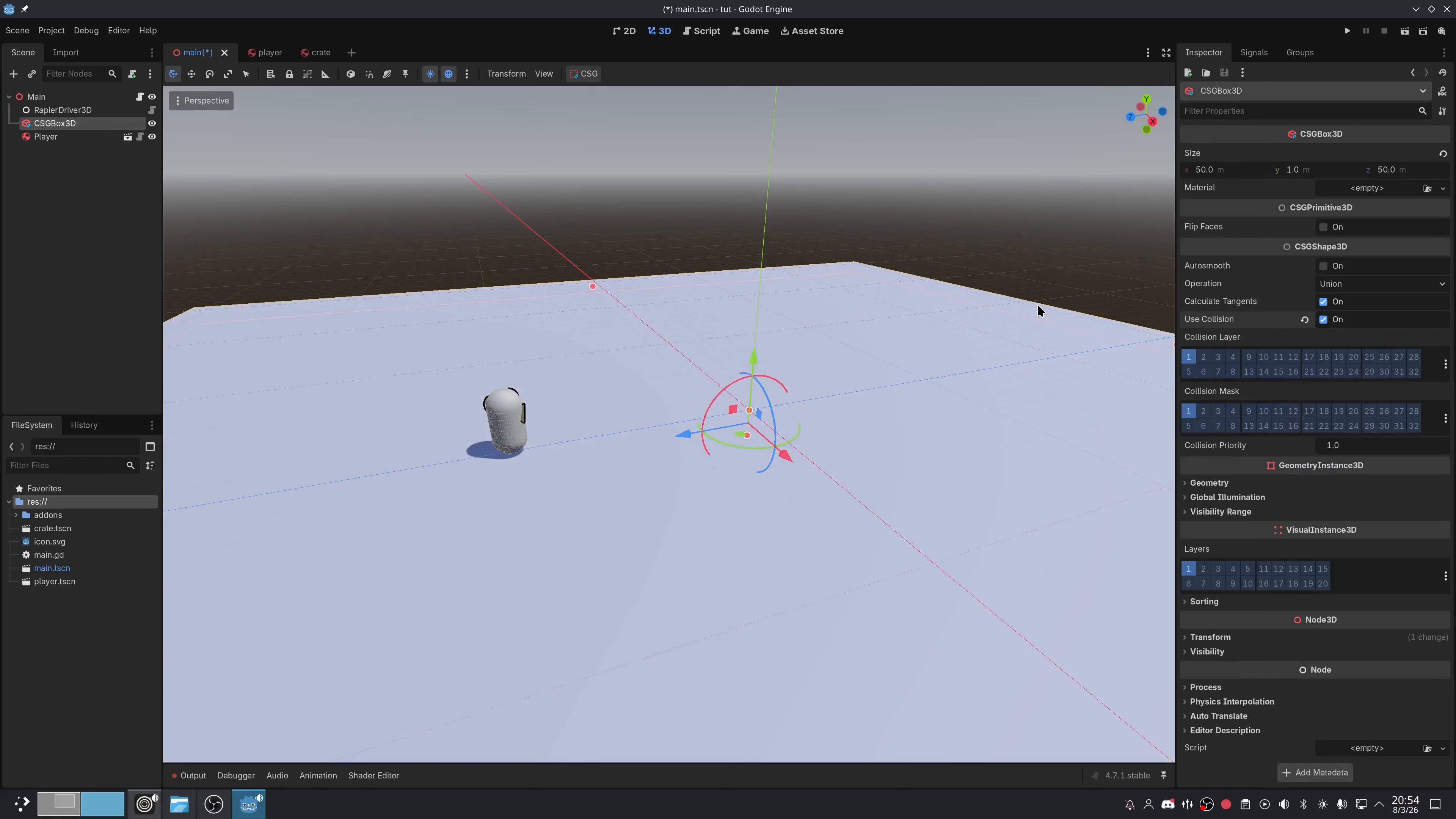
key(ctrl+s)
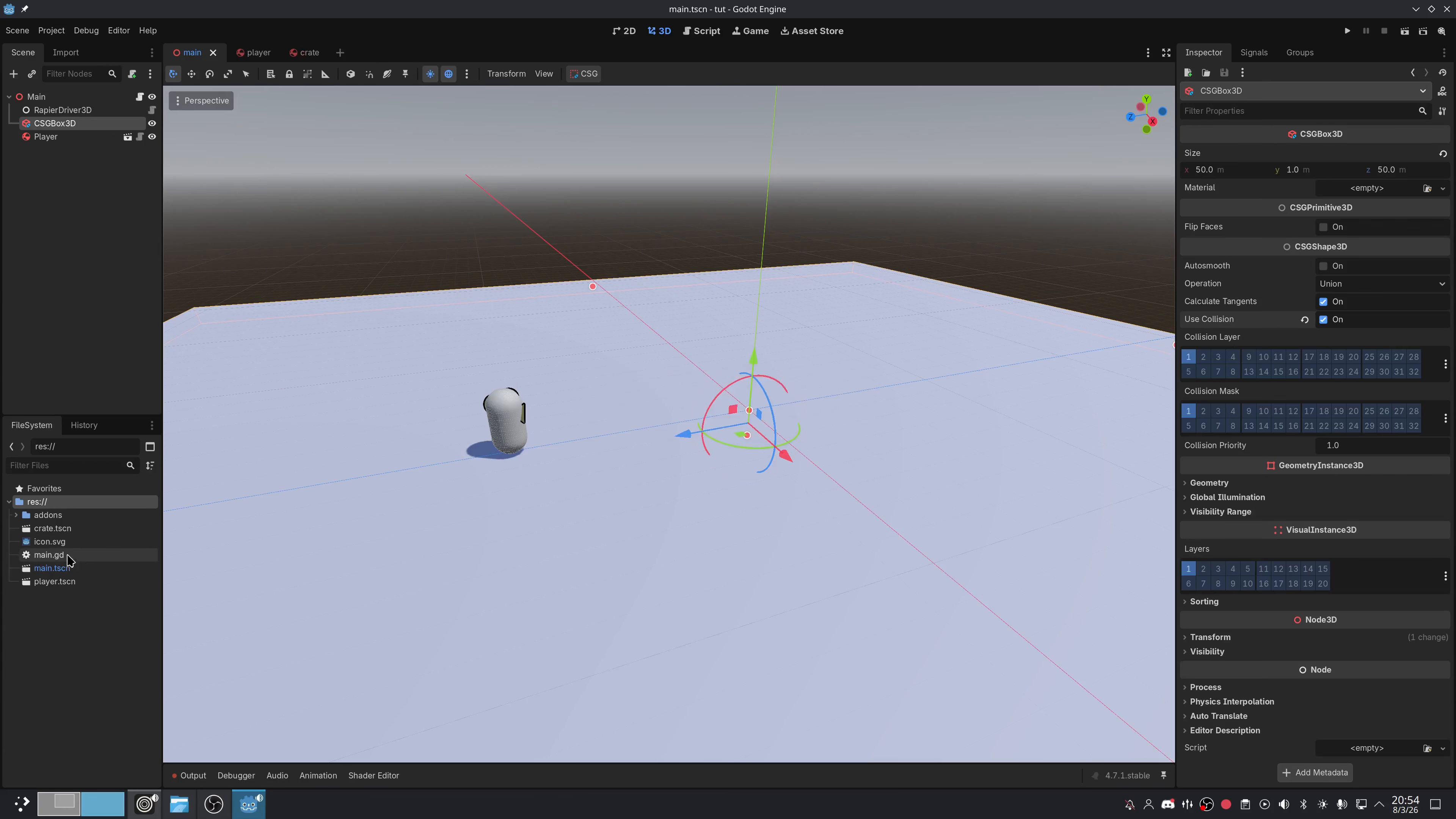
Place a crate.tscn instance on the floor, duplicate it into an uneven stack of seven crates, and save the main scene
drag(51, 528, 931, 381)
middle_drag(932, 383, 815, 366)
key(ctrl+d)
drag(720, 261, 791, 275)
middle_drag(834, 279, 799, 296)
key(ctrl+d)
drag(851, 192, 863, 139)
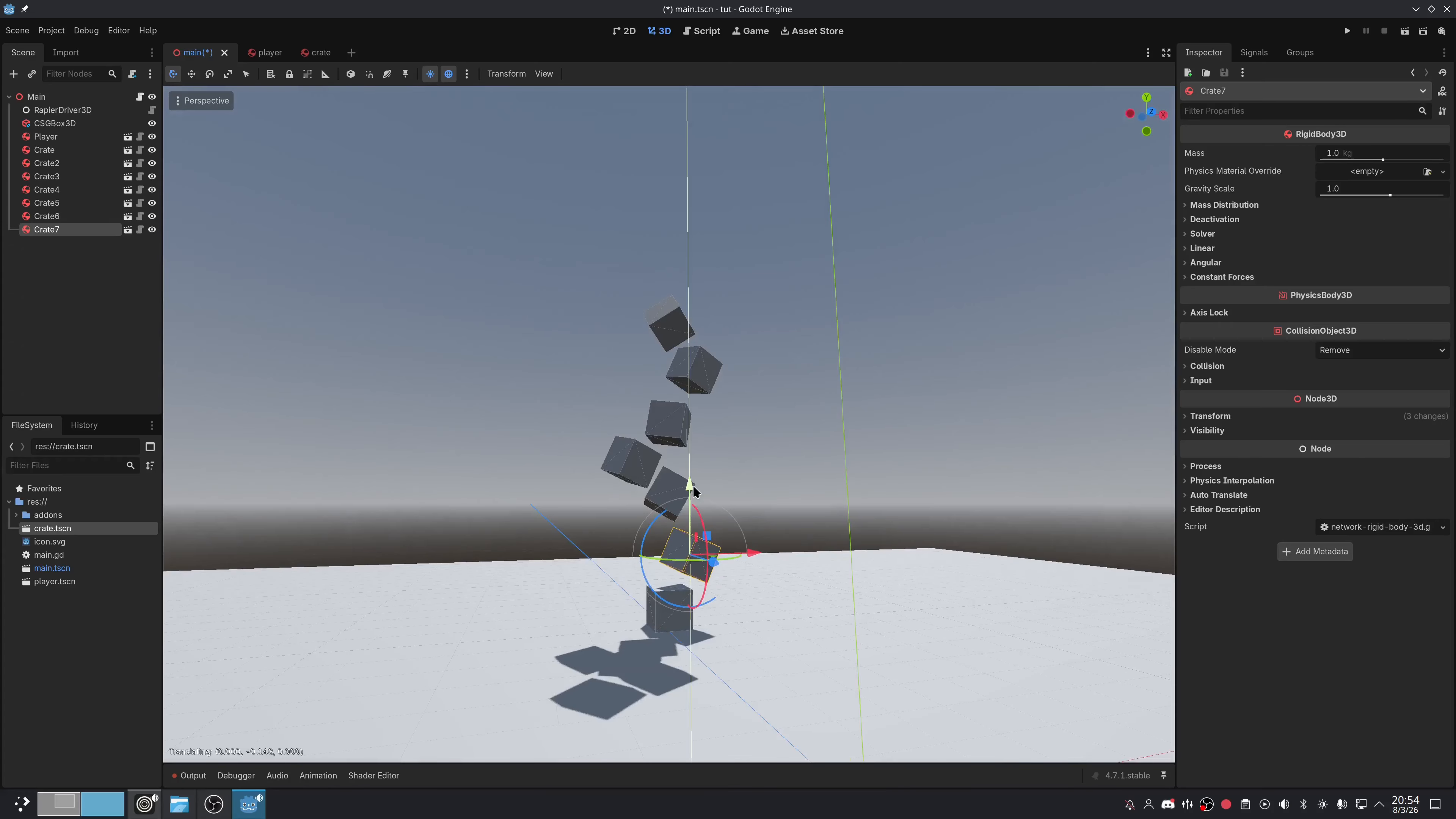
mouse_move(712, 487)
middle_down()
mouse_move(815, 453)
mouse_move(693, 482)
mouse_move(561, 477)
mouse_move(575, 508)
mouse_move(516, 495)
mouse_move(523, 419)
mouse_move(544, 418)
mouse_move(525, 385)
middle_up()
key(ctrl+s)
Open the crate scene and add a RollbackSynchronizer node under Crate
click(305, 53)
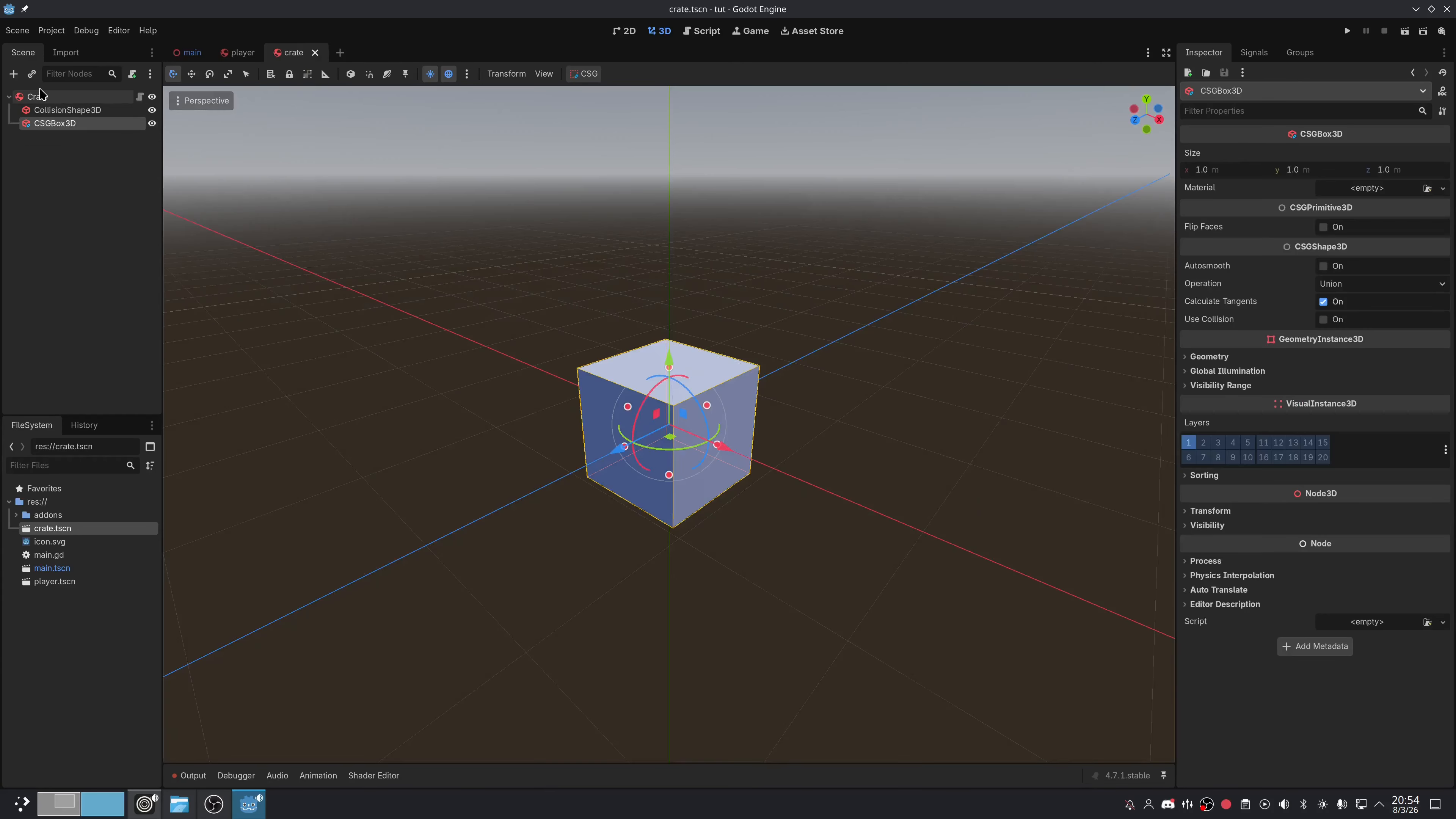
click(58, 96)
key(ctrl+a)
text(rollbac)
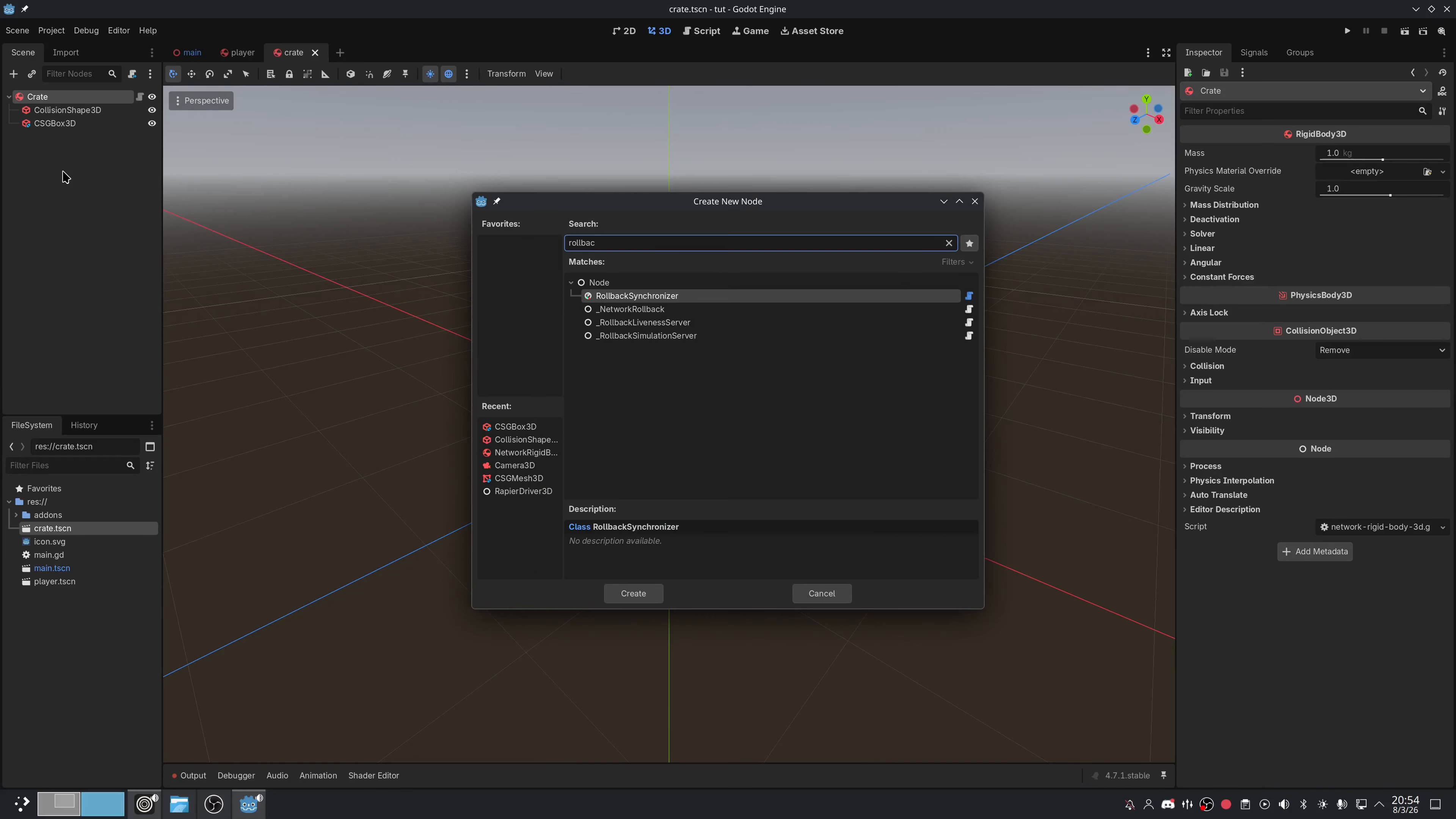
double_click(623, 299)
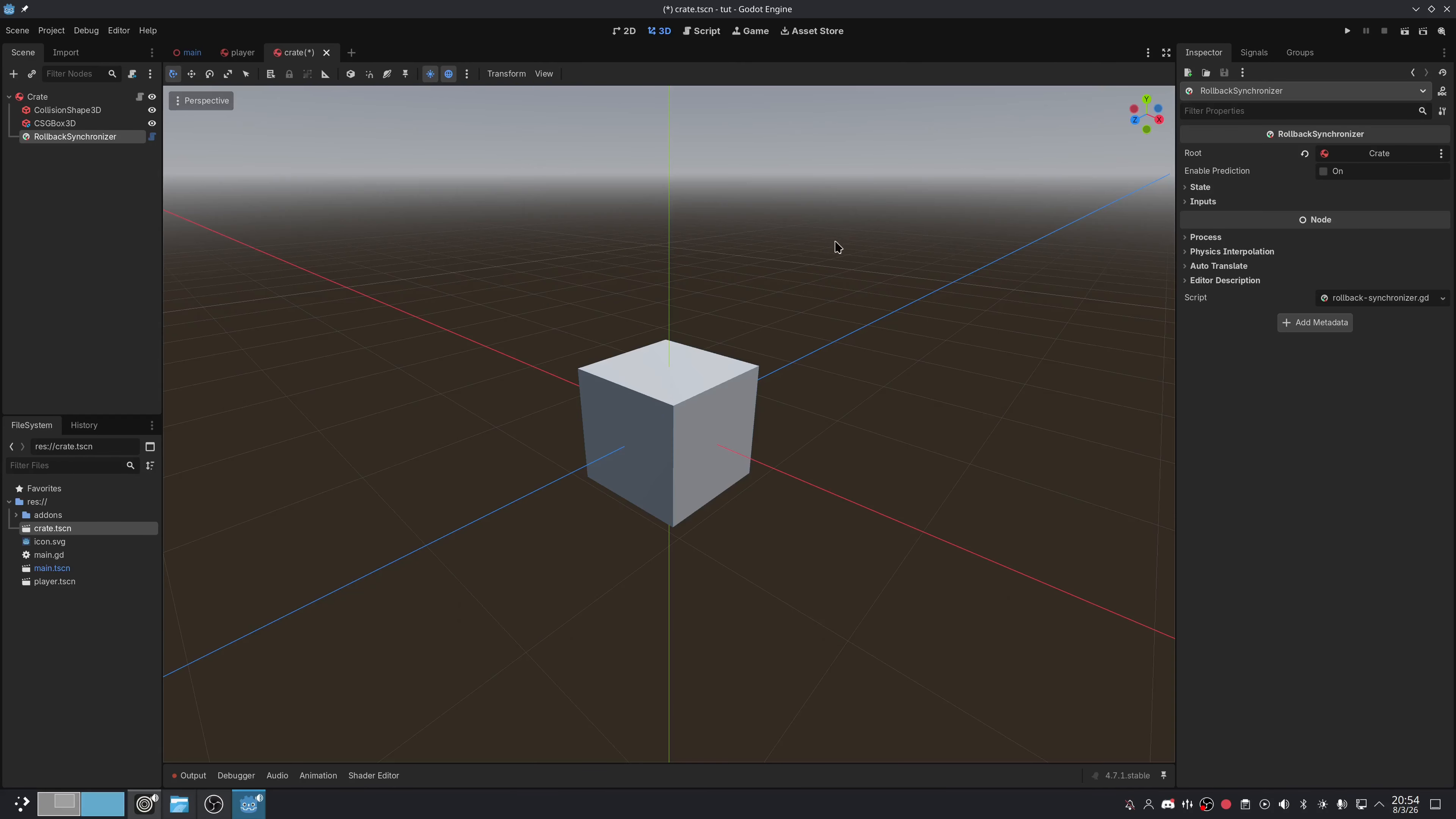
Add :physics_state to the State Properties of Crate's RollbackSynchronizer and save the scene
click(1204, 187)
click(1341, 207)
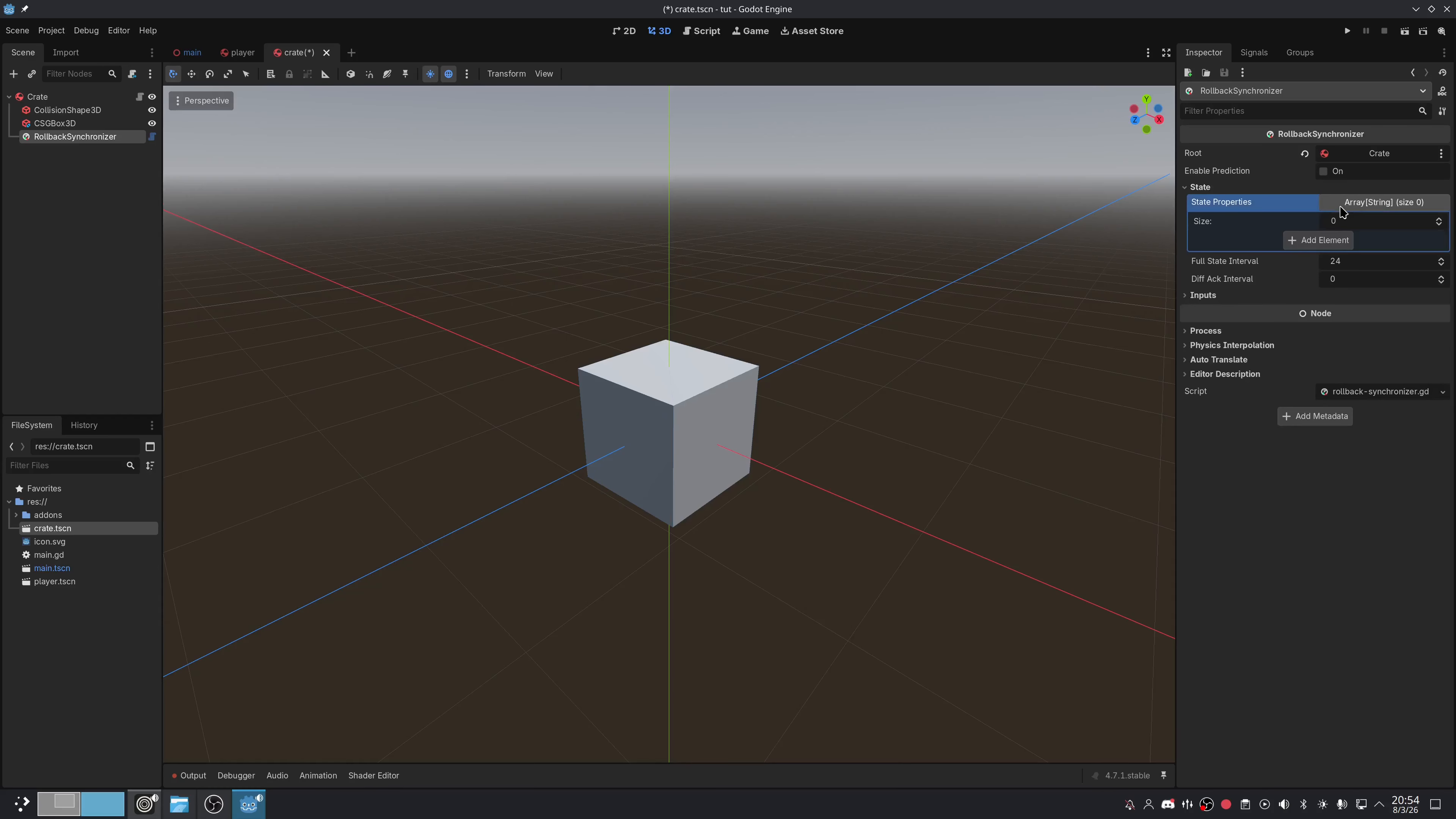
click(1336, 240)
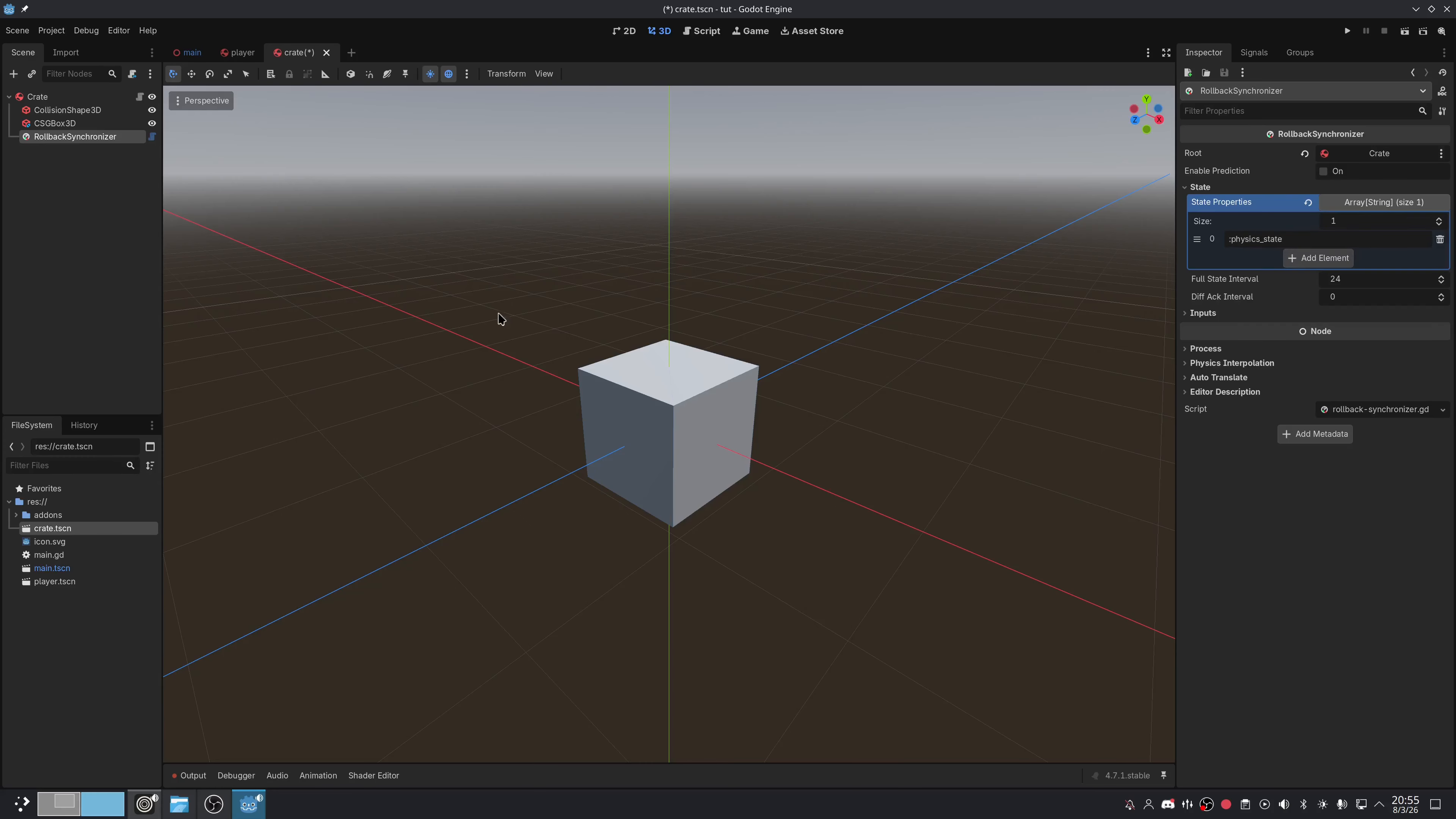
key(ctrl+s)
Open the player scene and add a RollbackSynchronizer node under Player
click(242, 55)
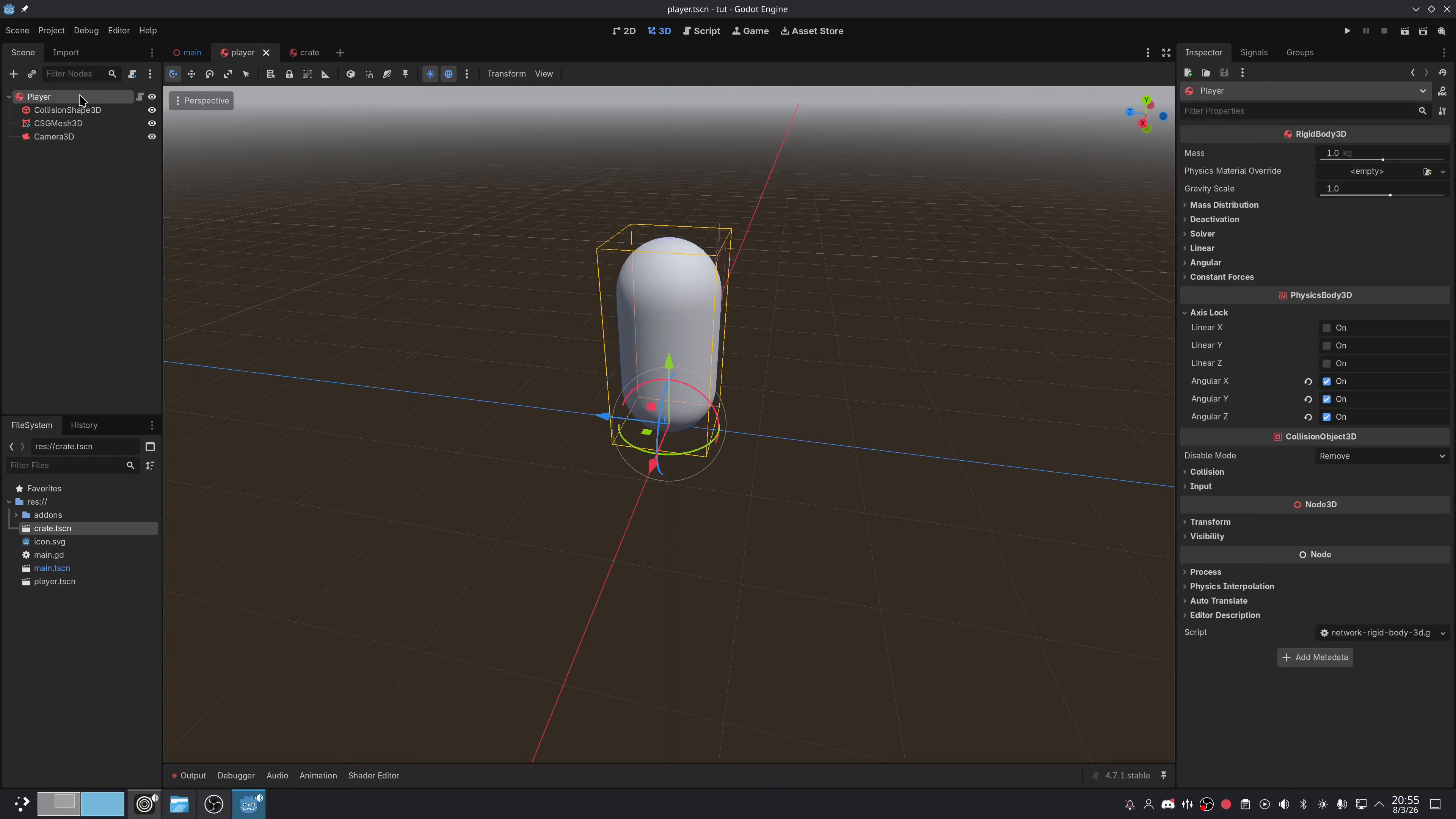
key(ctrl+a)
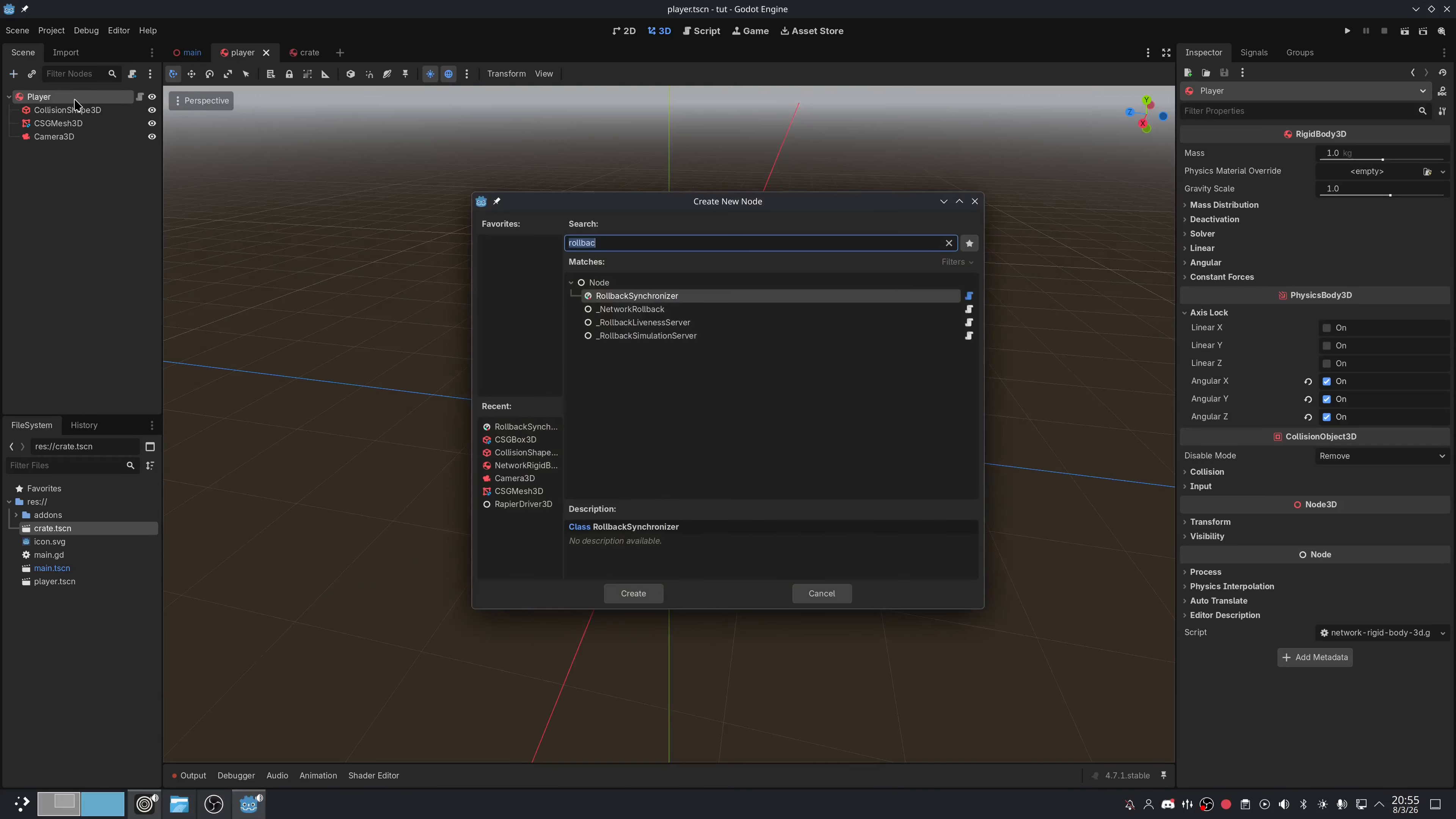
key(Return)
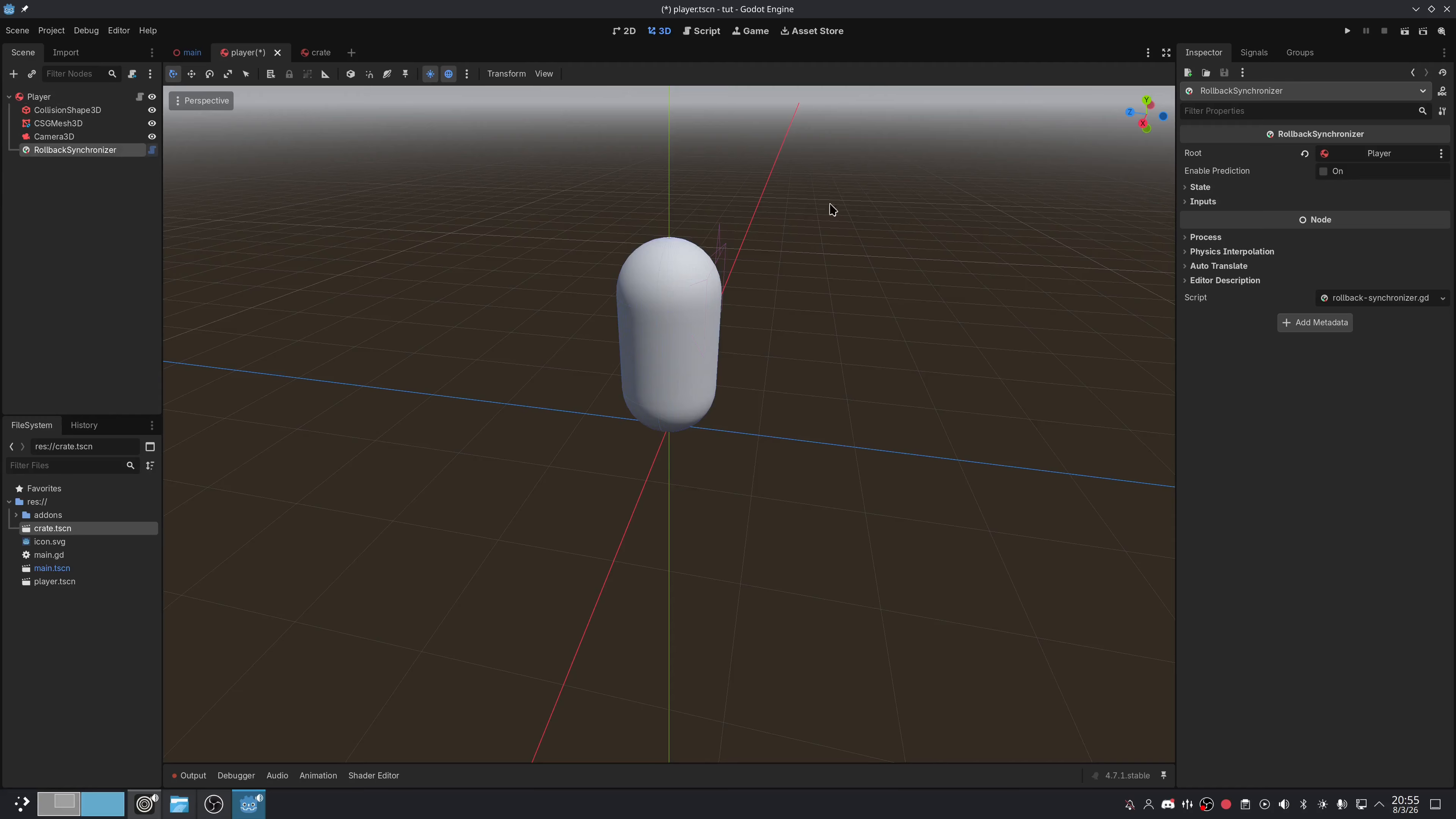
Add one element to the State Properties of Player's RollbackSynchronizer and remove the surplus second element
click(1221, 188)
click(1344, 204)
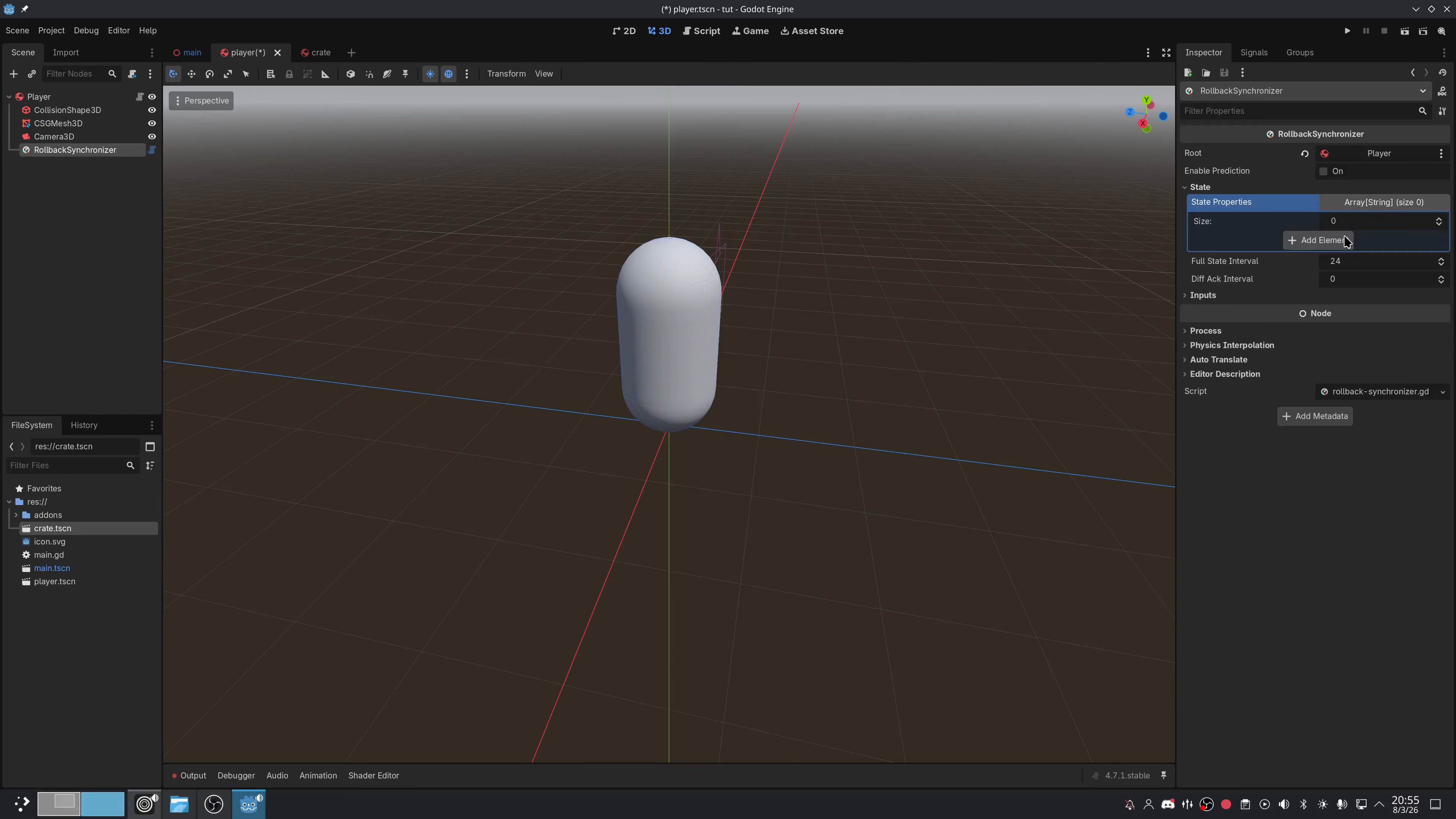
click(1329, 239)
click(1330, 255)
click(1439, 257)
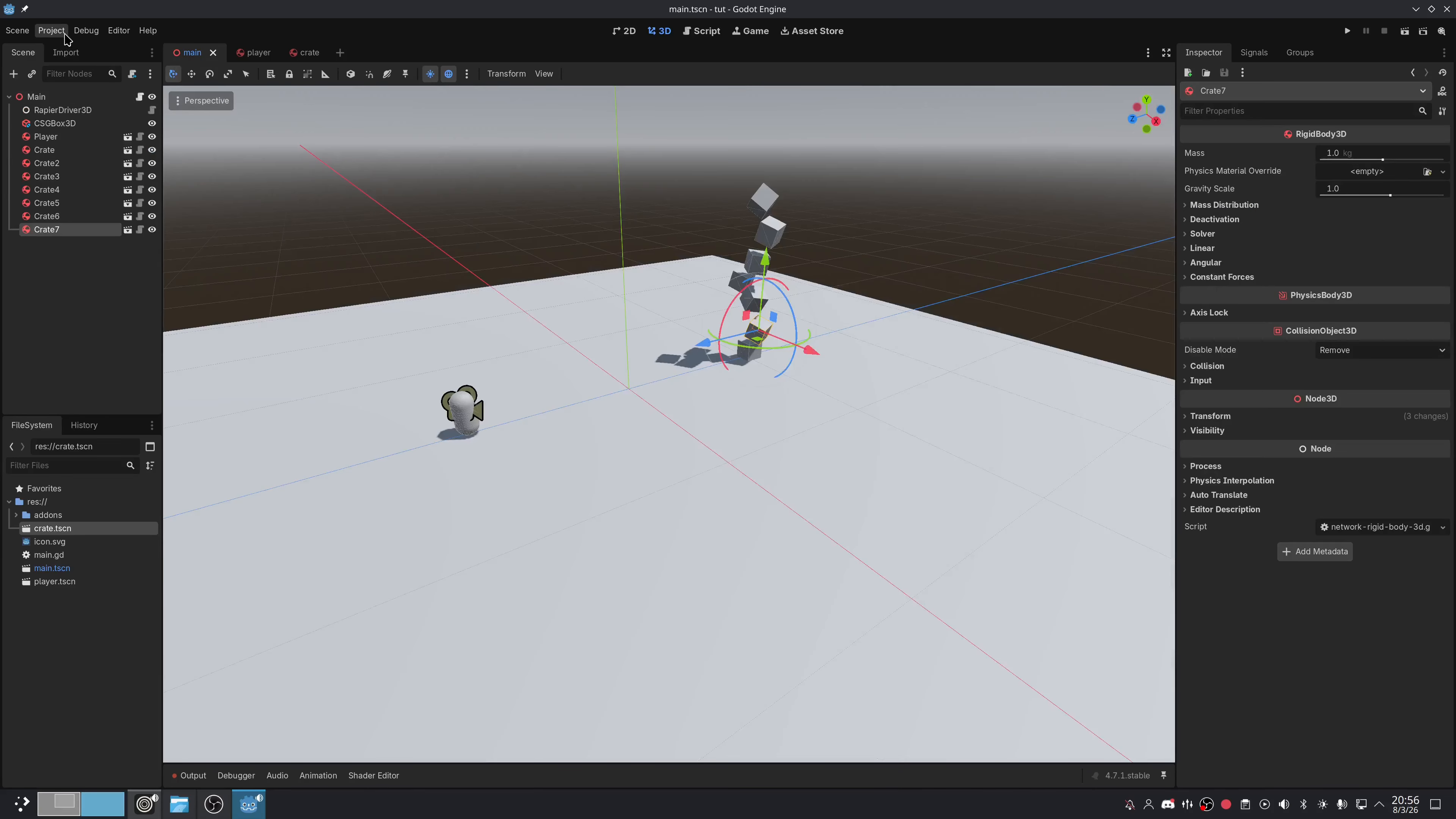
Enable netfox Autoconnect in the project settings
click(52, 30)
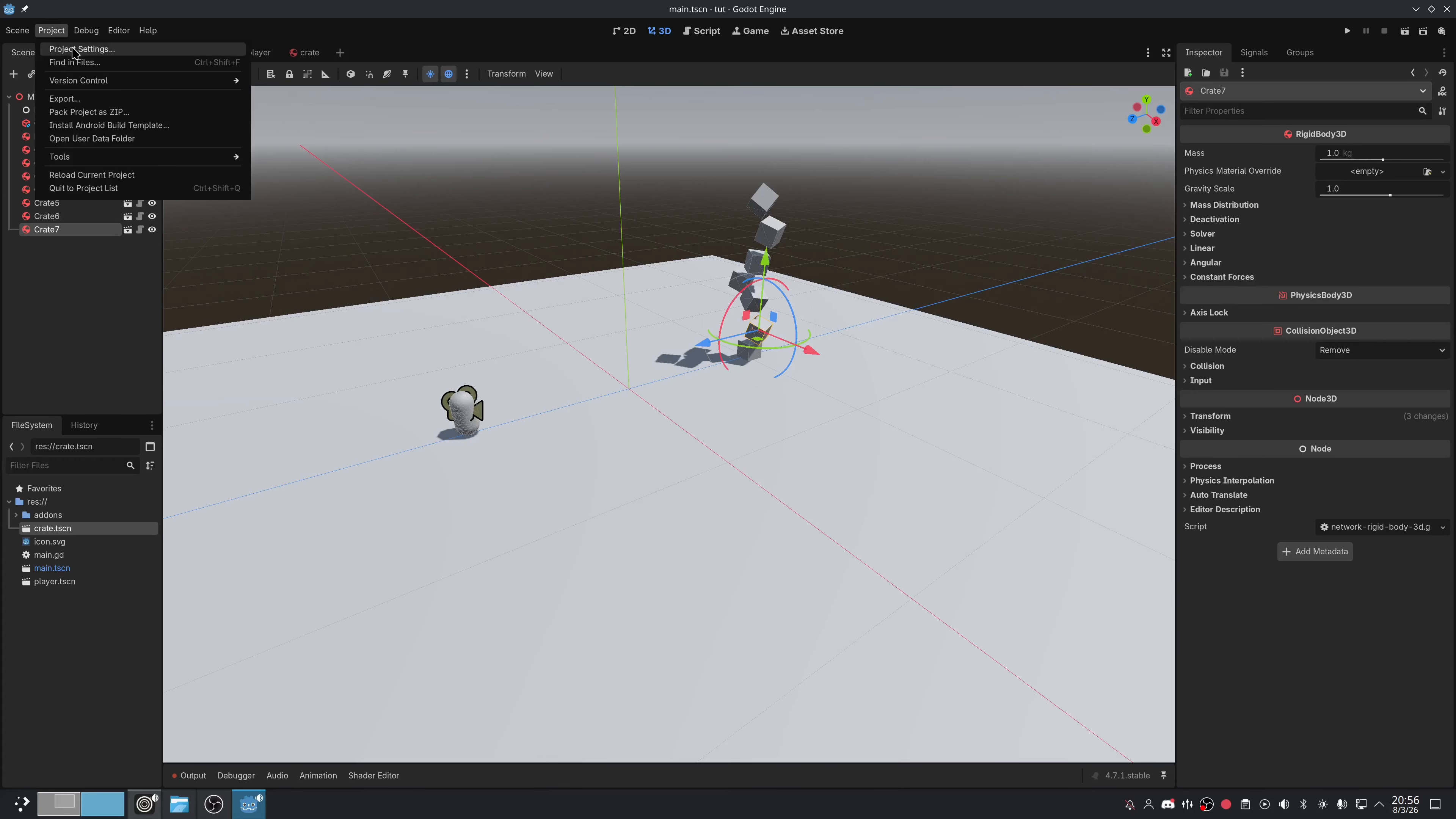
click(75, 50)
scroll(501, 310, down, 10)
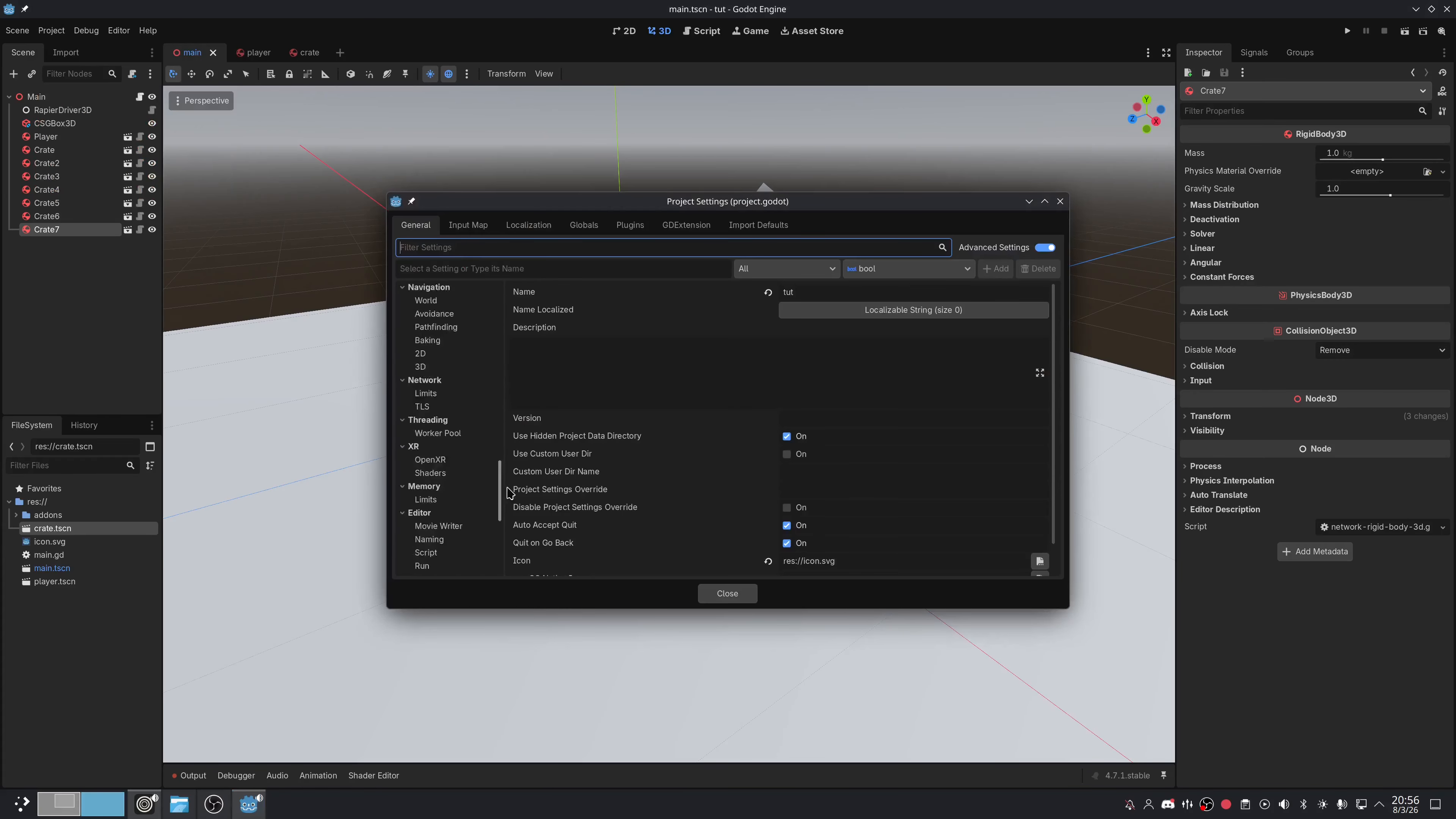
click(463, 502)
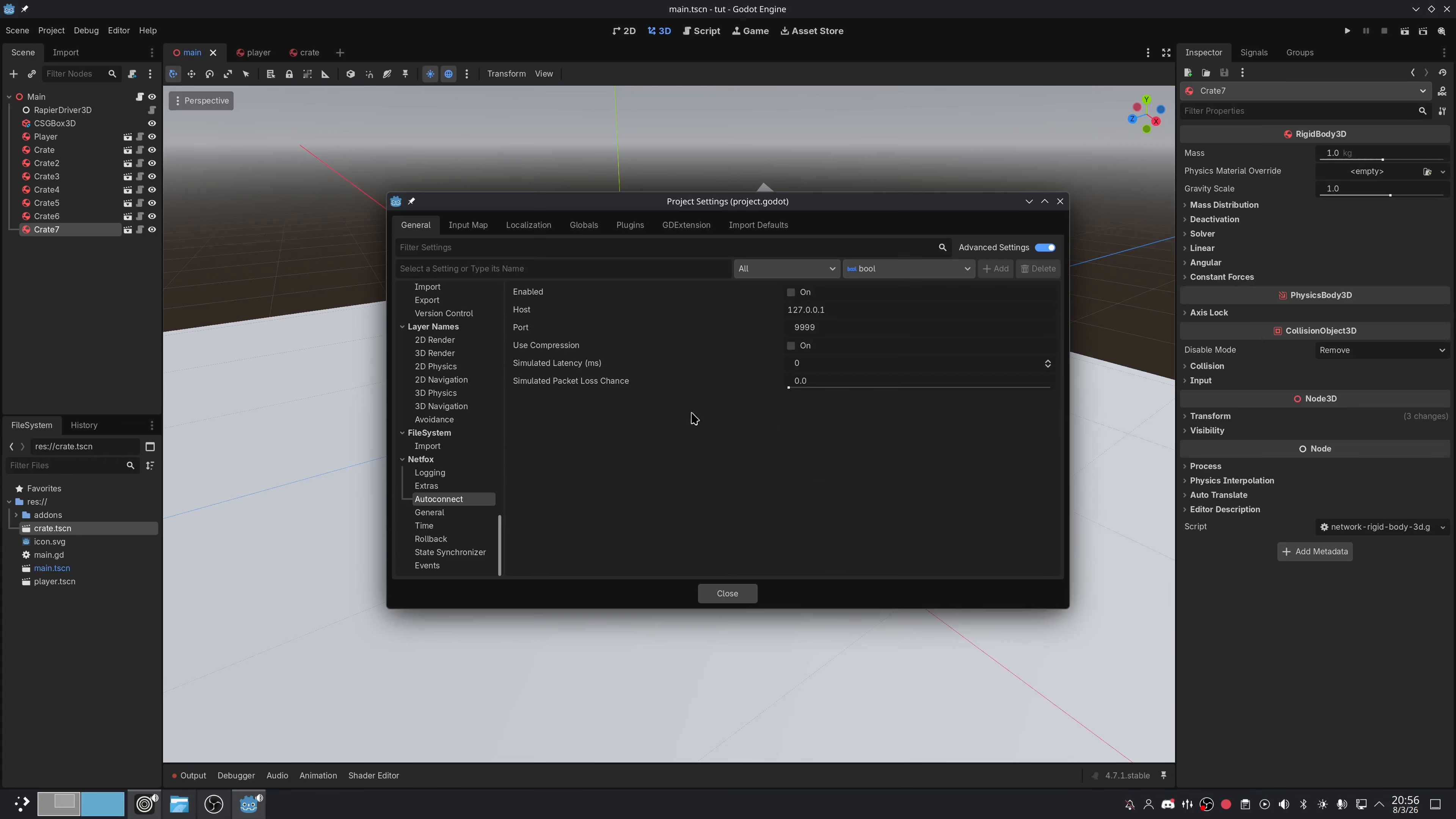
click(792, 293)
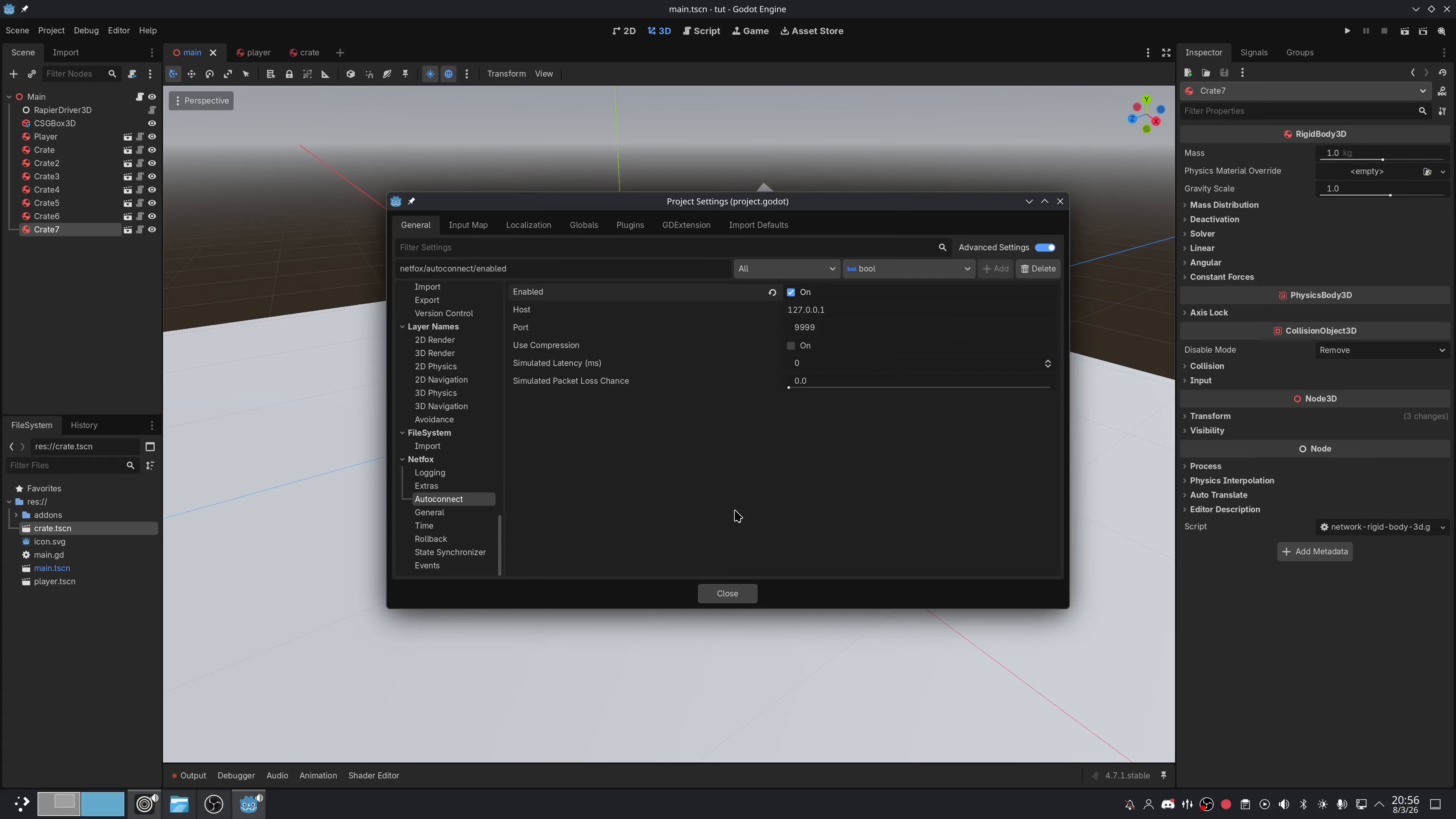
click(728, 593)
Add the preview environment and preview sun to the main scene and run the project
click(466, 73)
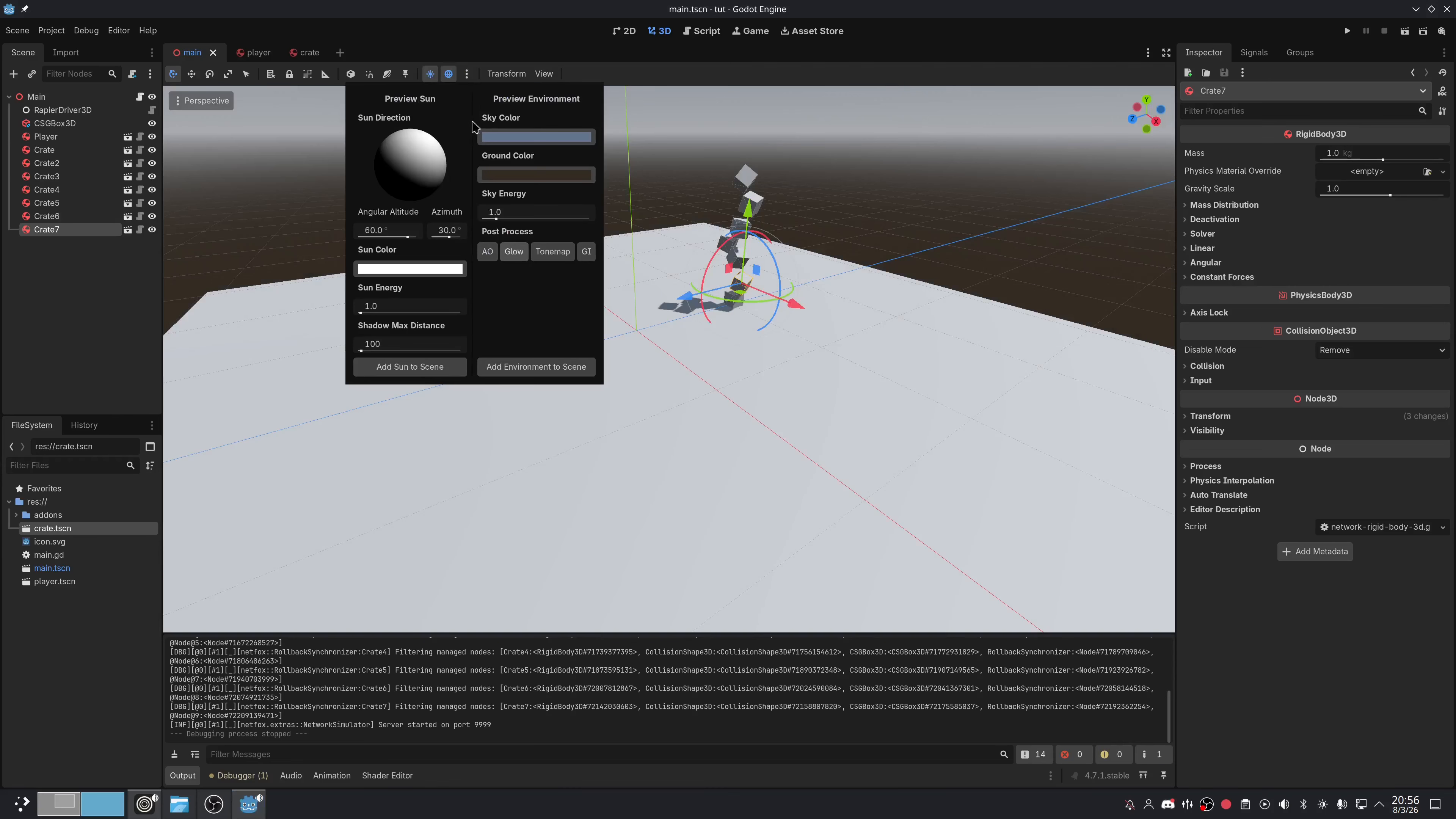
click(537, 367)
click(467, 73)
click(458, 367)
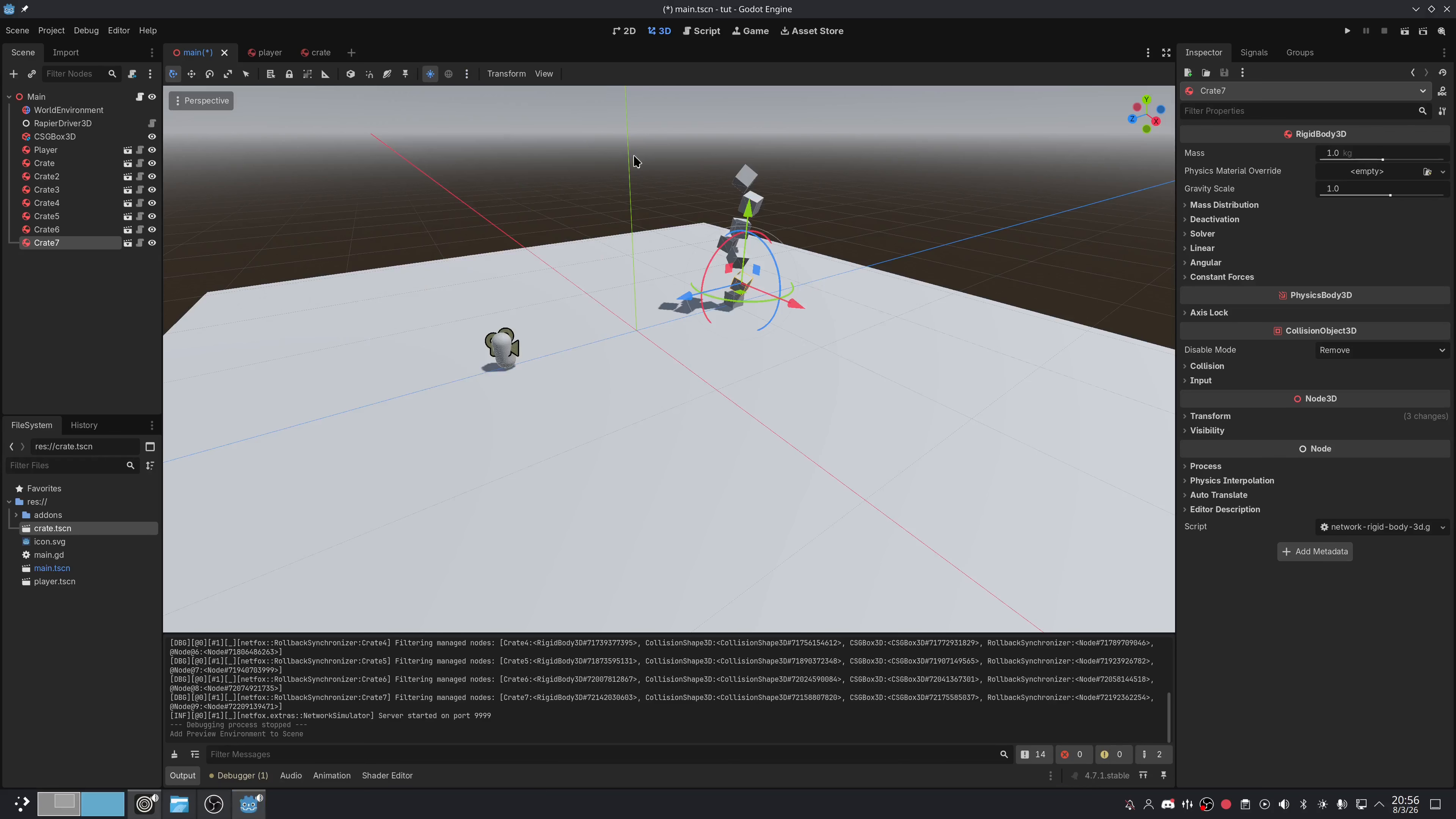
click(1347, 30)
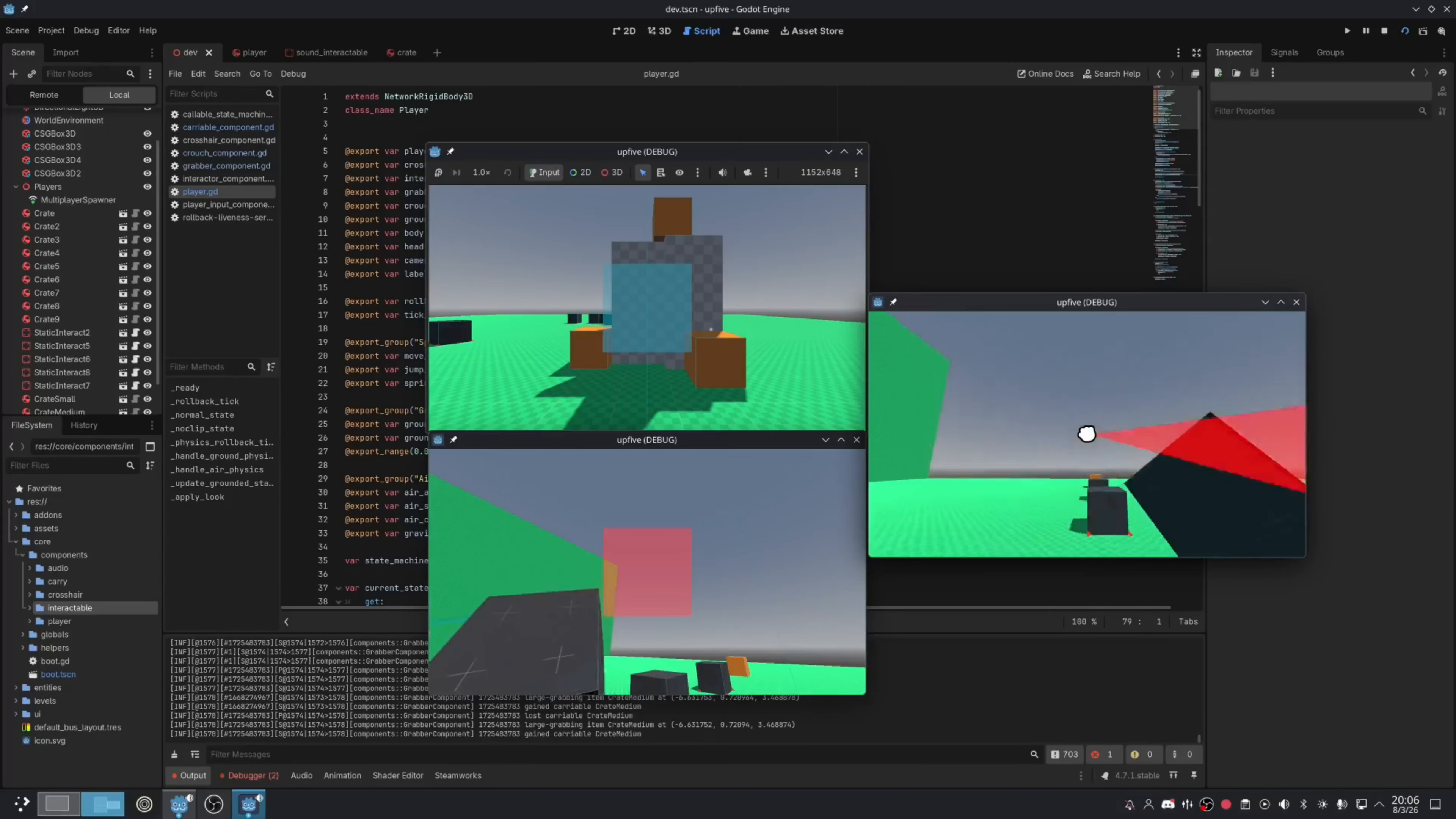
Playtest player movement and crate grabbing in the running upfive debug windows
drag(1086, 434, 1087, 434)
key(Escape)
click(647, 571)
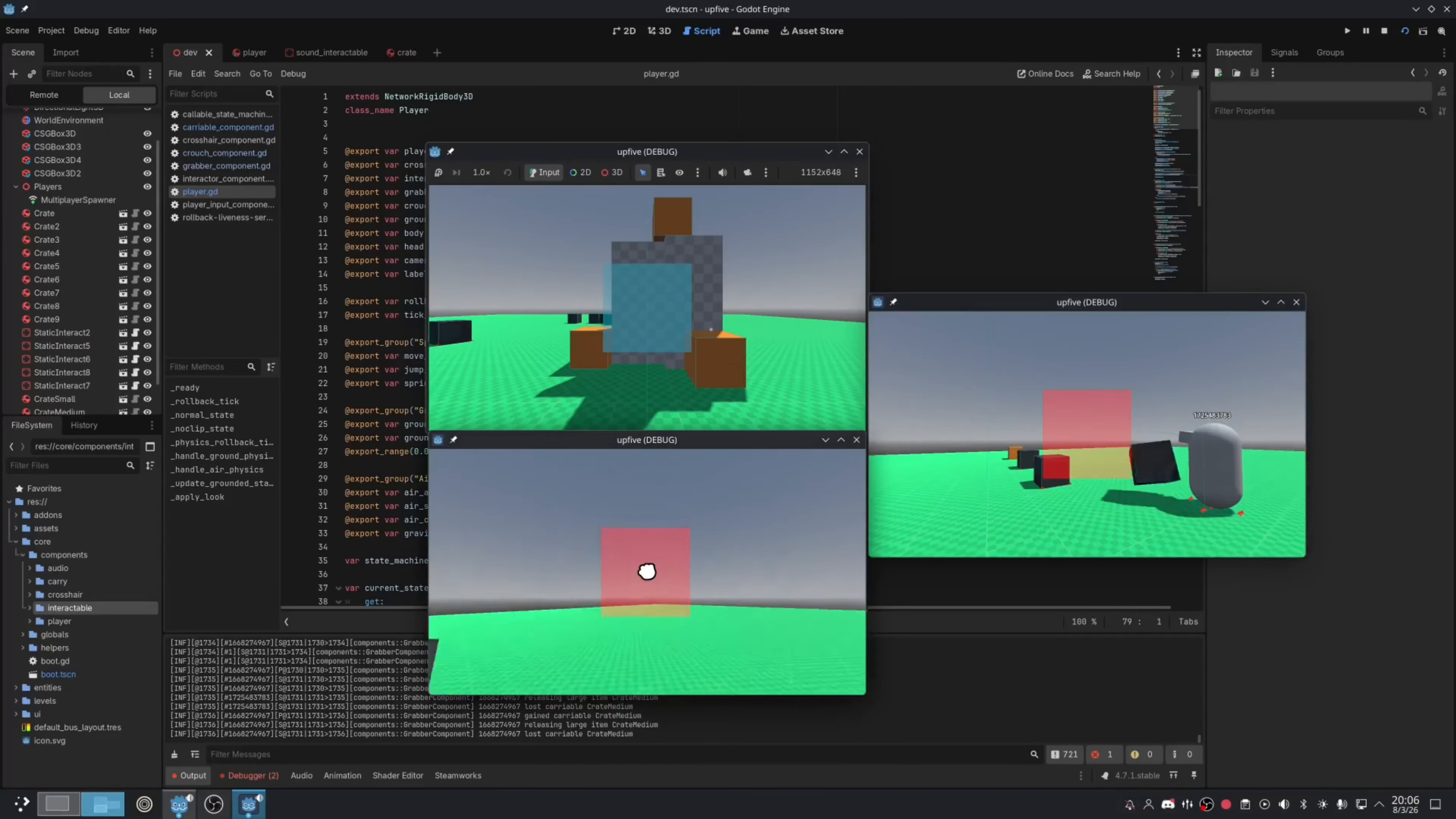
click(648, 572)
key(w)
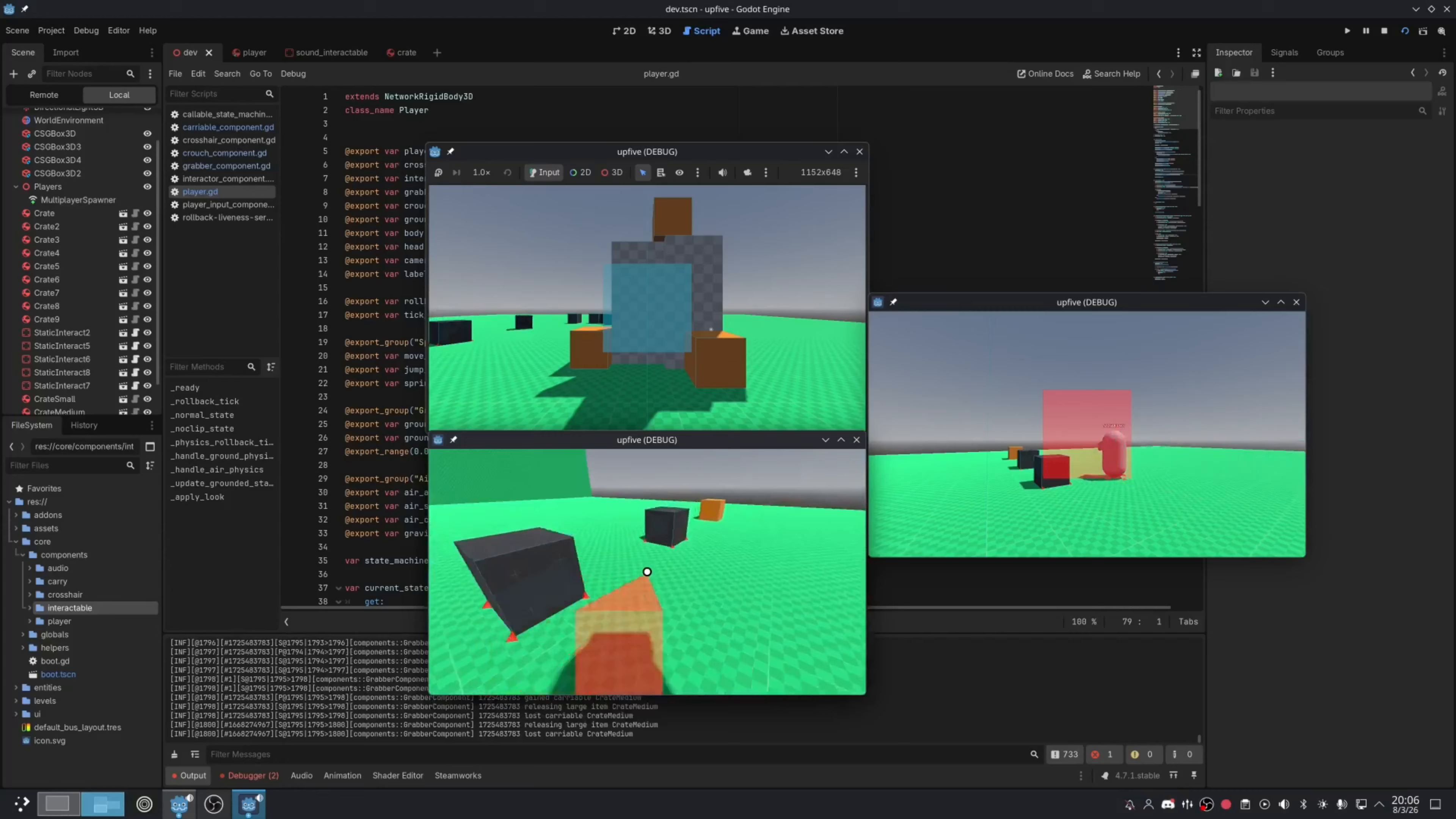